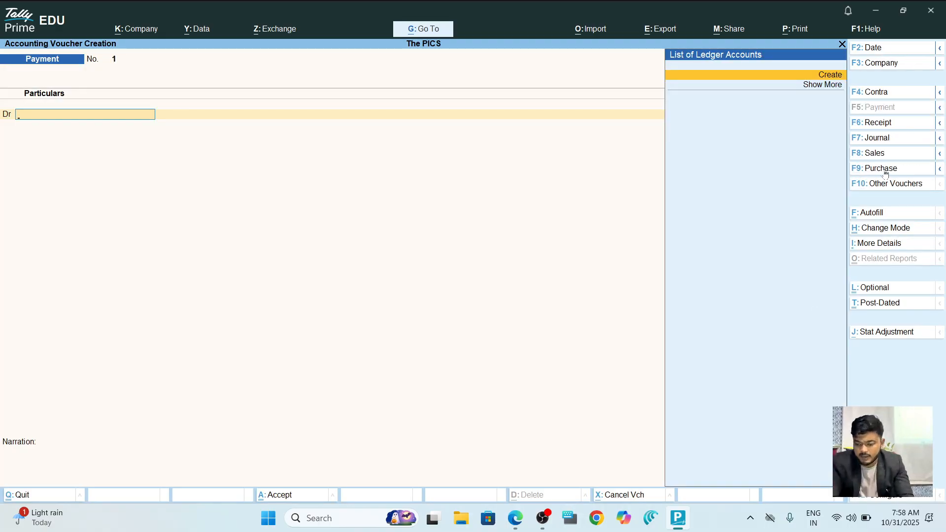
Show all voucher types including inactive ones, browse the order vouchers, then view the tutorial PDF.
click(897, 183)
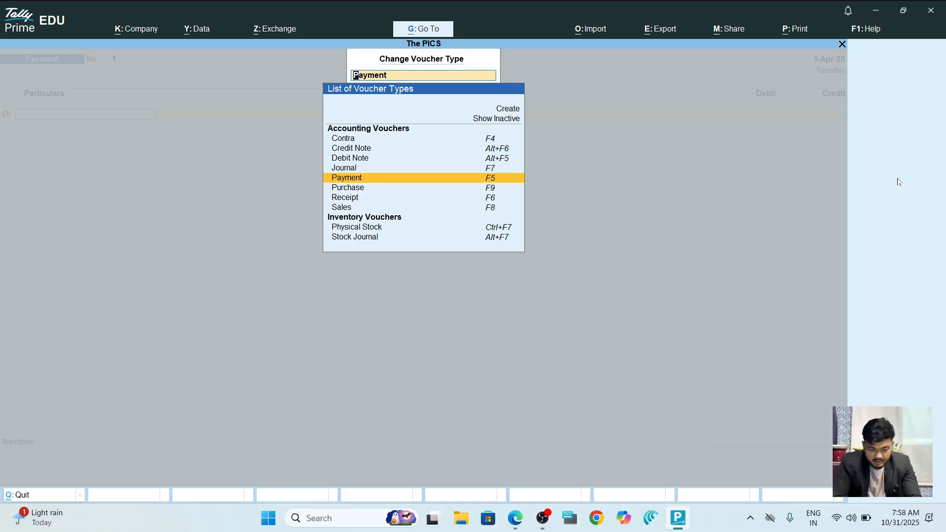
key(Up)
key(Up)
key(Up)
key(Up)
key(Up)
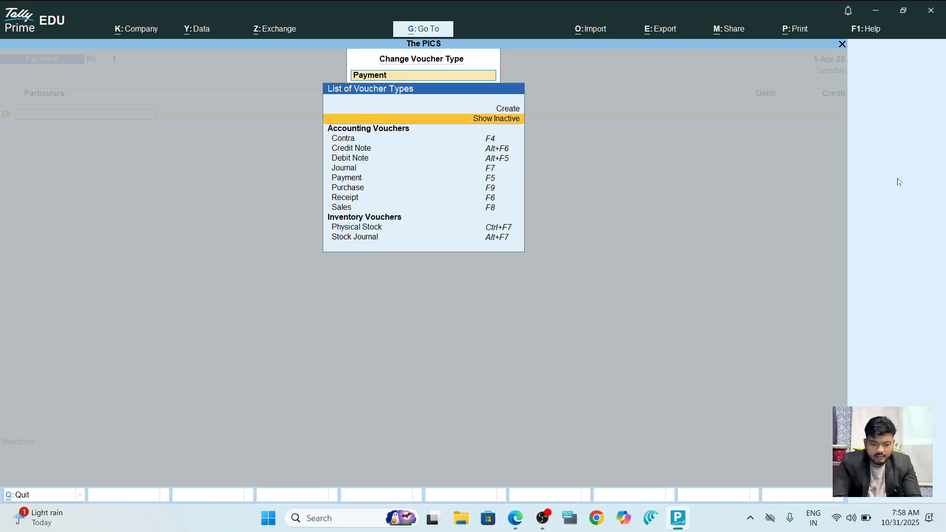
key(Return)
key(Down)
key(Down)
key(Down)
key(Down)
key(Down)
key(Down)
key(Down)
key(Down)
key(Down)
key(Down)
key(Down)
key(Down)
key(Down)
key(Down)
key(Down)
key(Down)
key(Down)
key(Down)
key(Down)
key(Down)
key(Down)
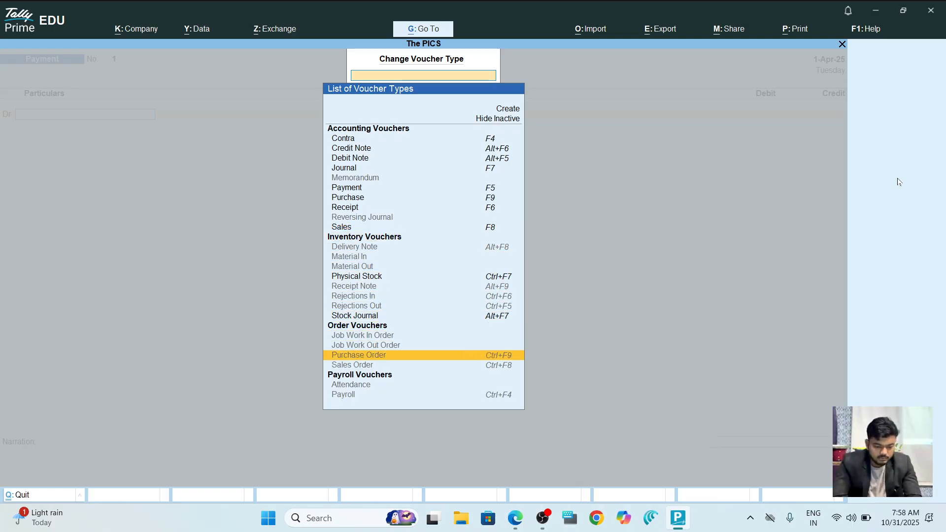
key(Up)
key(Up)
key(Up)
key(Up)
key(Down)
key(Down)
key(Up)
key(Down)
key(Down)
key(Down)
key(Down)
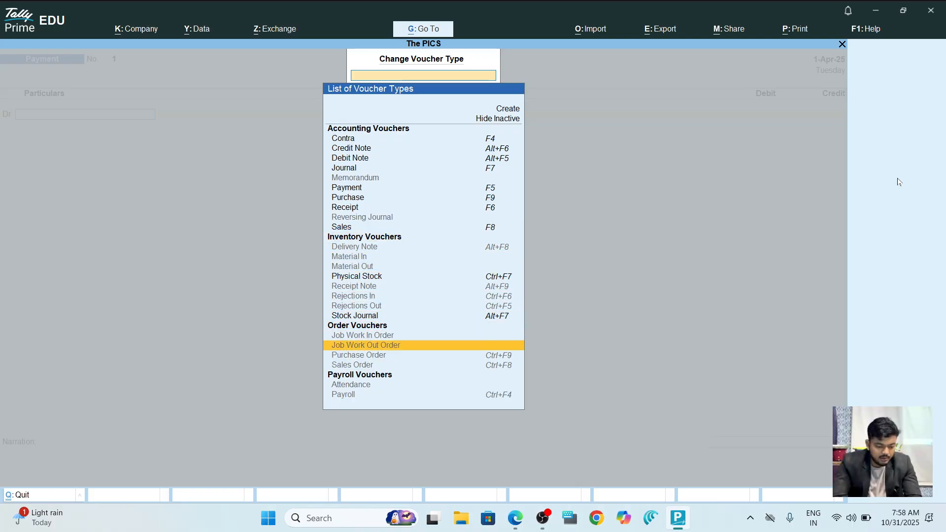
key(Up)
key(Up)
key(Down)
key(Down)
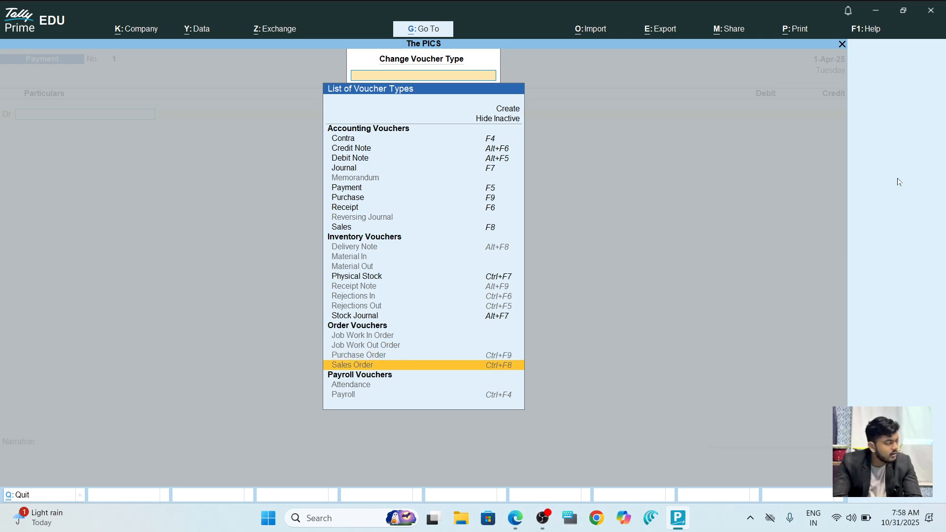
key(alt+Tab)
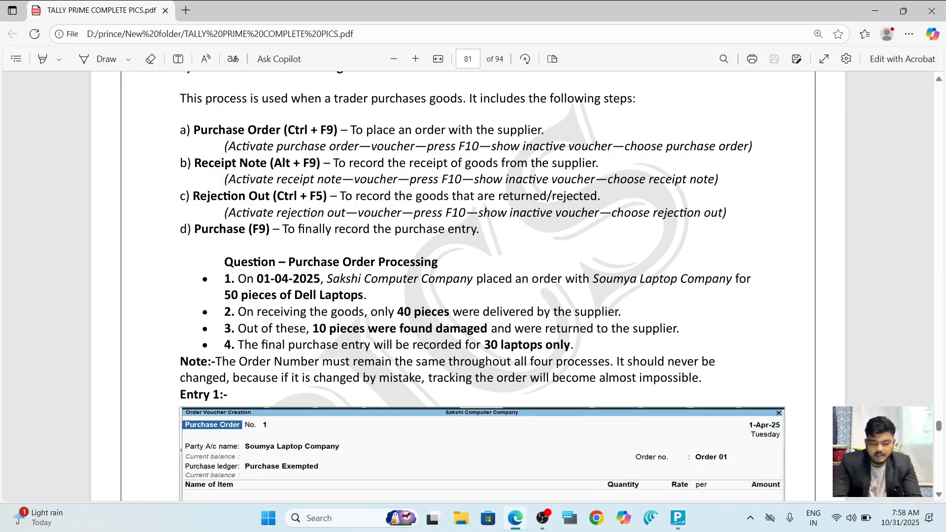
Activate the Purchase Order voucher type.
key(alt+Tab)
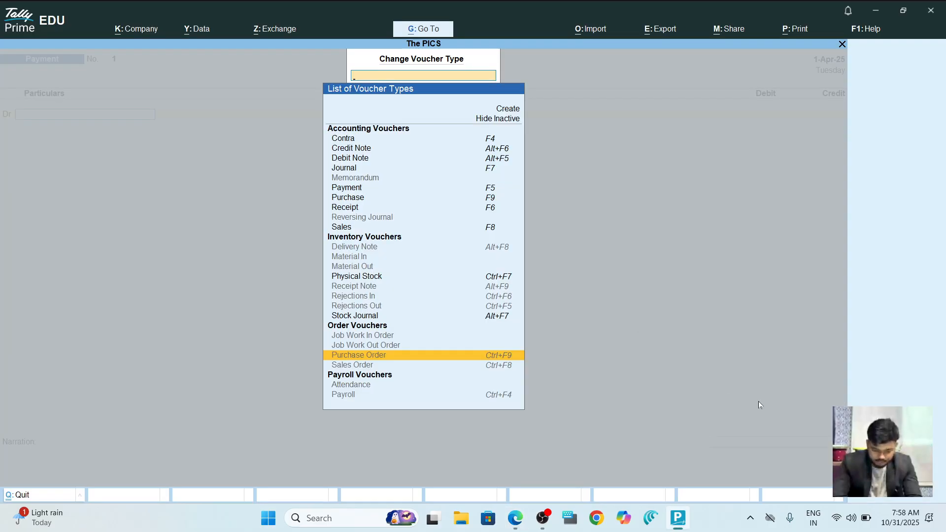
key(Return)
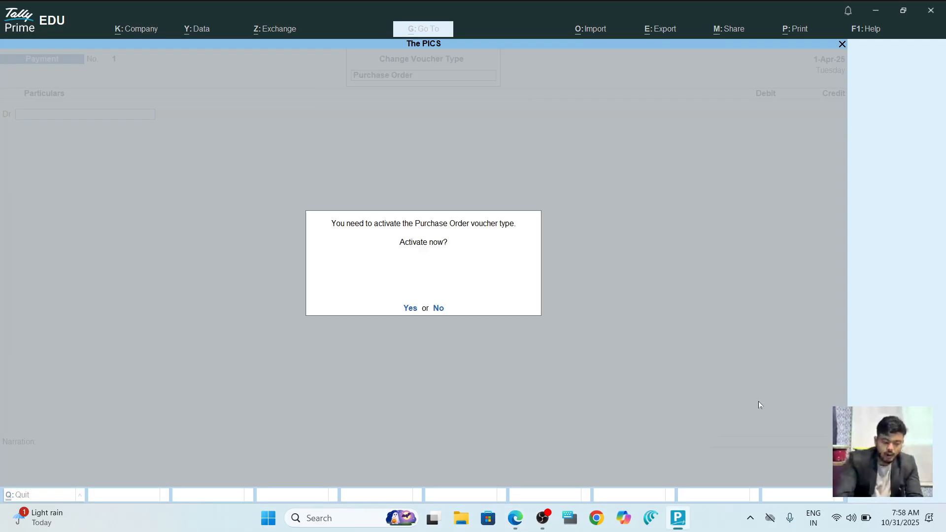
key(Return)
key(F6)
key(XF86AudioMute)
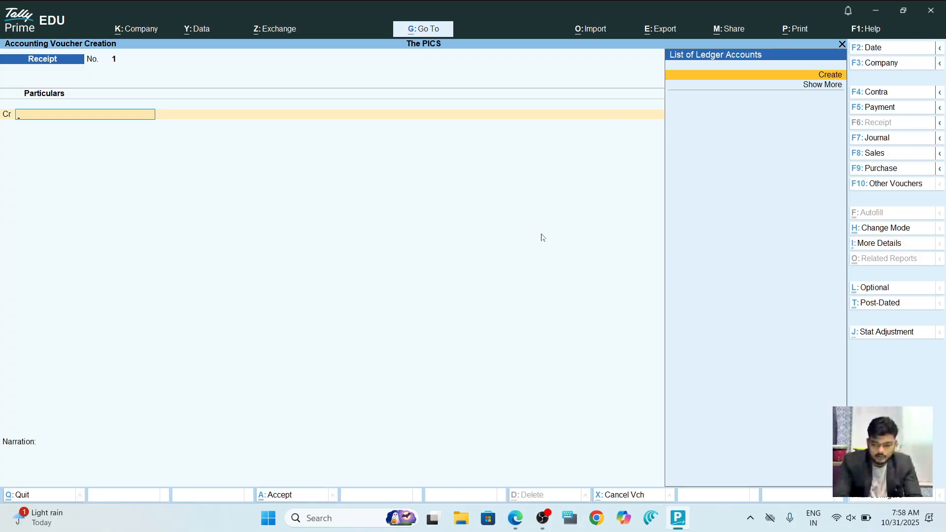
key(alt+Tab)
key(alt+Tab)
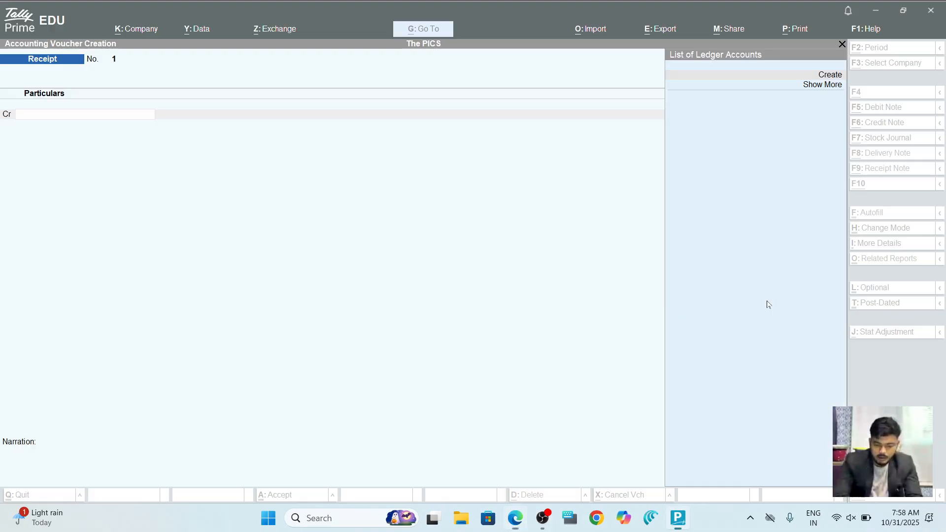
Start a new Purchase Order voucher (Ctrl+F9), then check the tutorial PDF.
key(ctrl)
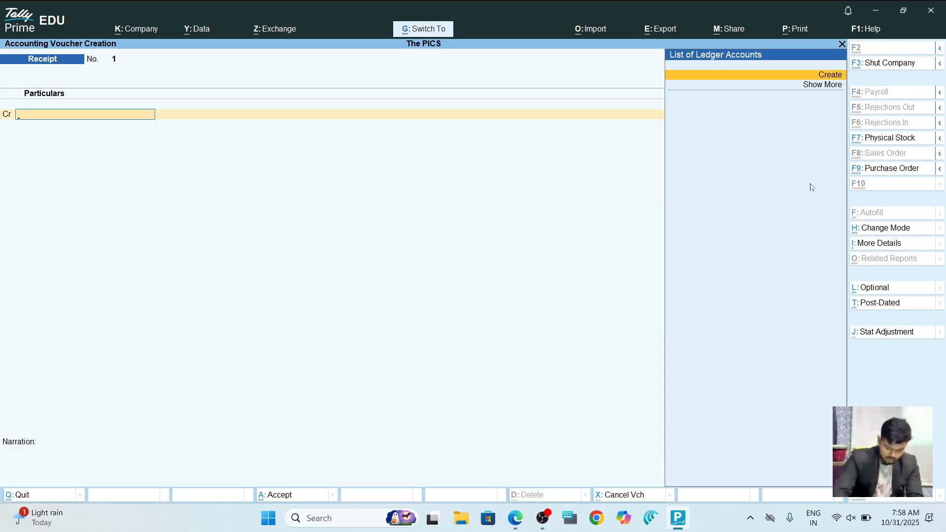
key(ctrl+F9)
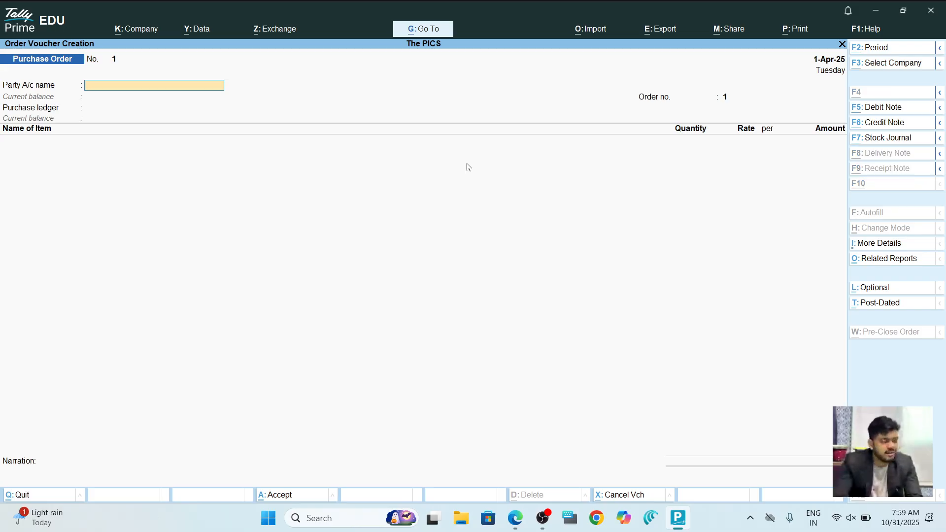
key(alt+Tab)
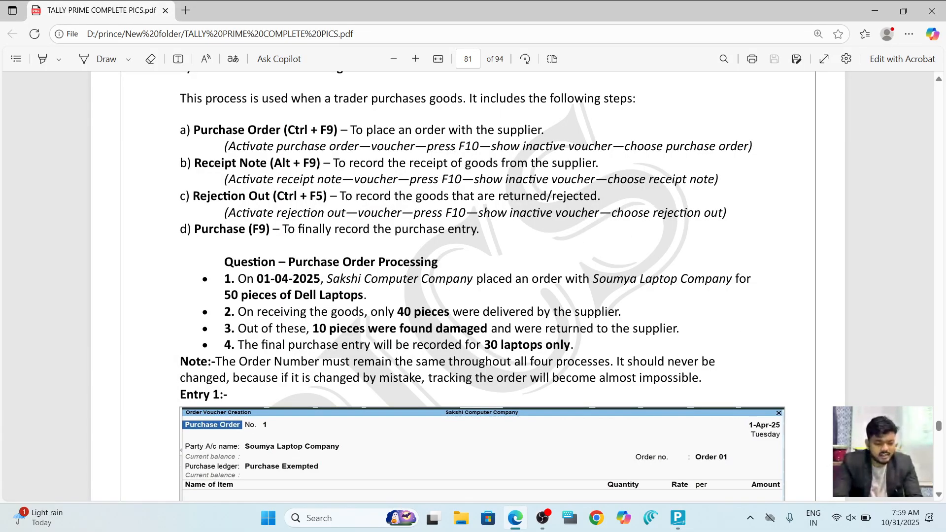
Activate the inactive Sales Order voucher type and open Sales Order No. 1 dated 1-Apr-25.
key(alt+Tab)
click(891, 193)
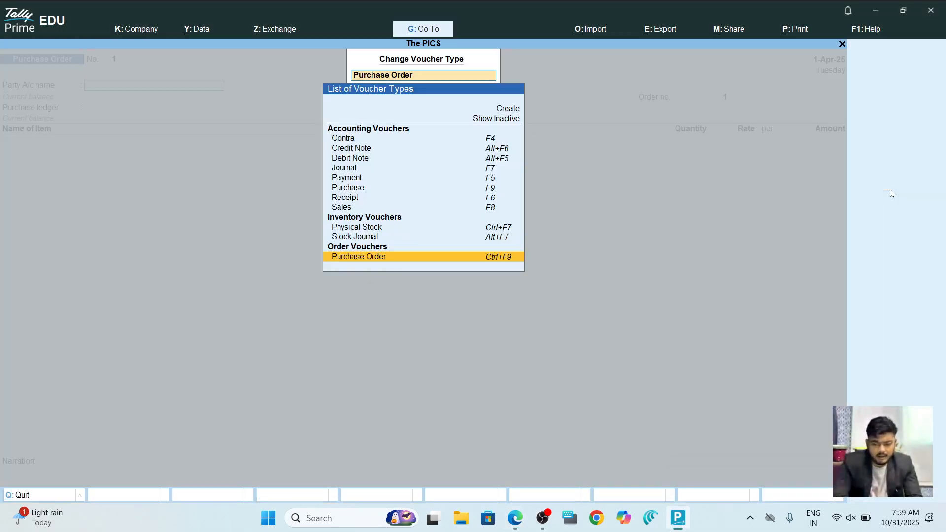
click(513, 121)
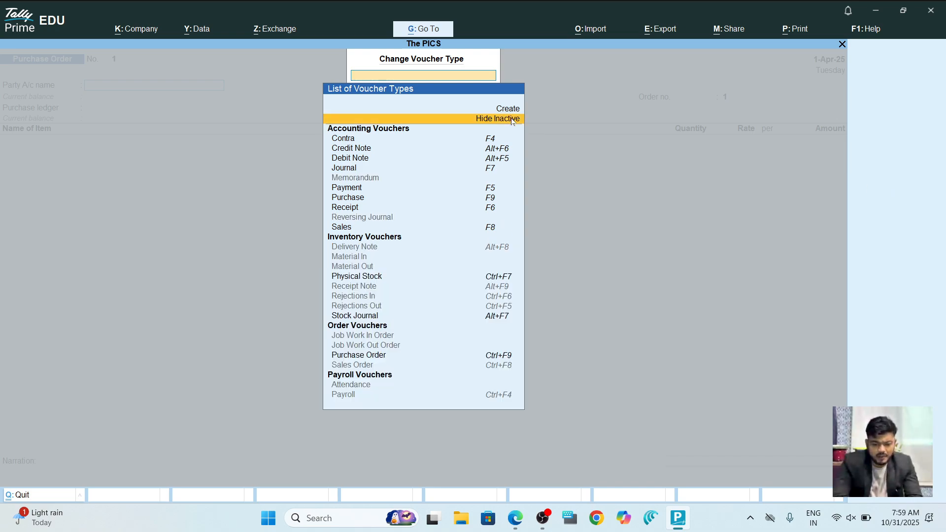
key(Down)
key(Down)
key(Down)
key(Down)
key(Down)
key(Down)
key(Down)
key(Down)
key(Down)
key(Down)
key(Down)
key(Down)
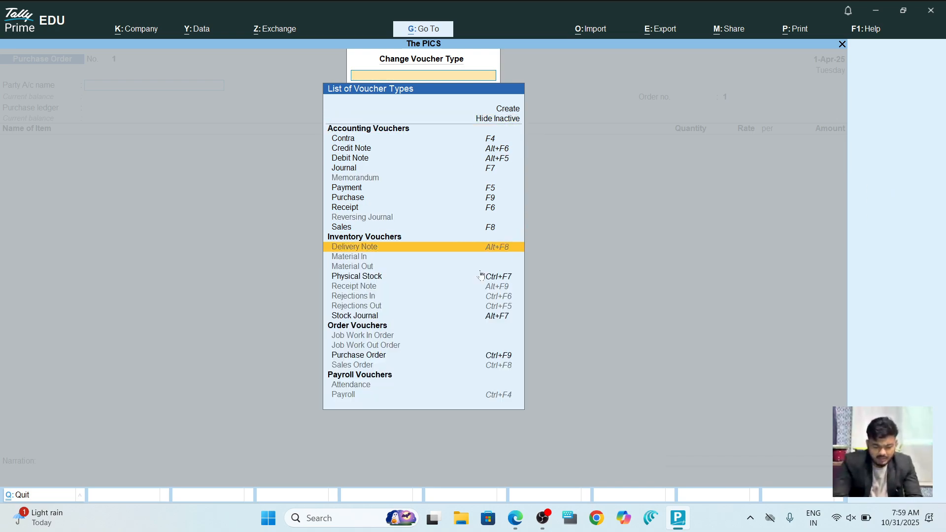
key(Down)
key(Down)
key(Down)
key(Down)
key(Down)
key(Down)
key(Down)
key(Down)
key(Down)
key(Down)
key(Down)
key(Down)
key(Down)
key(Return)
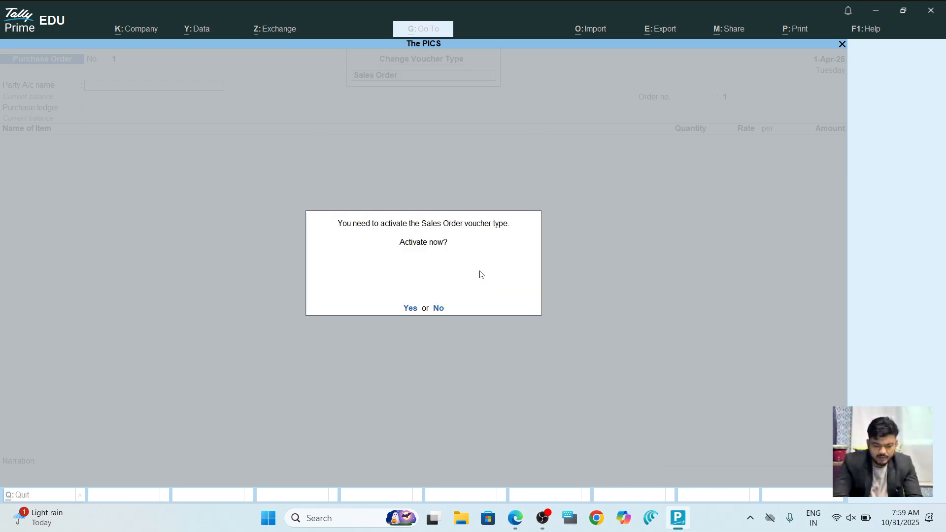
key(y)
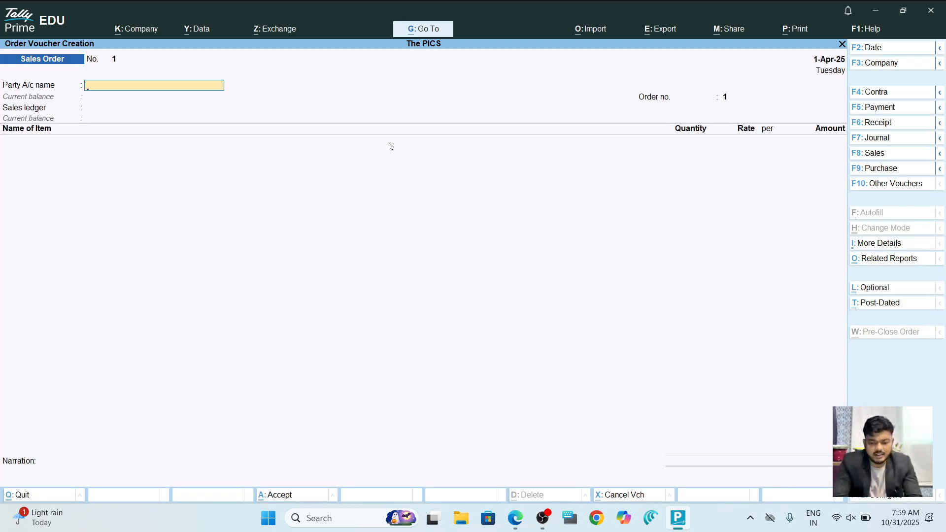
key(alt+Tab)
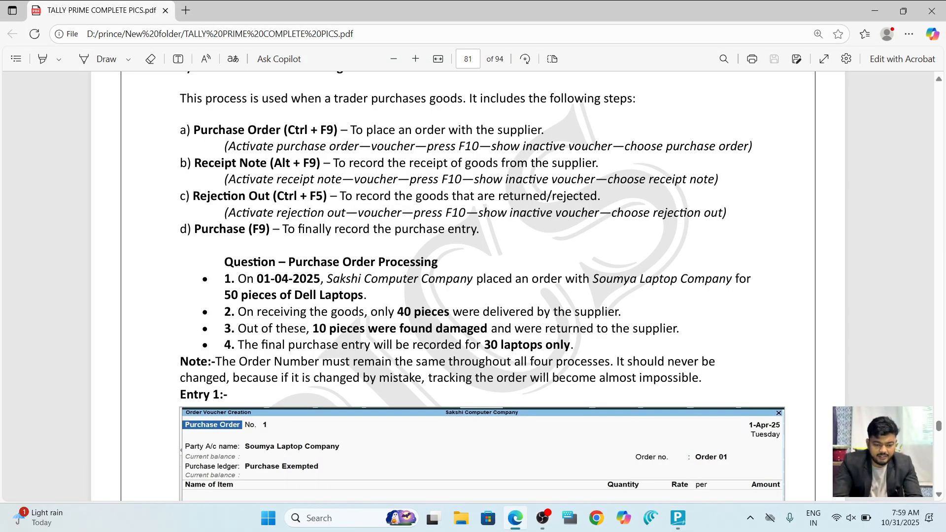
key(alt+Tab)
key(alt)
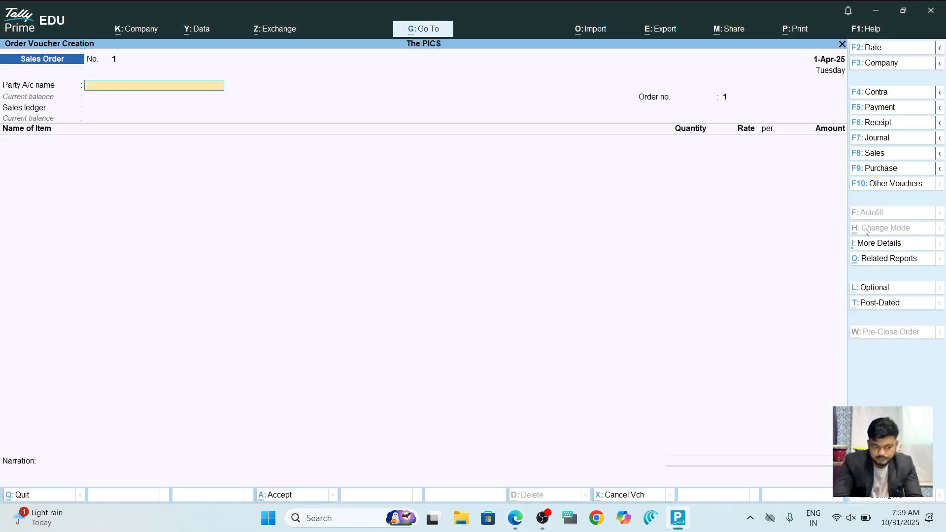
Activate the inactive Receipt Note voucher type and open Receipt Note No. 1 with Cash as party.
click(910, 185)
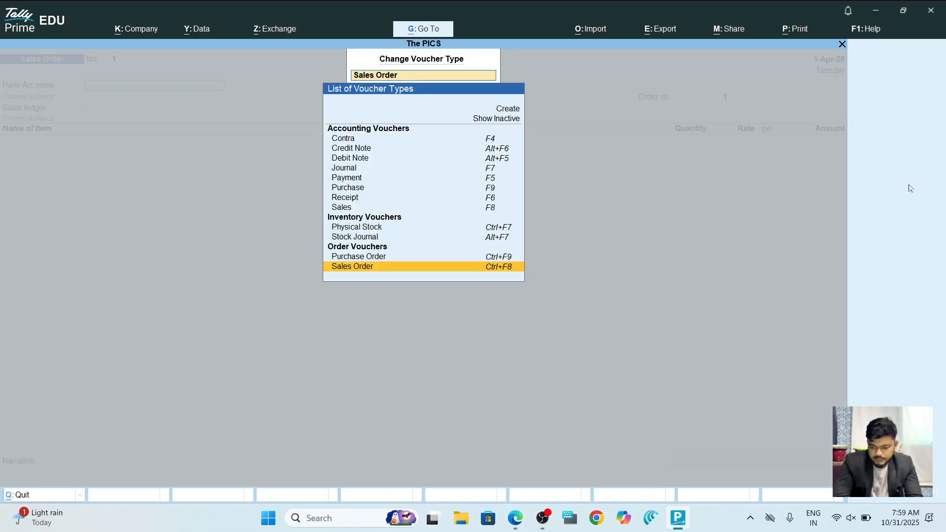
key(Up)
key(Up)
key(Up)
key(Up)
key(Up)
key(Up)
key(Up)
key(Up)
key(Up)
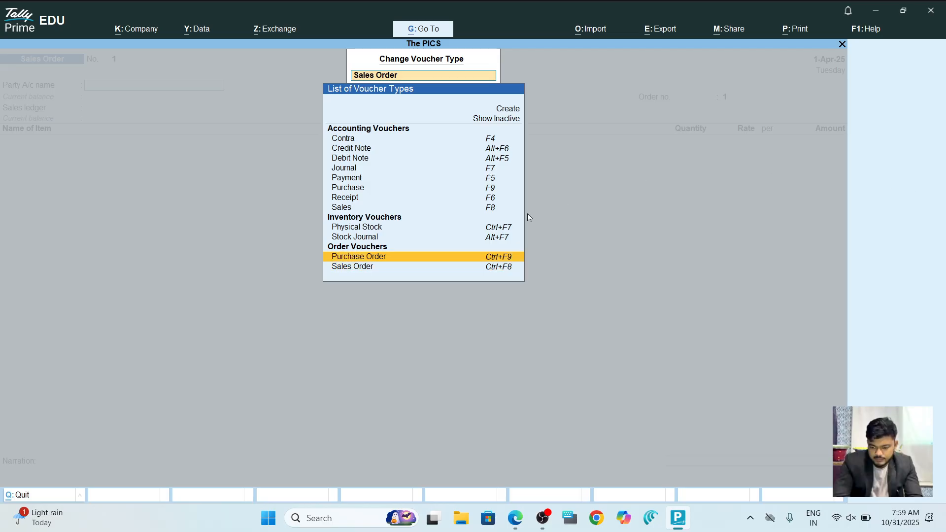
key(Up)
key(Up)
key(Up)
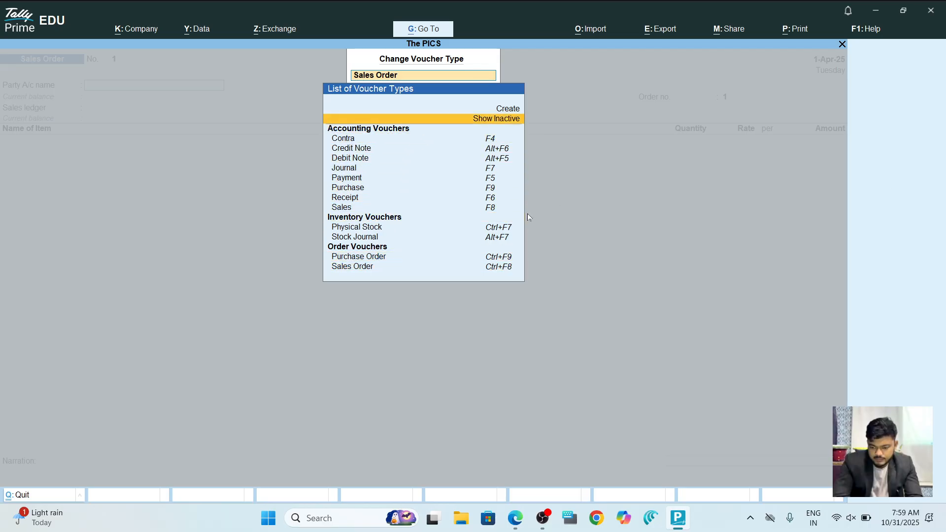
key(Return)
key(Down)
key(Down)
key(Down)
key(Down)
key(Down)
key(Down)
key(Down)
key(Down)
key(Down)
key(Down)
key(Down)
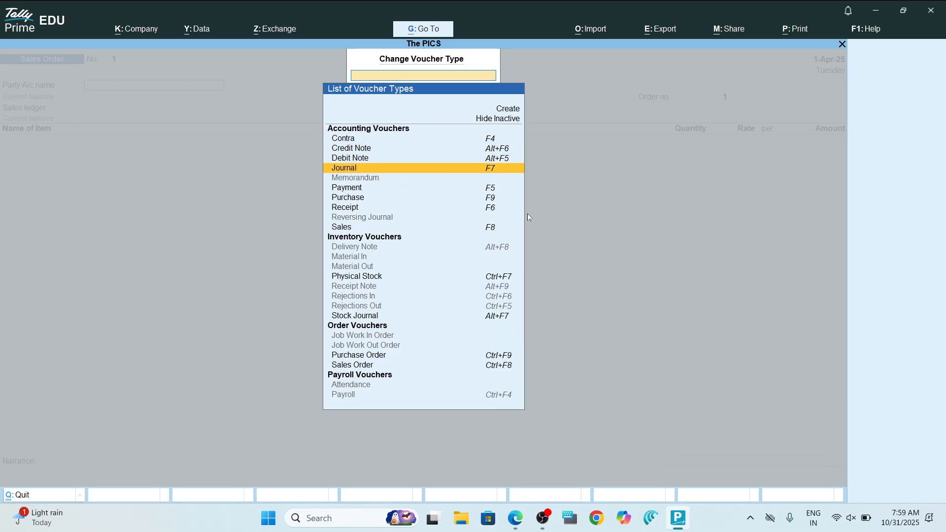
key(Down)
key(Down)
key(Down)
key(Down)
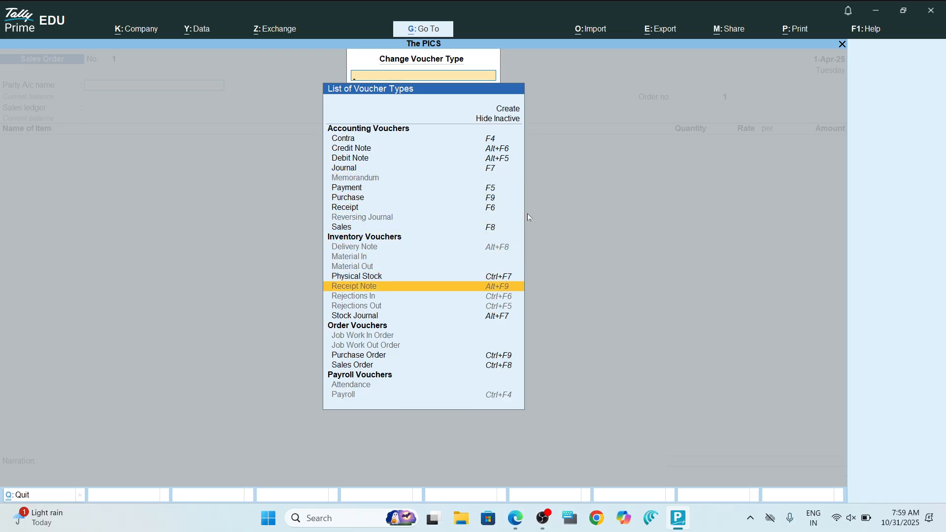
key(Return)
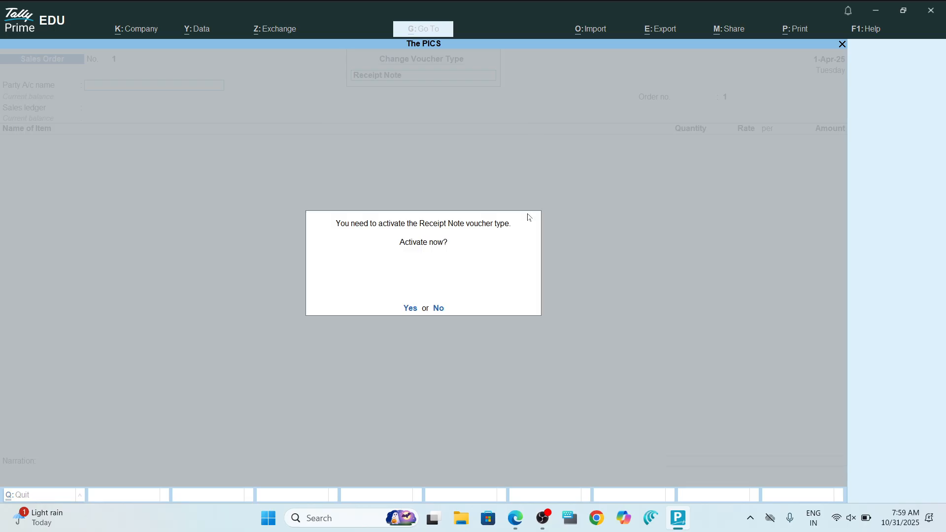
key(y)
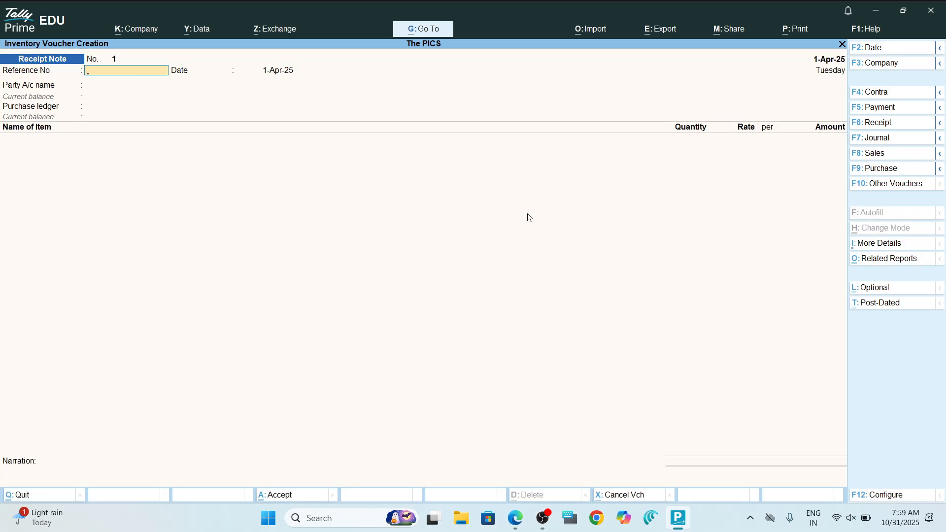
key(alt)
click(462, 185)
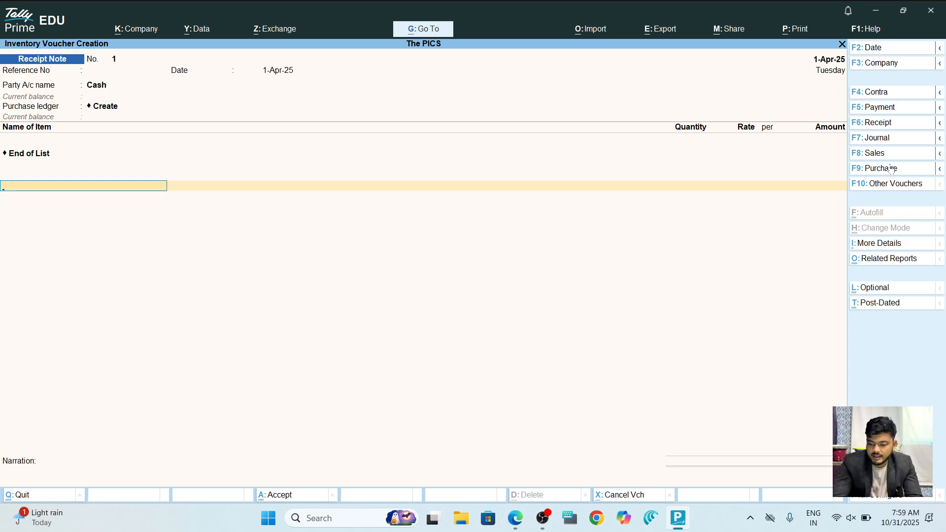
click(897, 185)
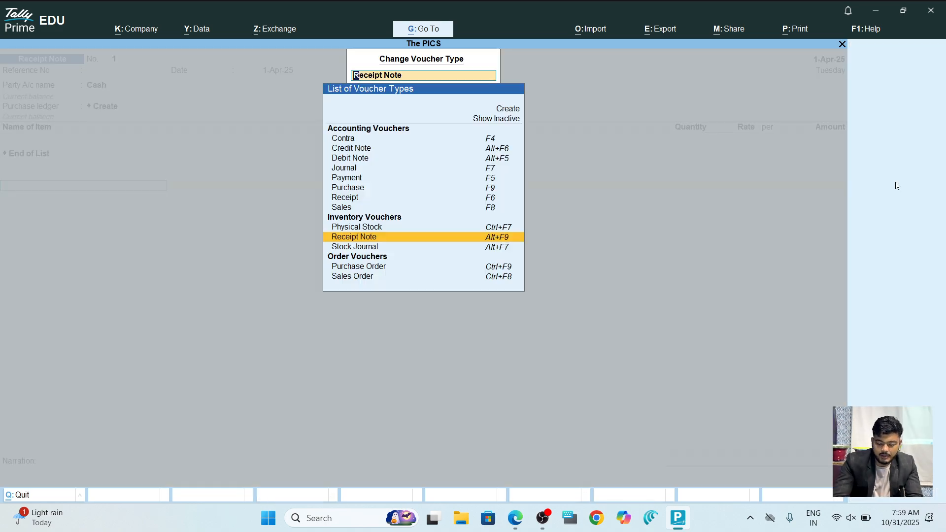
Activate the inactive Rejections Out voucher type, checking the reference PDF.
key(alt+Tab)
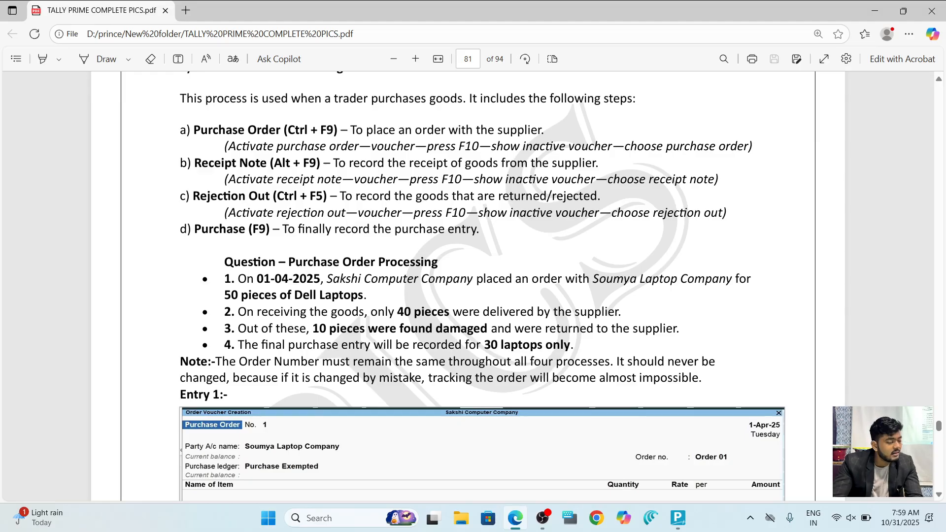
key(alt+Tab)
key(Up)
key(Up)
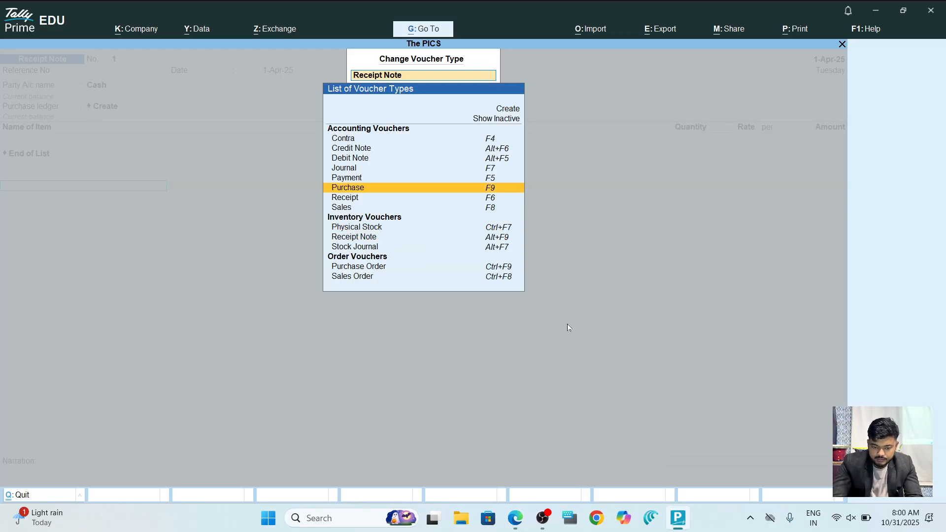
key(ctrl+i)
key(Down)
key(Down)
key(Down)
key(Down)
key(Down)
key(Down)
key(Up)
key(Up)
key(Down)
key(Down)
key(Down)
key(Down)
key(Down)
key(Return)
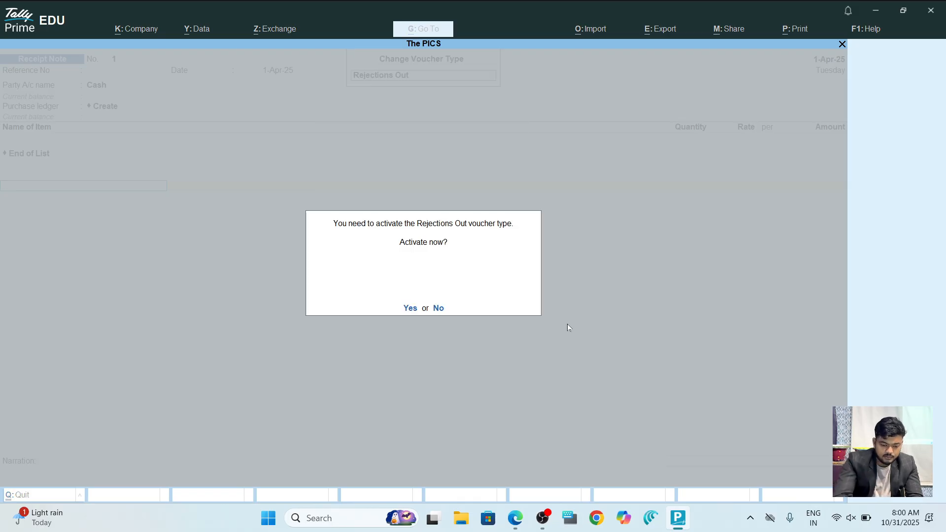
key(y)
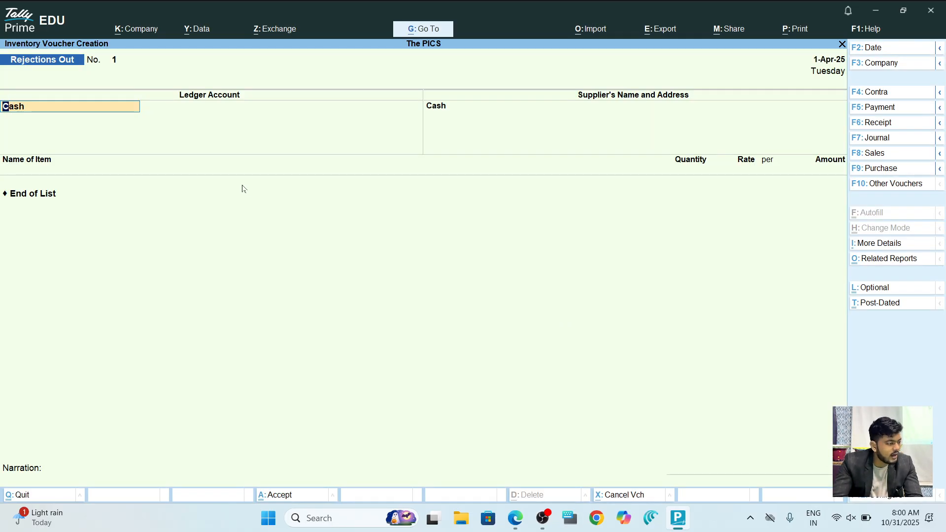
key(alt+Tab)
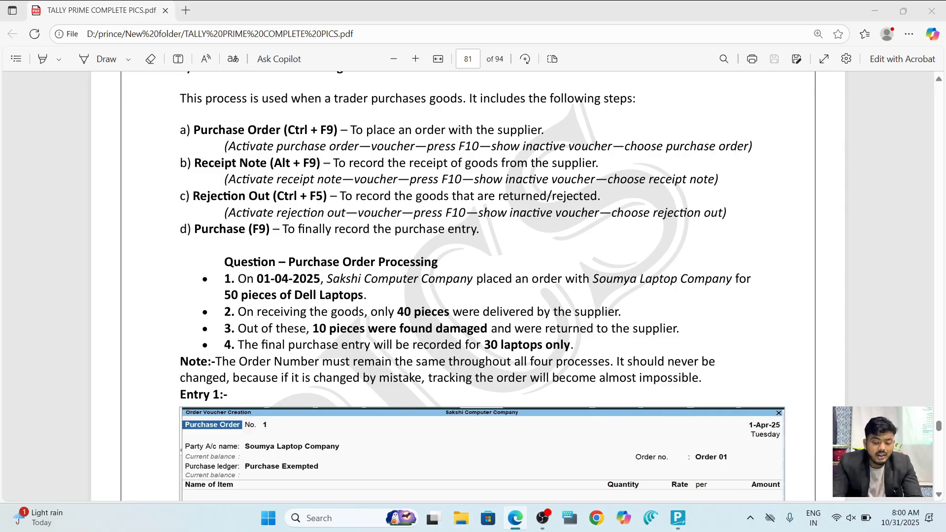
key(alt+Tab)
Quit the Rejections Out voucher without saving and start creating a Ledger master.
key(Escape)
key(Escape)
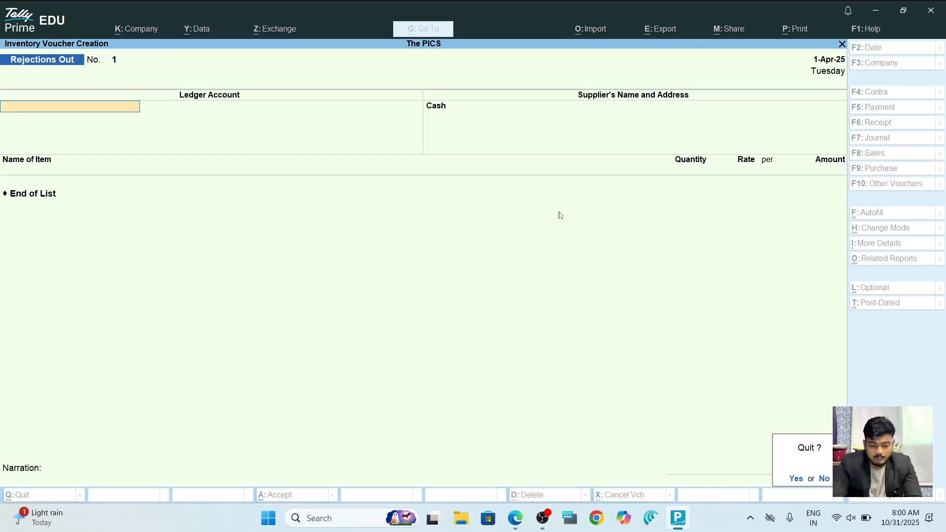
key(y)
key(Up)
key(Up)
key(Up)
key(Return)
key(Down)
Start a new ledger named 'Saumya Laptop Trading Company'.
key(Return)
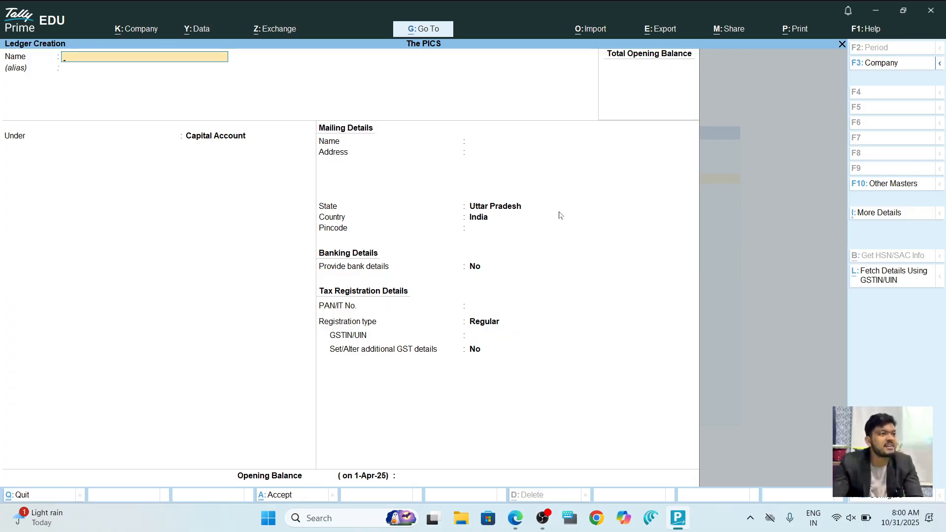
text(Su)
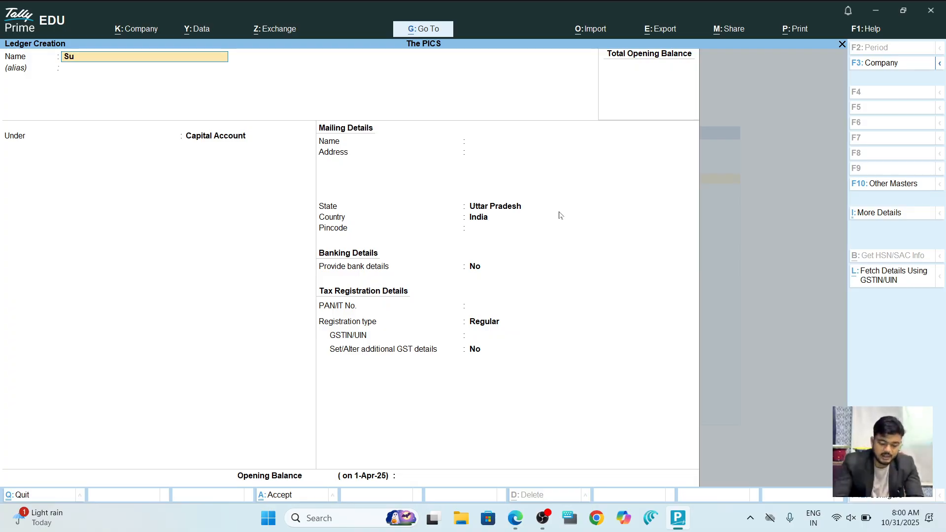
key(BackSpace)
text(a)
key(BackSpace)
text(Saoumy)
key(BackSpace)
key(BackSpace)
key(BackSpace)
key(BackSpace)
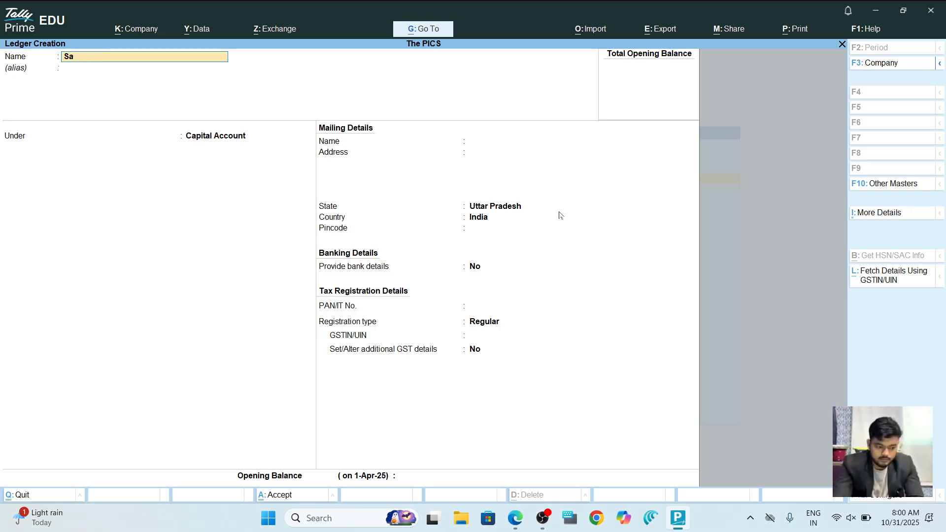
text(umya)
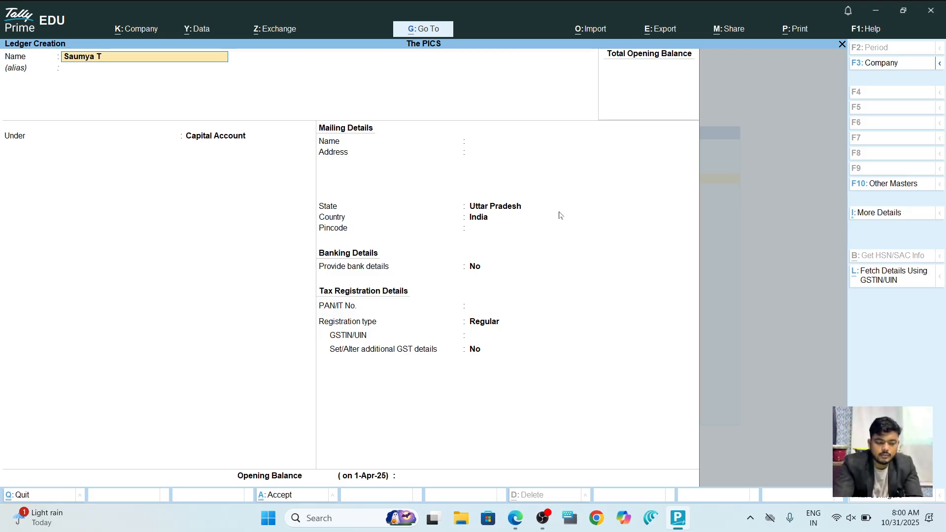
text( Laptop Trading Company)
key(Return)
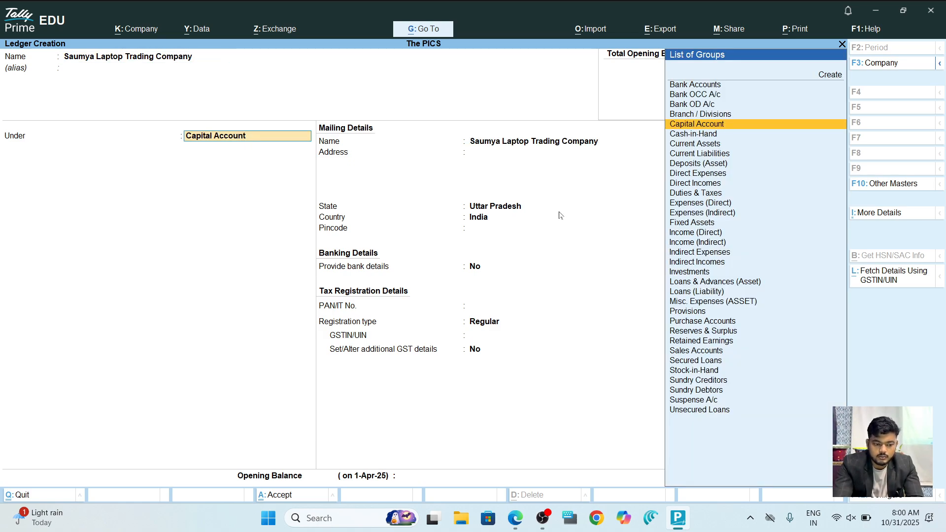
Put it under Sundry Creditors with bill-by-bill, 30-day credit checked, and save.
text(sund)
key(Return)
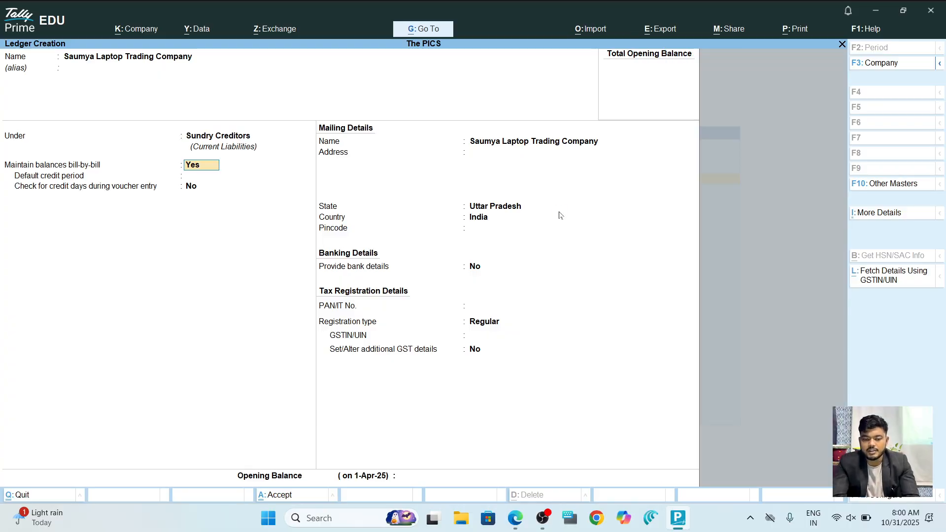
key(Return)
text(30)
key(Return)
key(y)
key(Return)
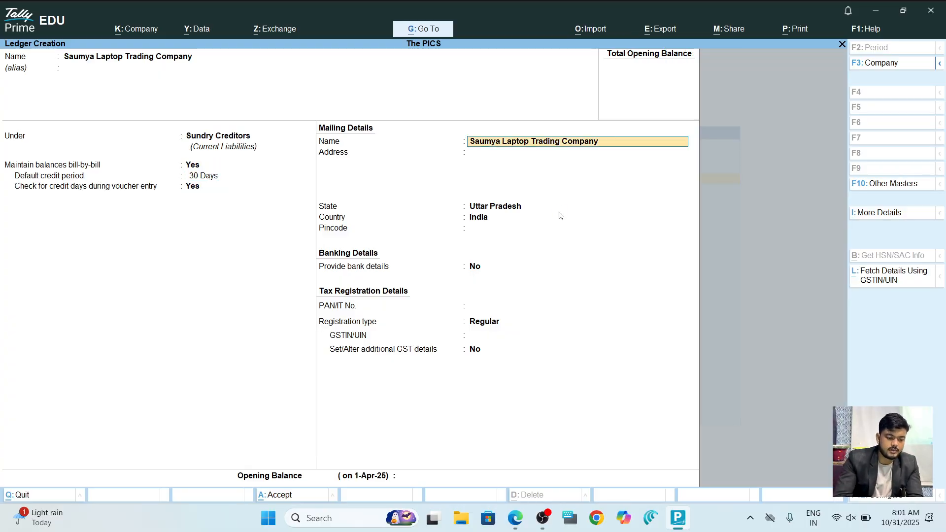
key(Return)
key(Return)
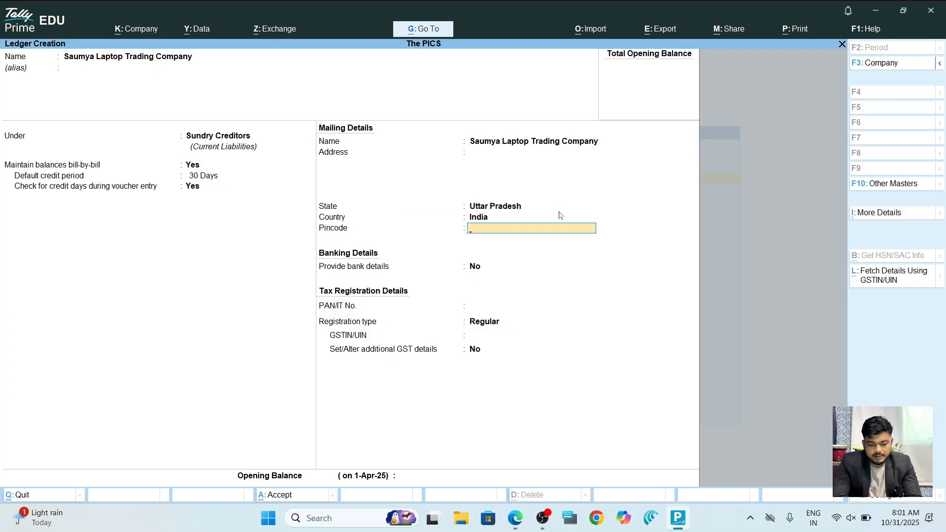
key(ctrl+a)
key(alt+Tab)
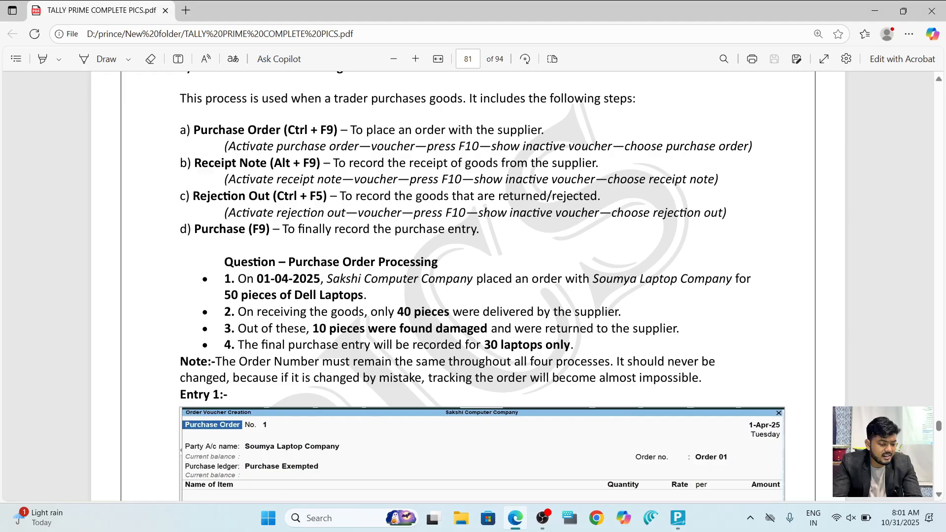
key(alt+Tab)
key(Escape)
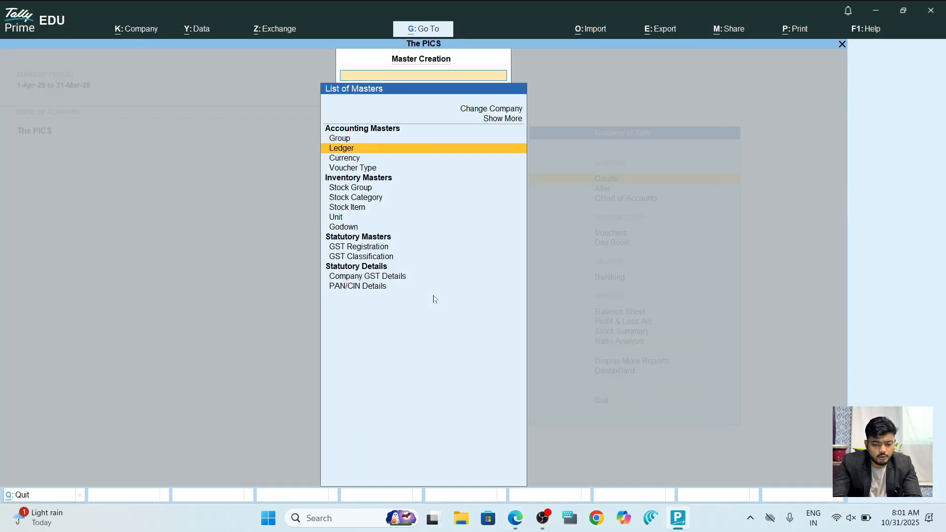
Create a 'Purchase' ledger under Purchase Accounts.
key(Return)
text(Purchase)
key(Return)
key(Return)
text(Pur)
key(Return)
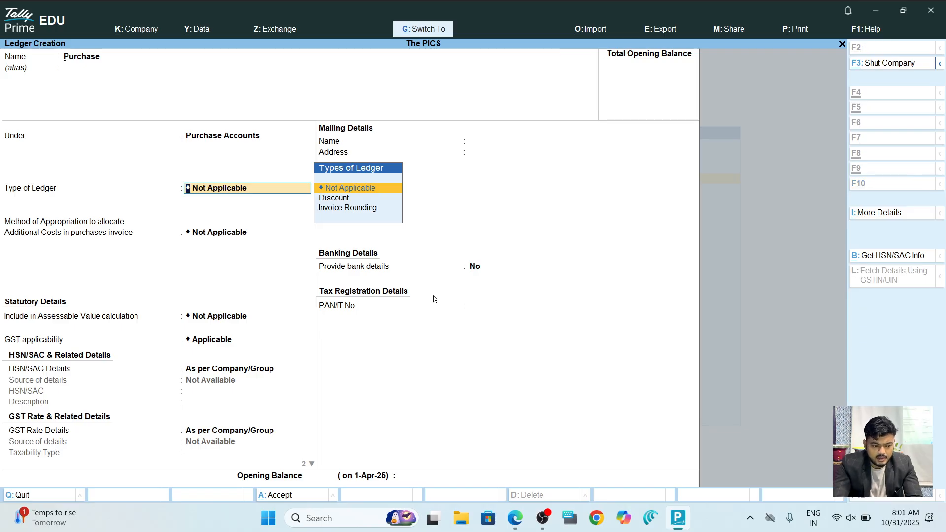
key(ctrl+a)
Create a 'Sales' ledger under Sales Accounts and close the form.
text(Sales)
key(Return)
key(Return)
text(Sa)
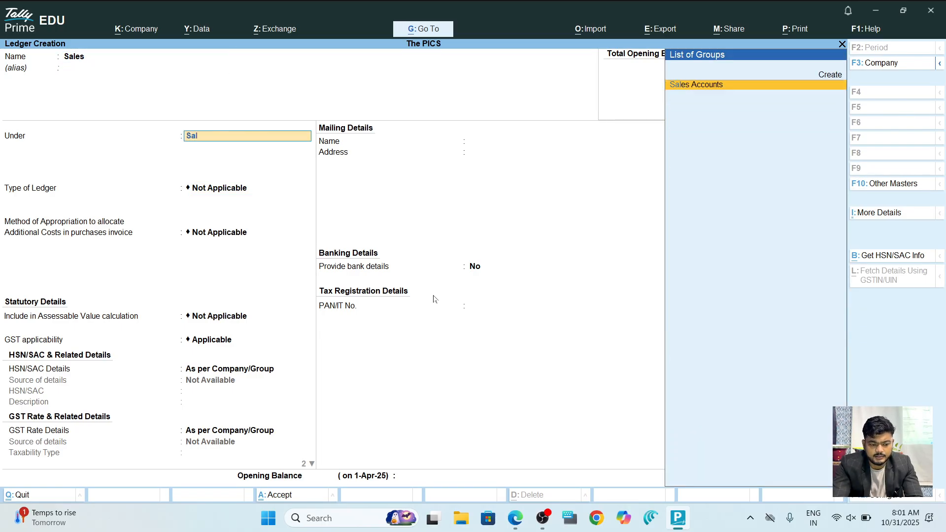
key(Return)
key(ctrl+a)
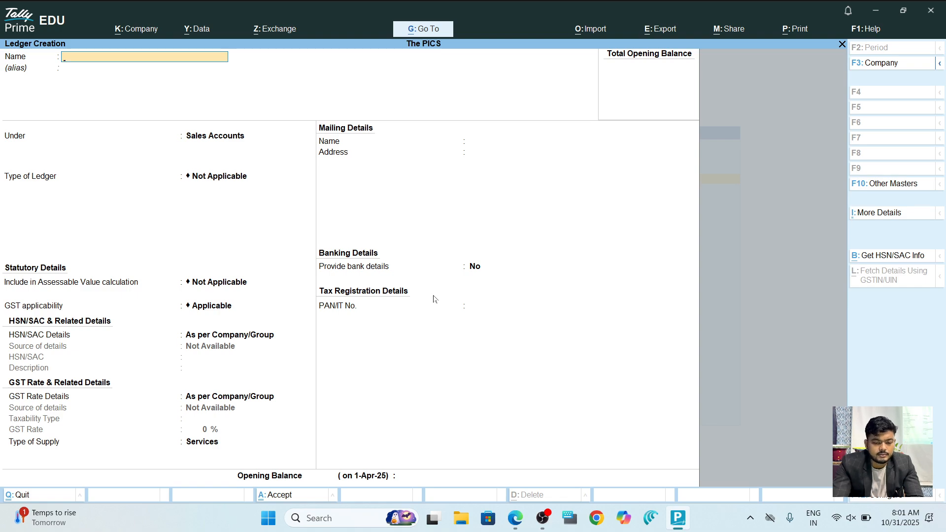
key(Escape)
key(Escape)
Create a stock category named 'Dell' under Primary.
key(Return)
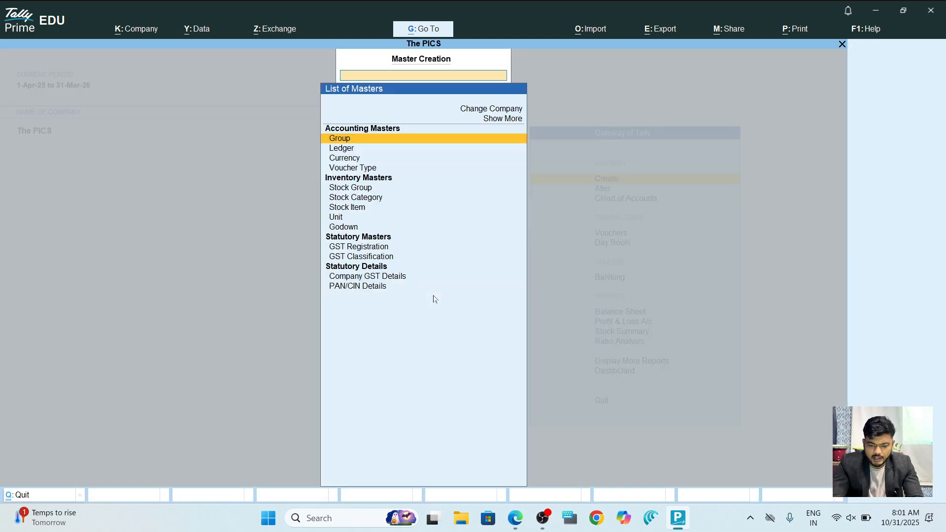
key(Down)
key(Down)
key(Down)
key(Down)
key(Down)
key(Down)
key(Up)
key(Up)
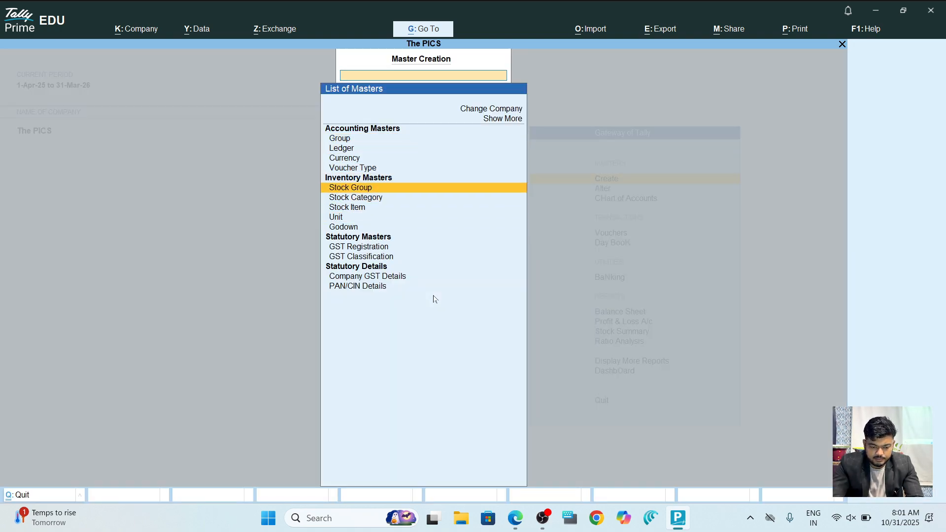
key(Down)
key(Return)
text(Dell)
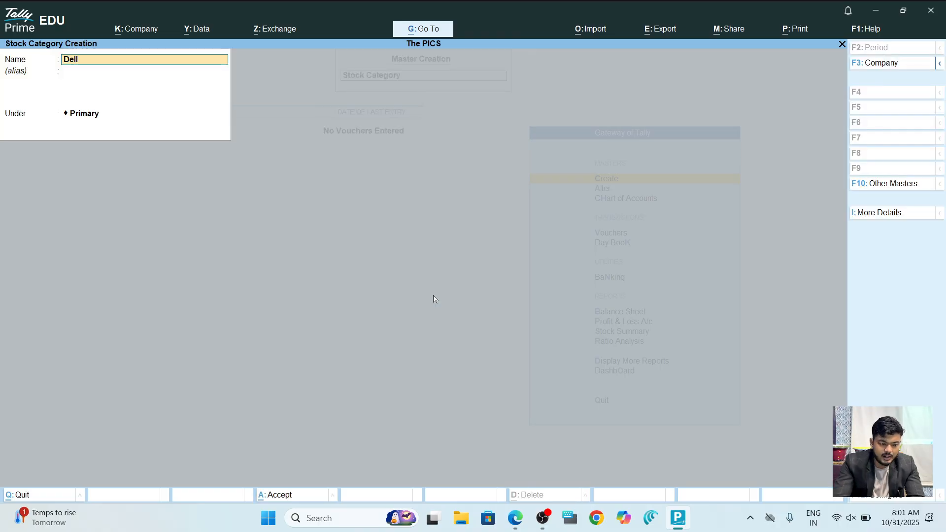
key(Return)
key(Return)
key(Return)
key(Return)
key(Escape)
key(Return)
Create a 'Laptop' stock group with item quantities added together.
key(Up)
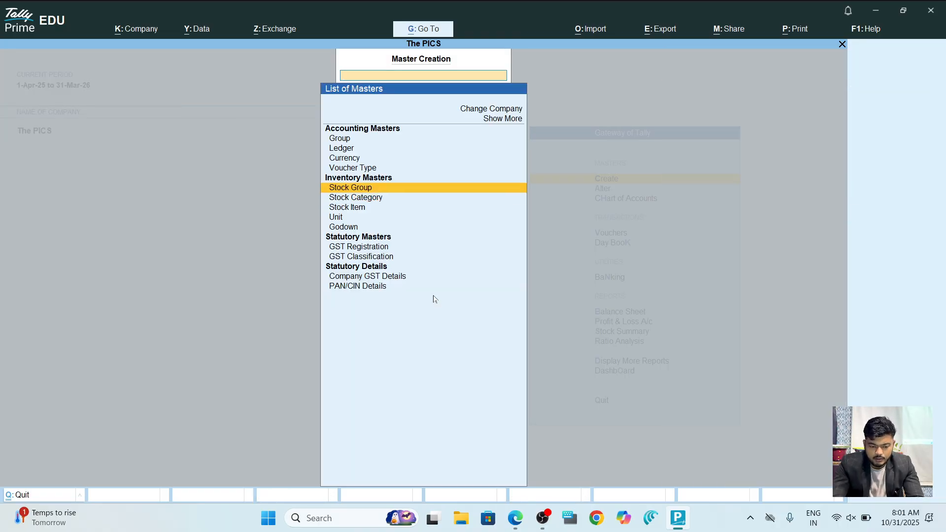
key(Return)
text(Lapt)
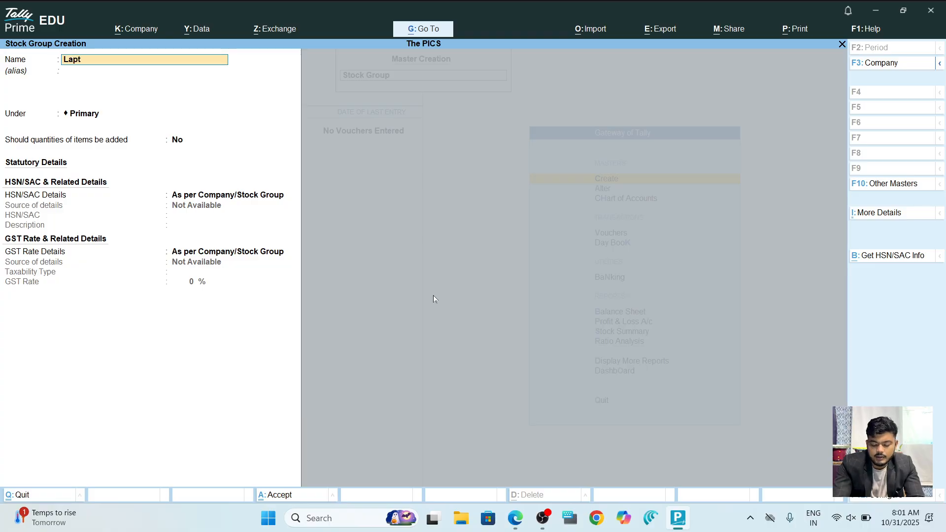
text(op)
key(Return)
key(Return)
key(Return)
key(y)
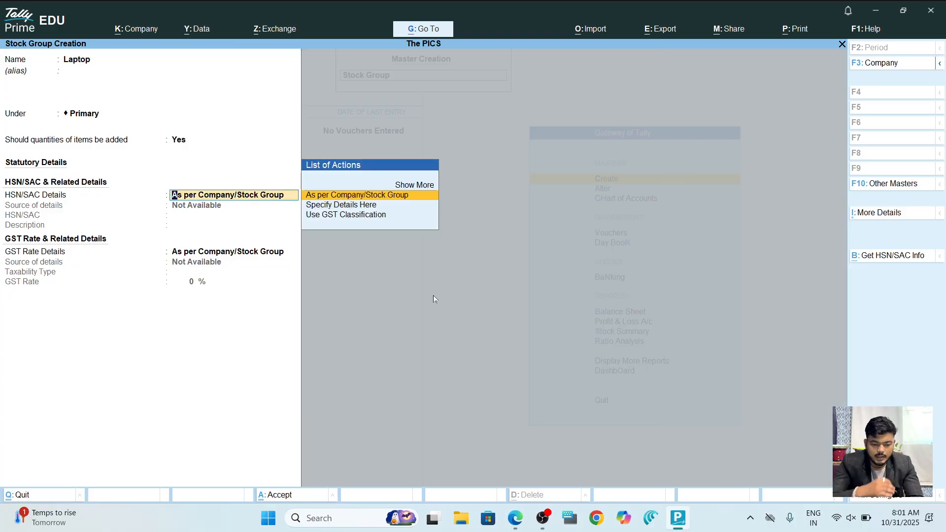
key(Return)
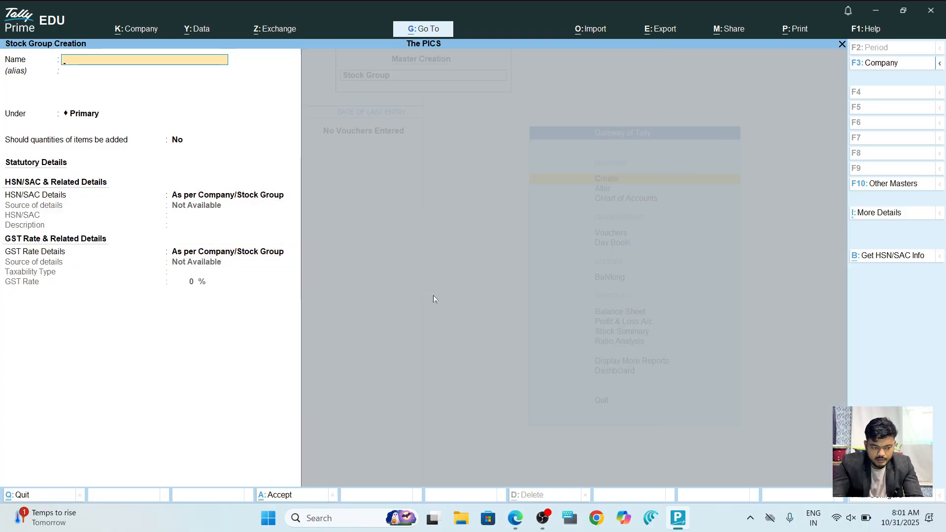
key(Escape)
key(Escape)
key(Return)
key(Down)
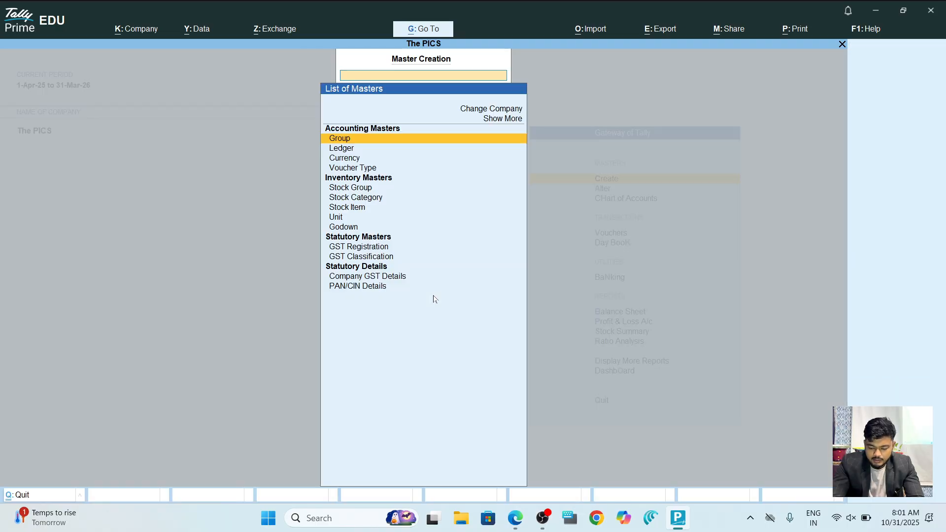
key(Down)
key(Down)
key(Down)
key(Down)
Start a stock item named 'Dell Laptop' under the Laptop group.
key(Return)
text(DEllLaptop)
key(BackSpace)
key(BackSpace)
key(BackSpace)
key(BackSpace)
key(BackSpace)
key(BackSpace)
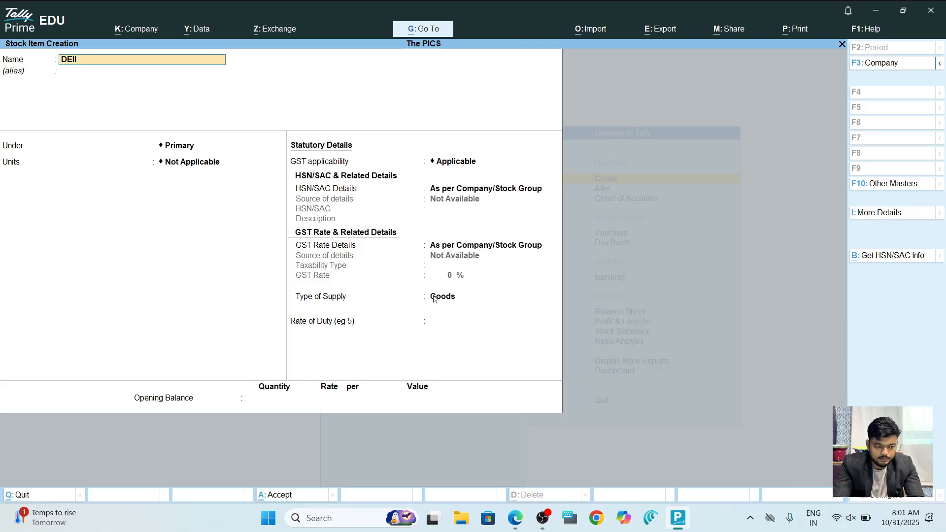
key(BackSpace)
text(ell La[)
key(BackSpace)
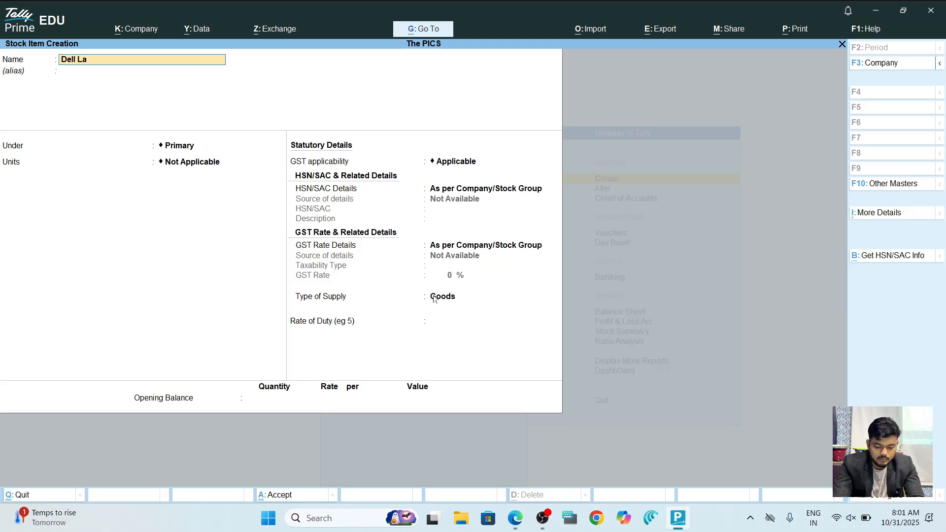
text(ptop)
key(Return)
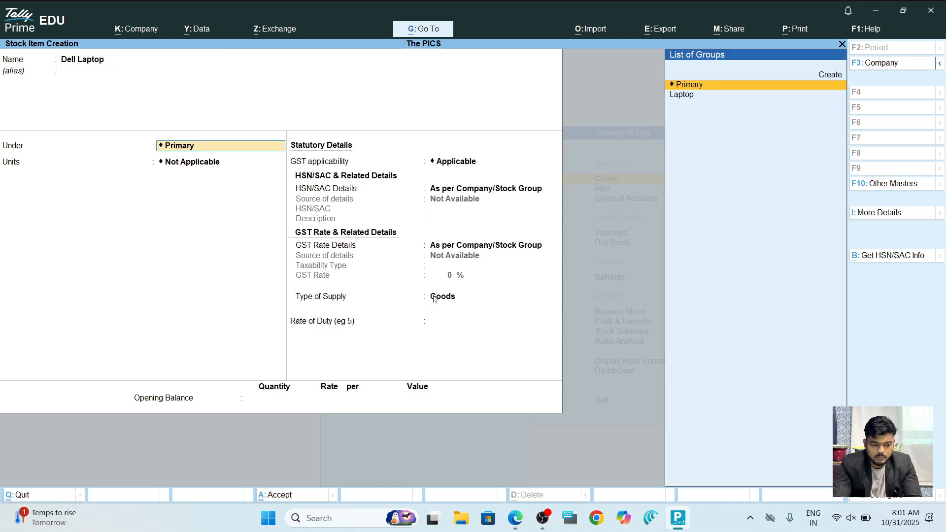
key(Down)
key(Return)
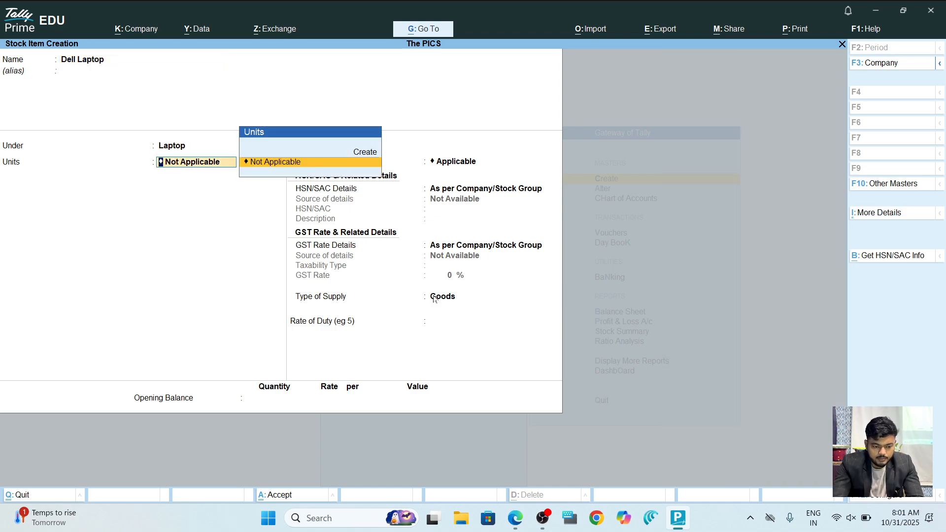
Create unit 'PCS.' (Pieces, UQC PCS-PIECES) for it and turn on standard rates.
key(Up)
key(Return)
text(PCS.)
key(Return)
text(Pieces)
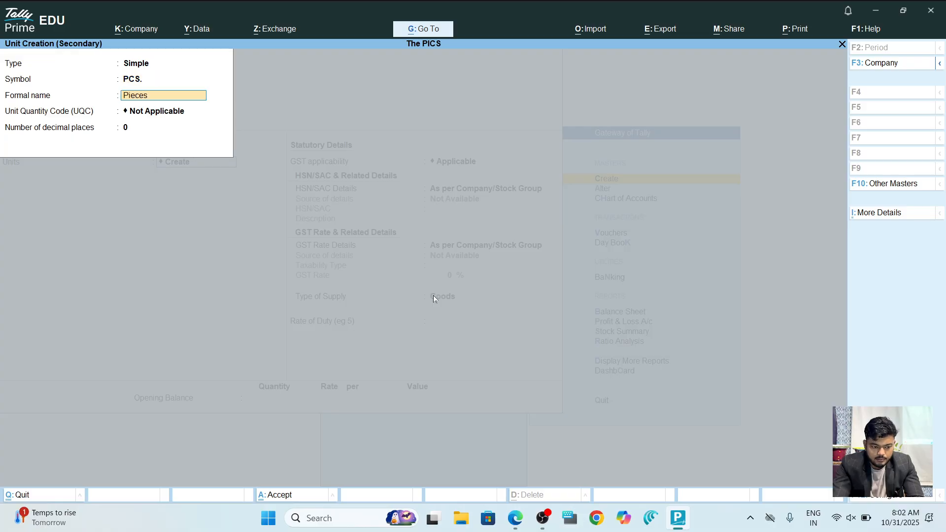
key(Return)
key(Return)
key(BackSpace)
text(pcs)
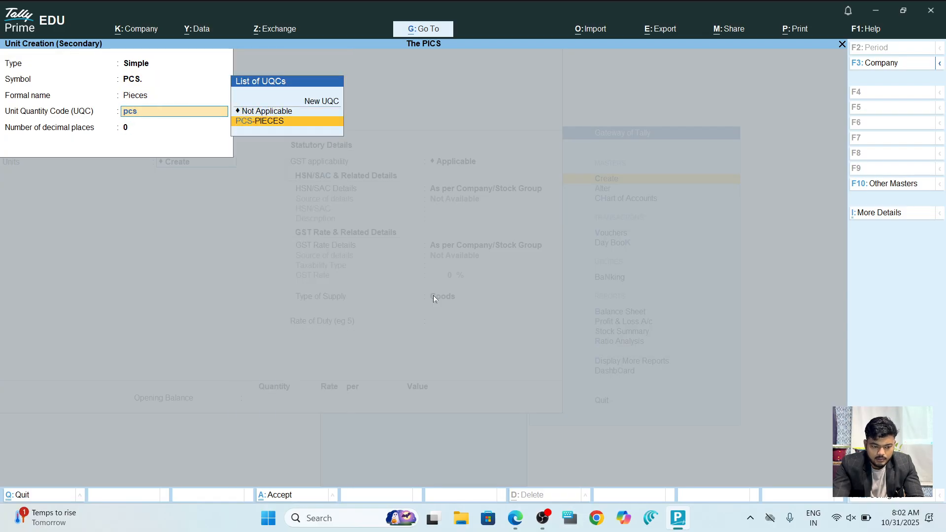
key(Return)
key(Return)
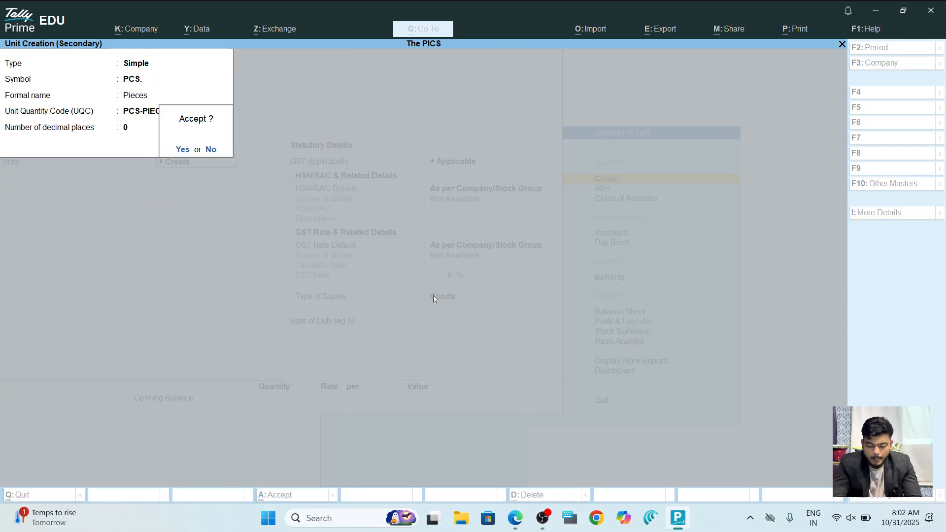
key(Return)
key(Return)
key(y)
key(Return)
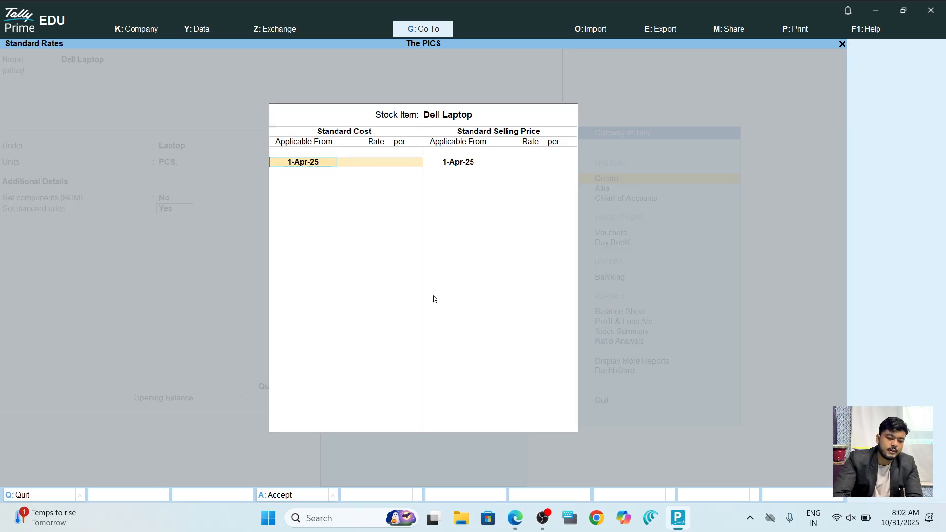
Enter Dell Laptop's standard cost 25,000 and selling price 32,000, then save the item.
key(alt+Tab)
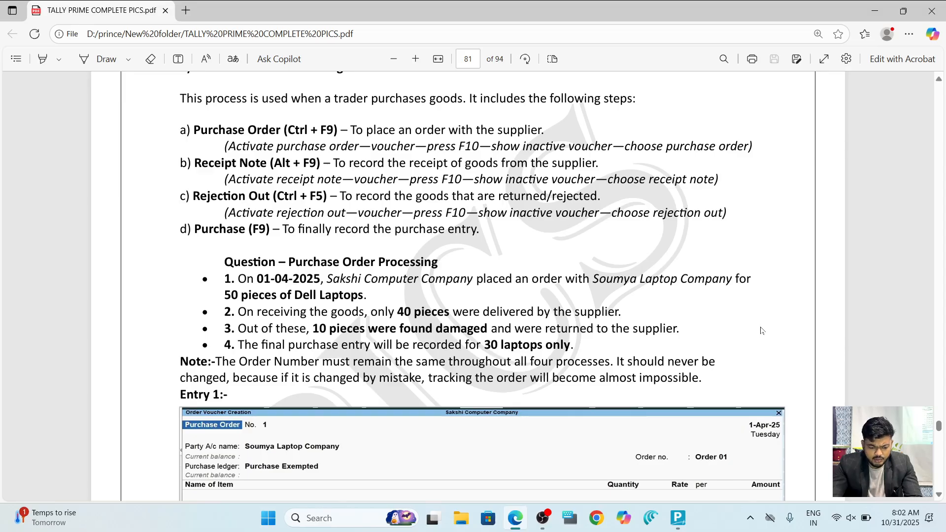
key(alt+Tab)
key(Return)
text(25,000)
key(Return)
key(Return)
key(Return)
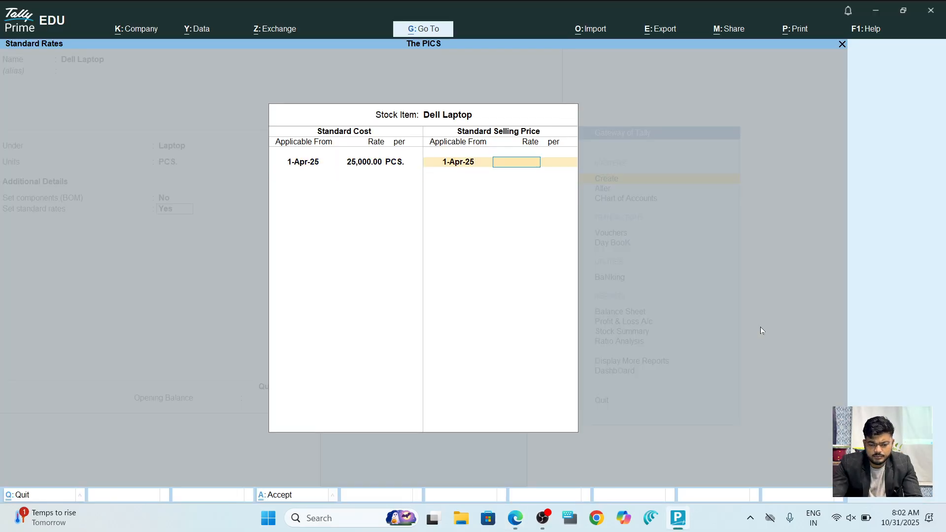
text(32000)
key(Return)
key(Return)
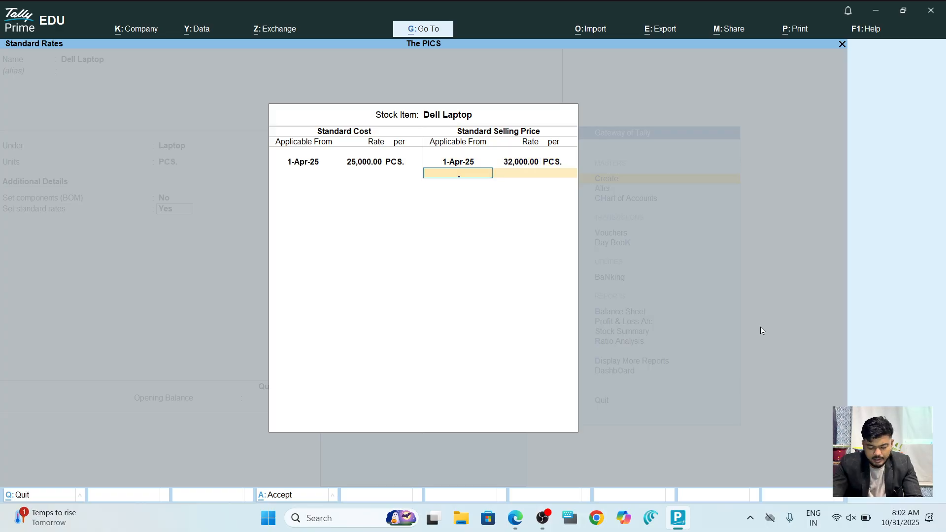
key(Return)
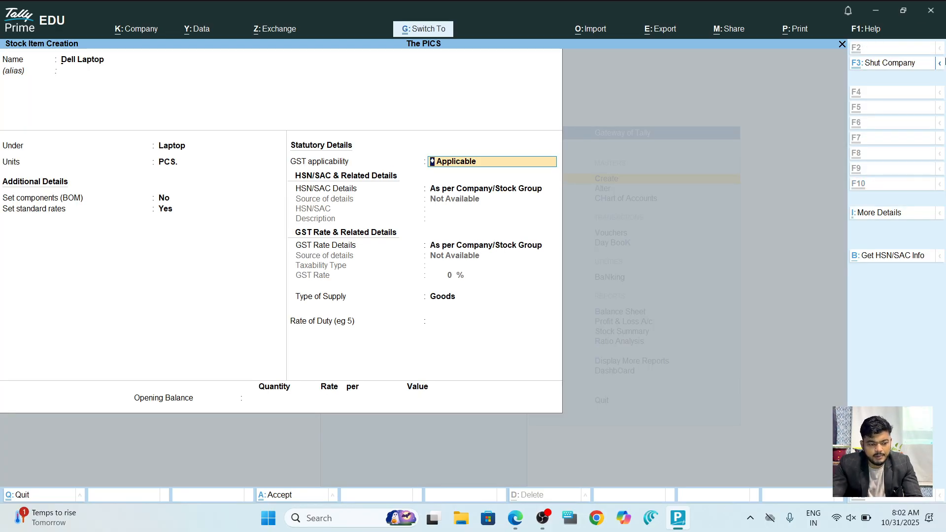
key(ctrl+a)
Leave the saved Dell Laptop item for the Gateway of Tally, checking the exercise PDF.
key(Escape)
key(Escape)
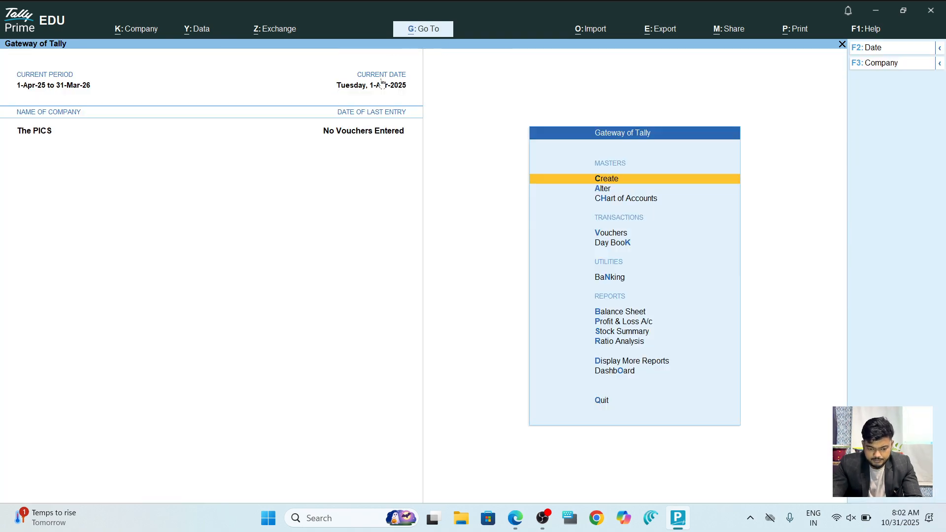
key(alt+Tab)
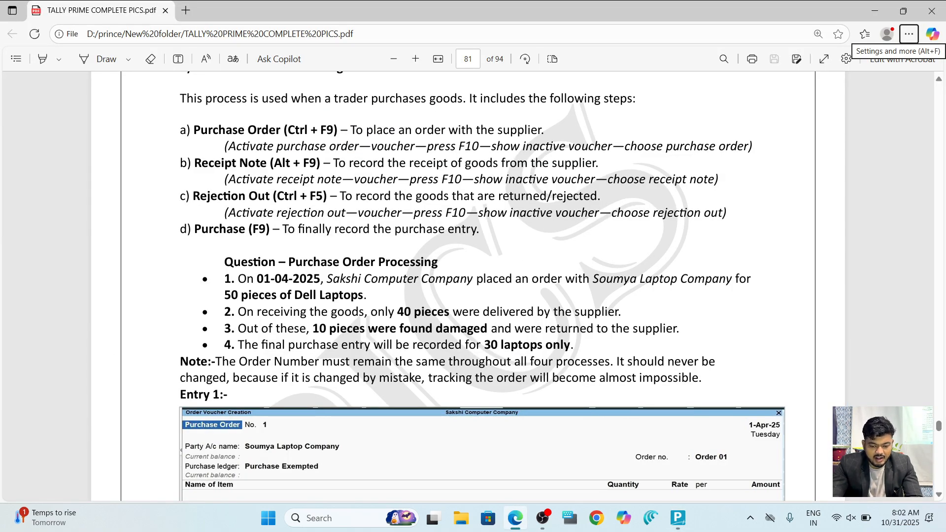
key(alt+Tab)
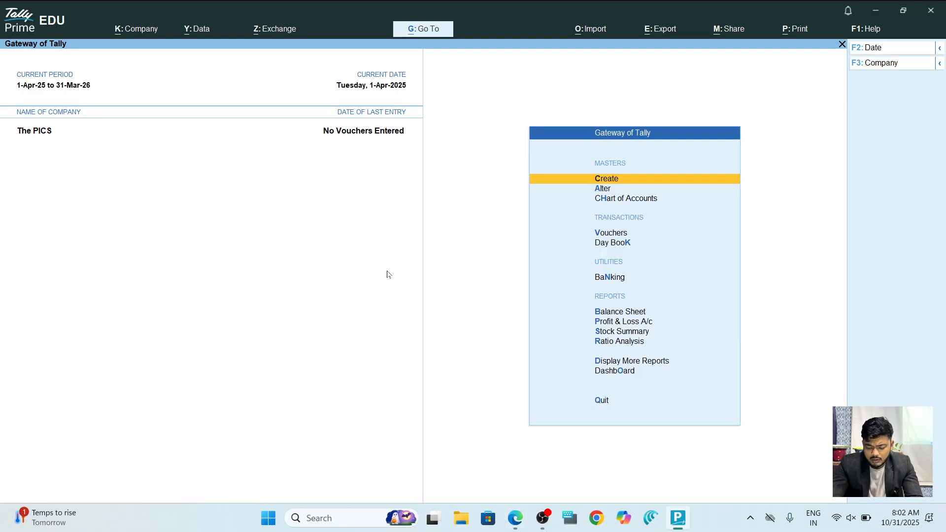
key(Down)
key(Down)
key(Down)
key(Down)
key(Up)
Open voucher entry and change the voucher type from Receipt Note to Purchase Order.
key(Return)
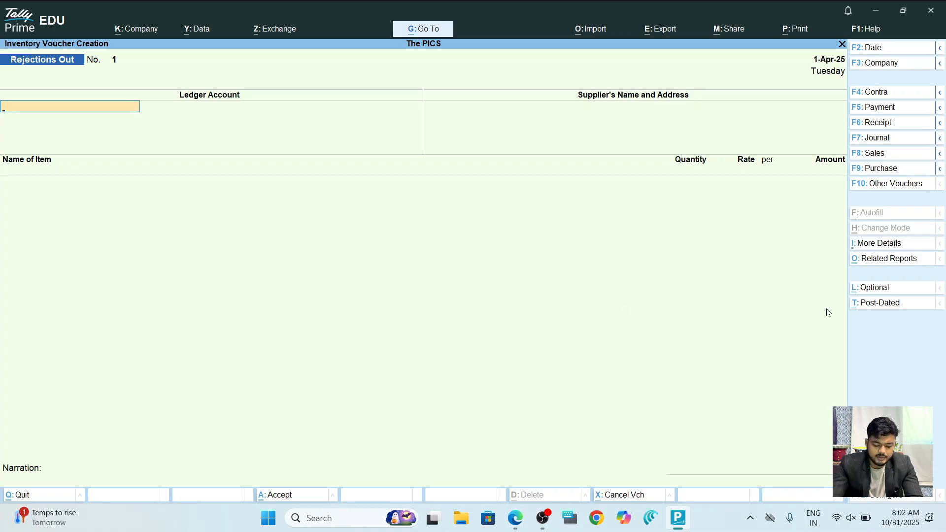
key(alt+F9)
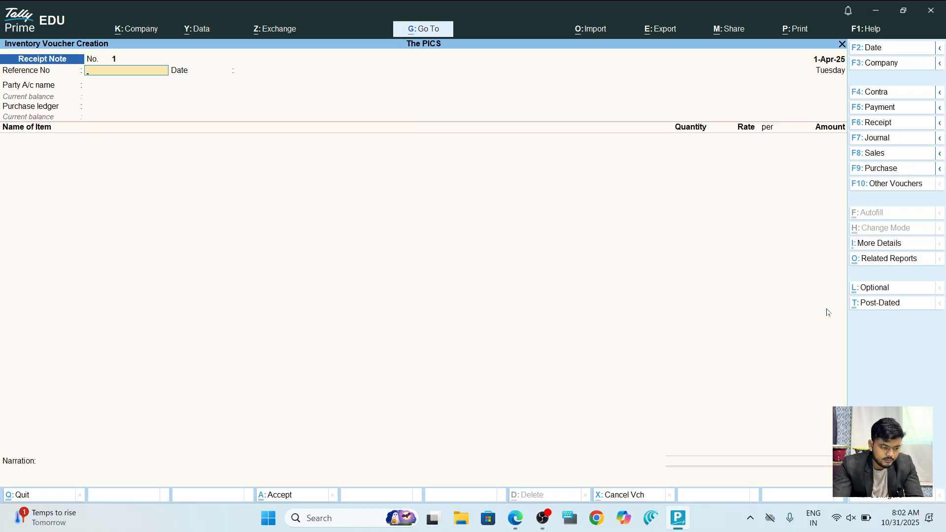
key(alt)
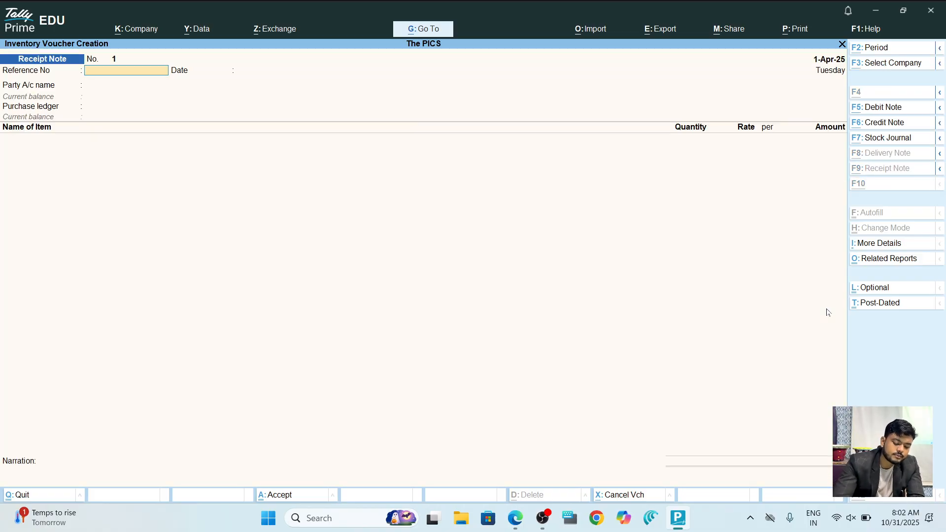
key(ctrl)
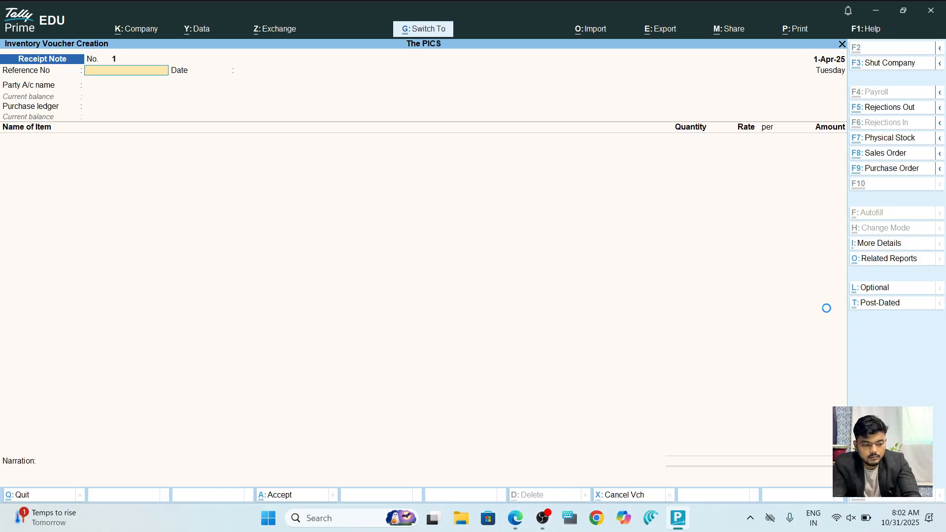
key(ctrl+F9)
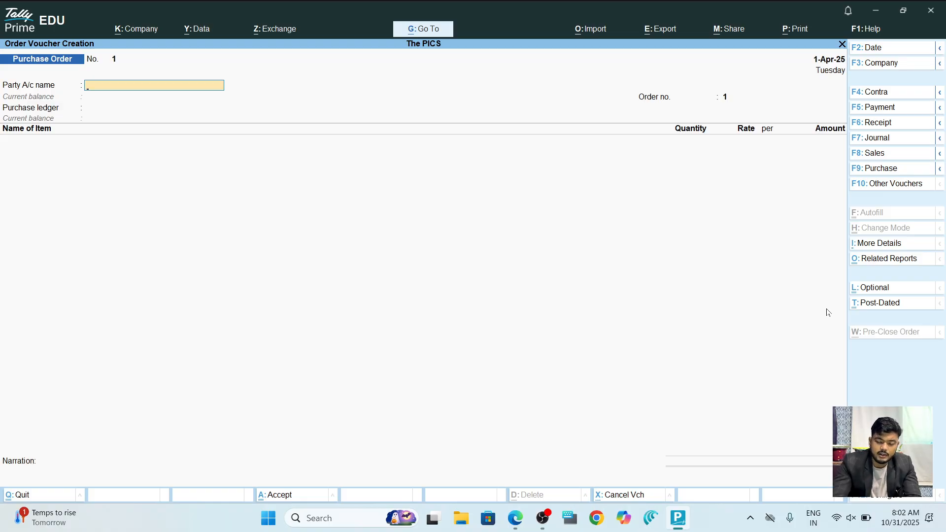
Choose Saumya Laptop Trading Company as party and Purchase as the ledger for order 1.
key(Down)
key(Down)
key(Return)
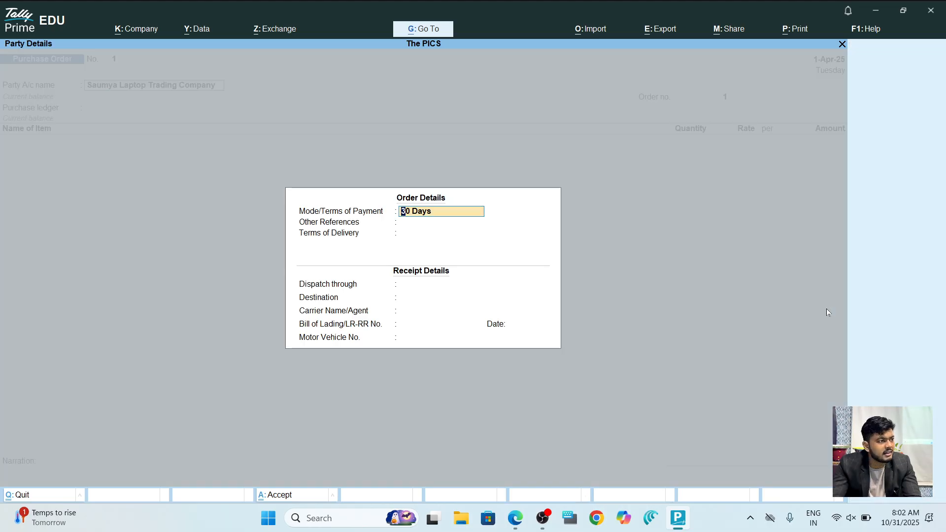
key(Return)
key(Return)
key(Return)
key(Return)
key(Return)
key(Return)
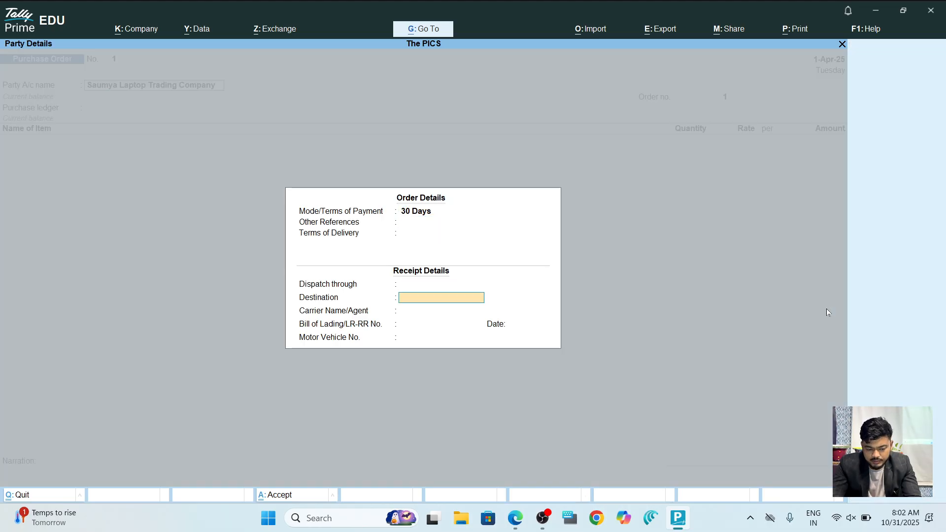
key(Return)
key(Return)
key(Return)
key(Return)
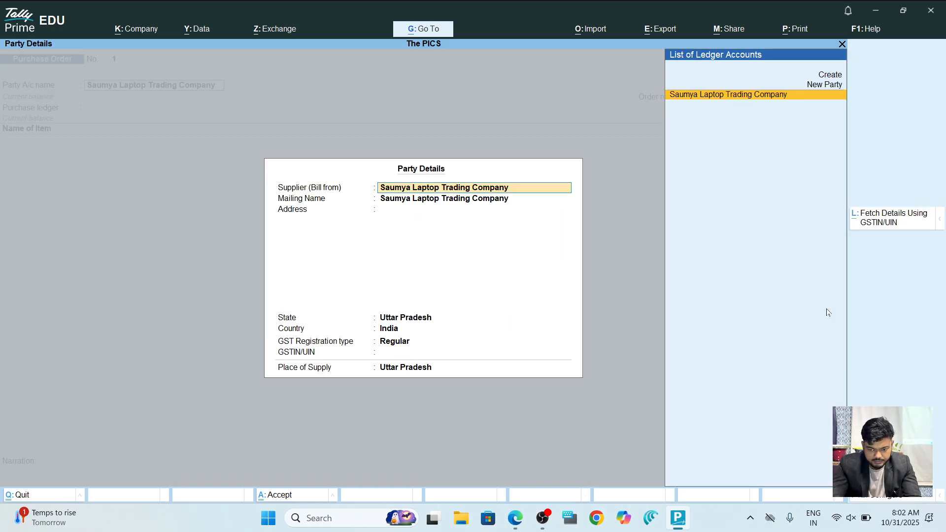
key(Return)
key(Return)
key(Return)
key(Return)
key(Return)
key(Return)
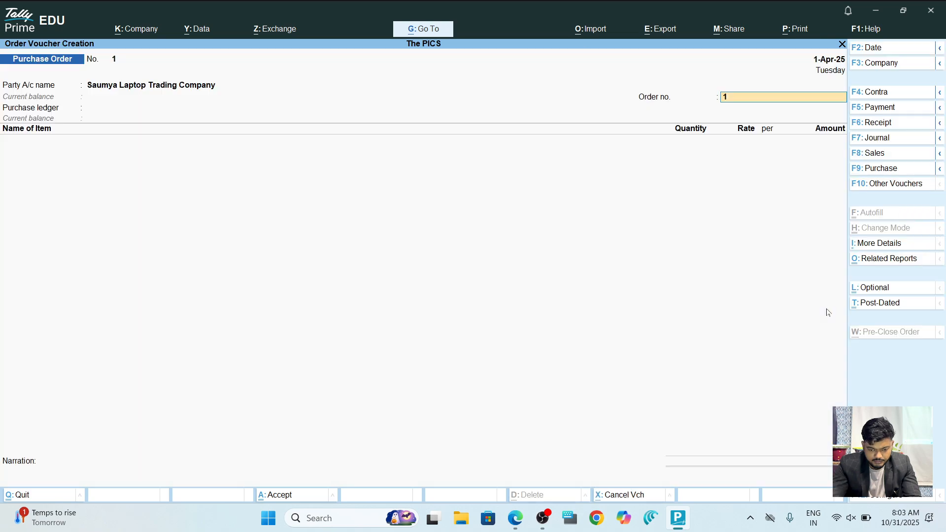
key(Return)
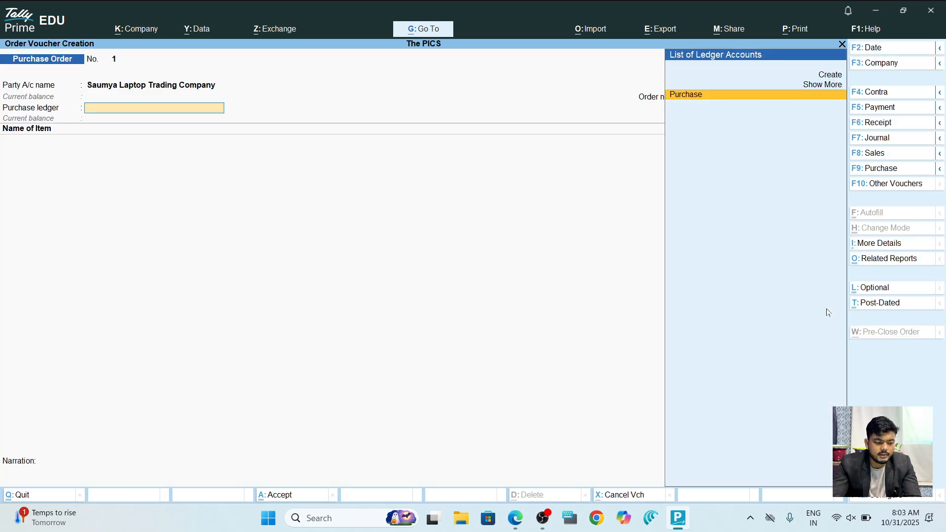
key(Return)
Order 50 Dell Laptops totalling 12,50,000 and save Purchase Order No. 1.
key(Down)
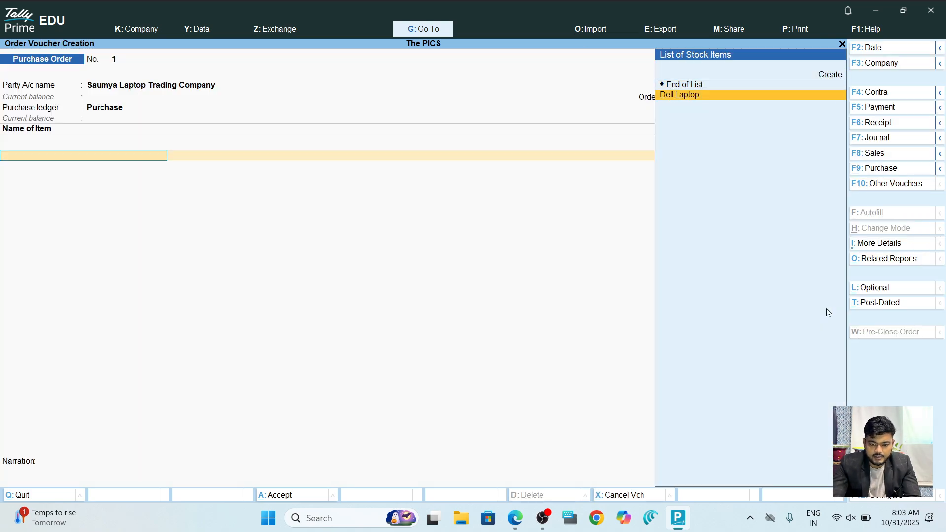
key(Return)
key(Return)
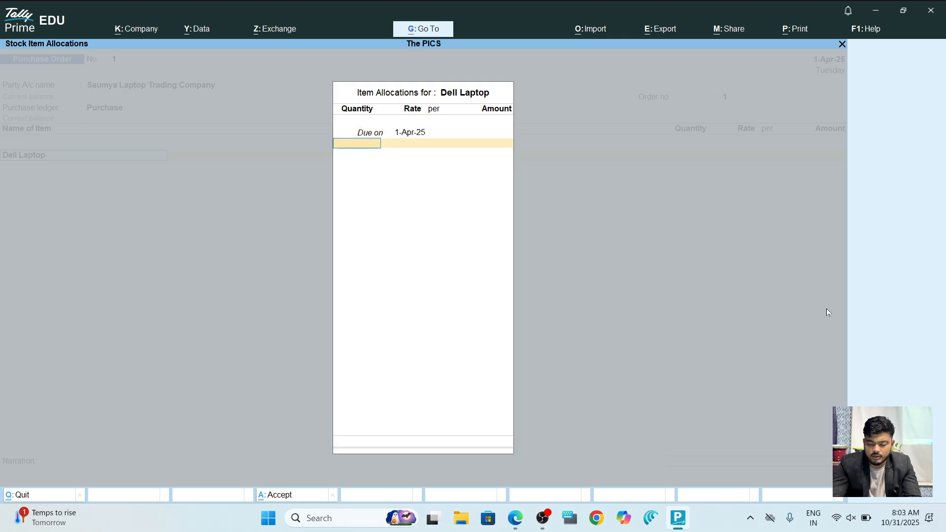
text(50)
key(Return)
key(Return)
key(Return)
key(Return)
key(Return)
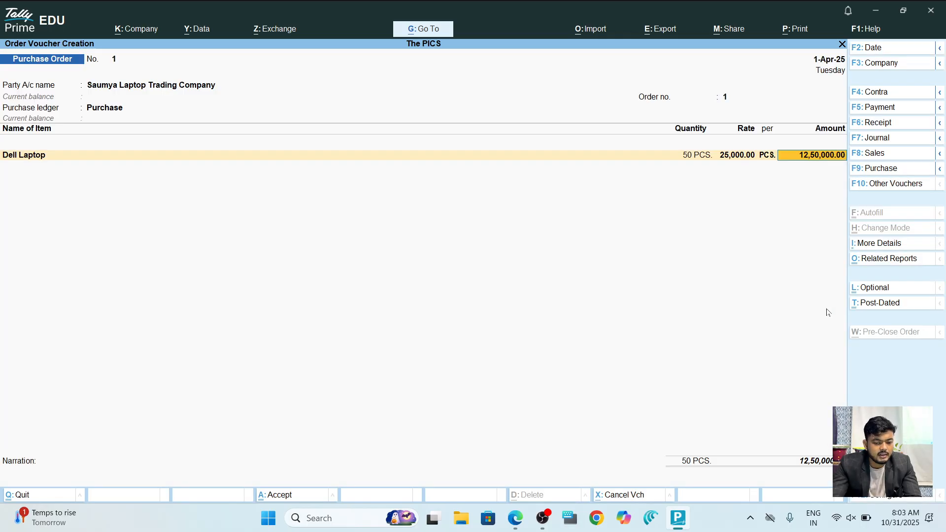
key(Return)
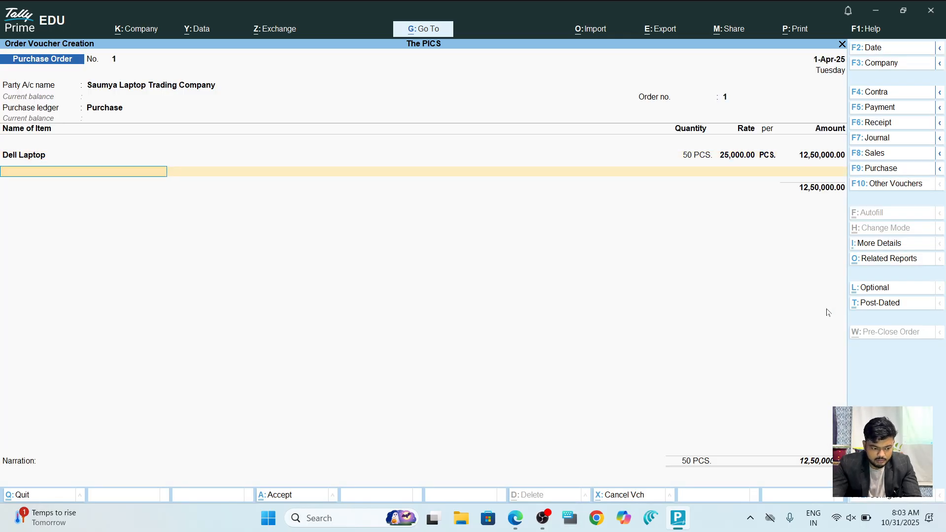
key(alt+Tab)
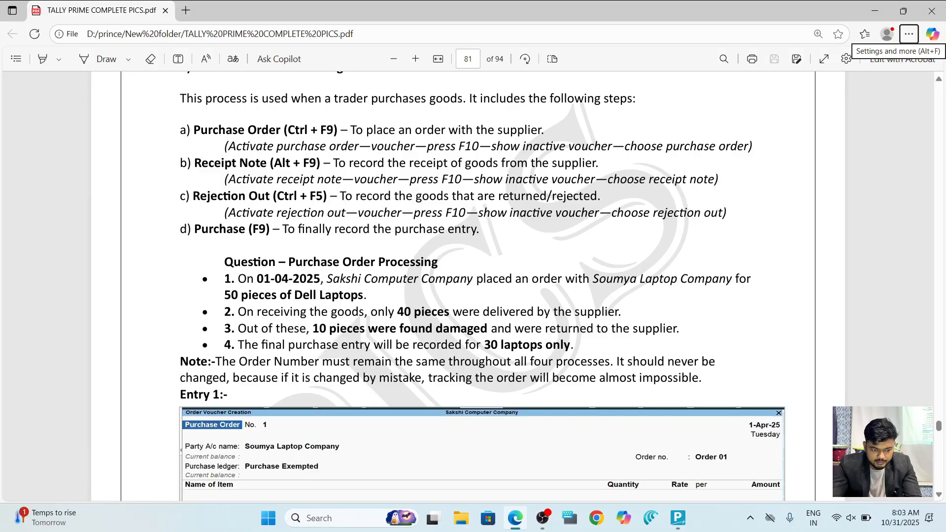
key(alt+Tab)
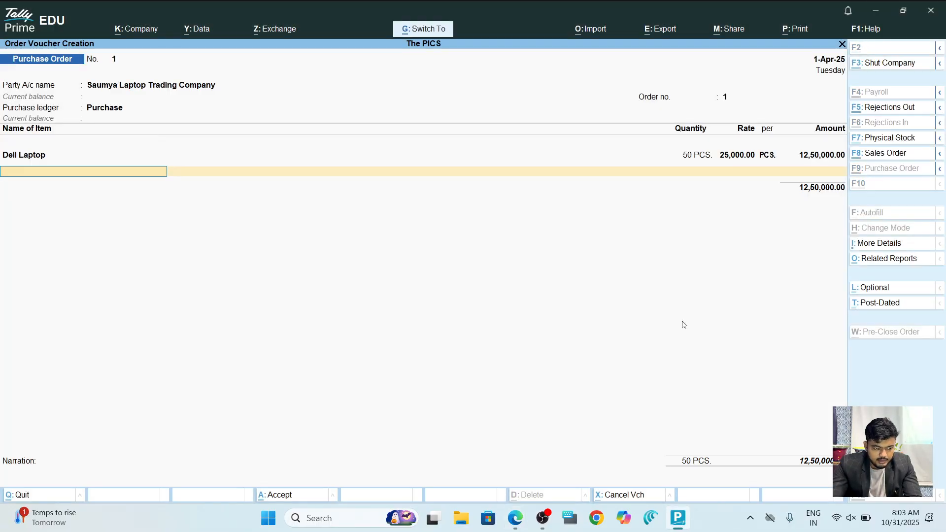
key(ctrl+a)
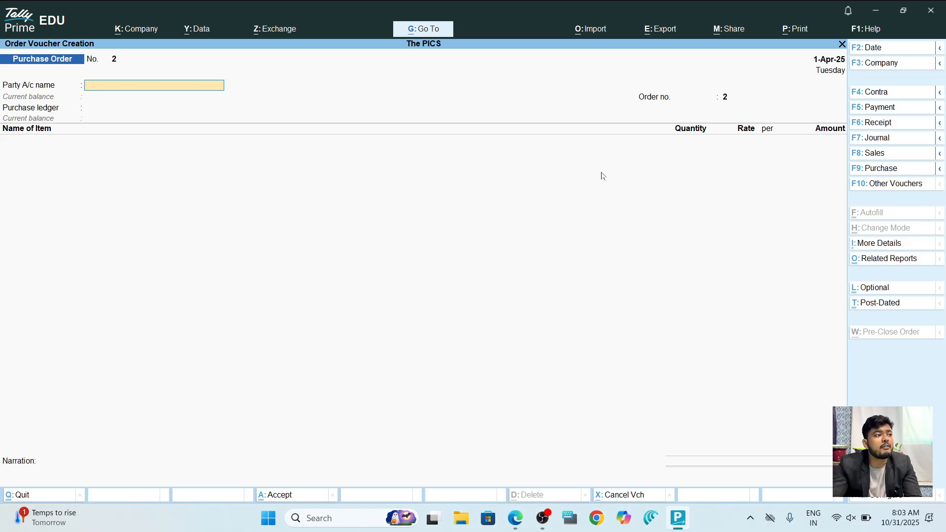
Highlight the PDF line stating only 40 pieces were delivered, then return to TallyPrime.
key(alt+Tab)
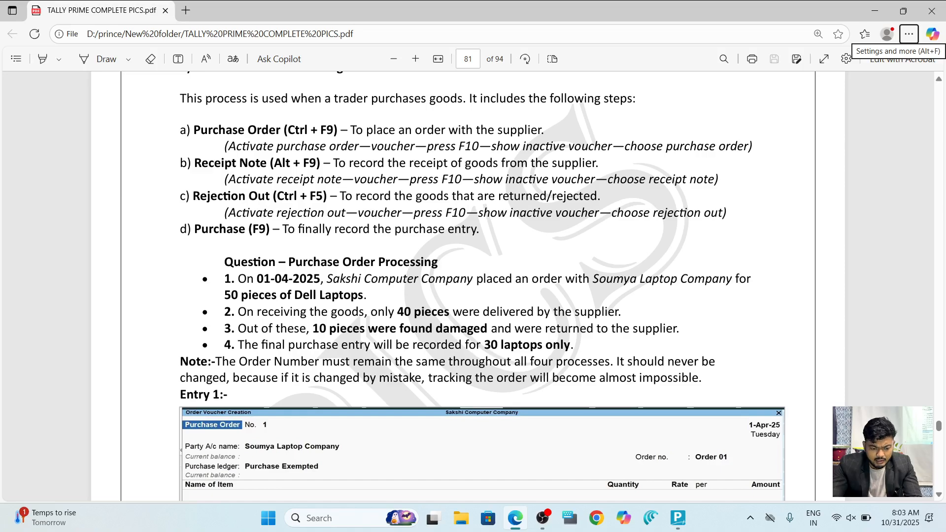
click(908, 34)
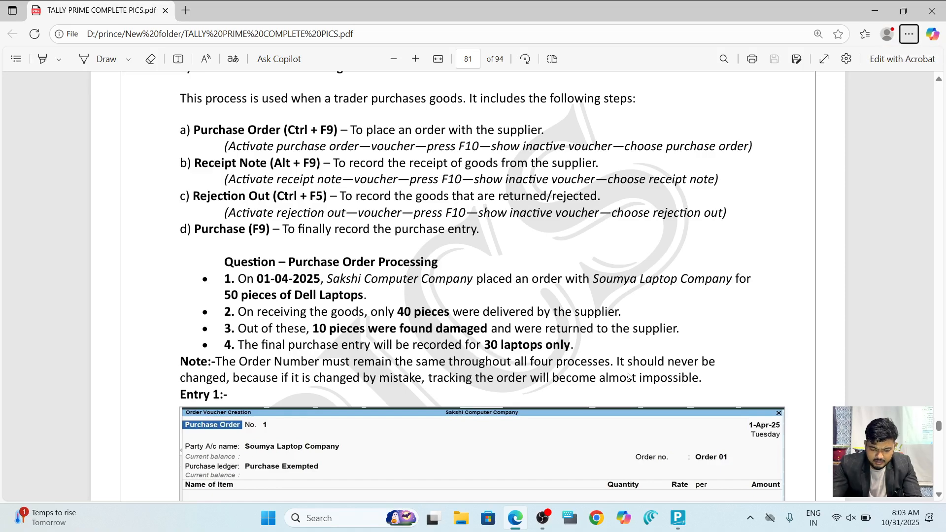
click(909, 34)
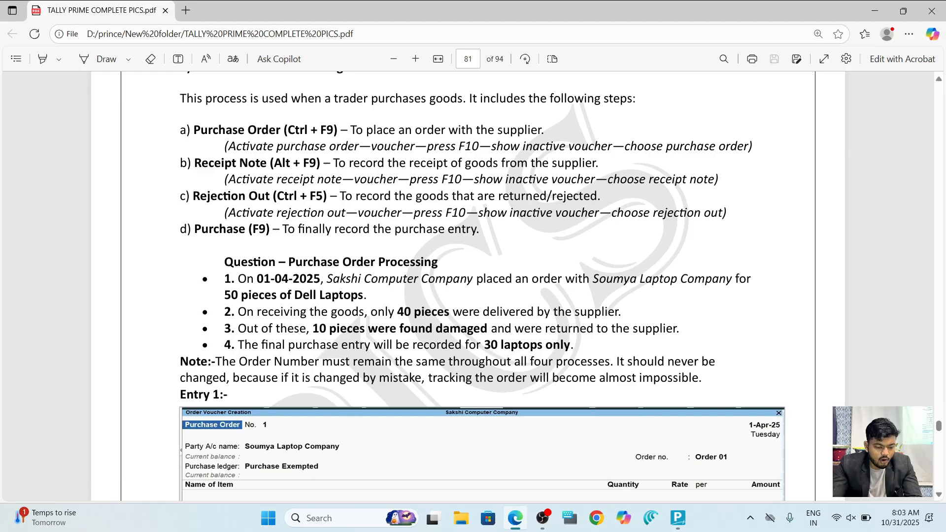
drag(238, 311, 622, 311)
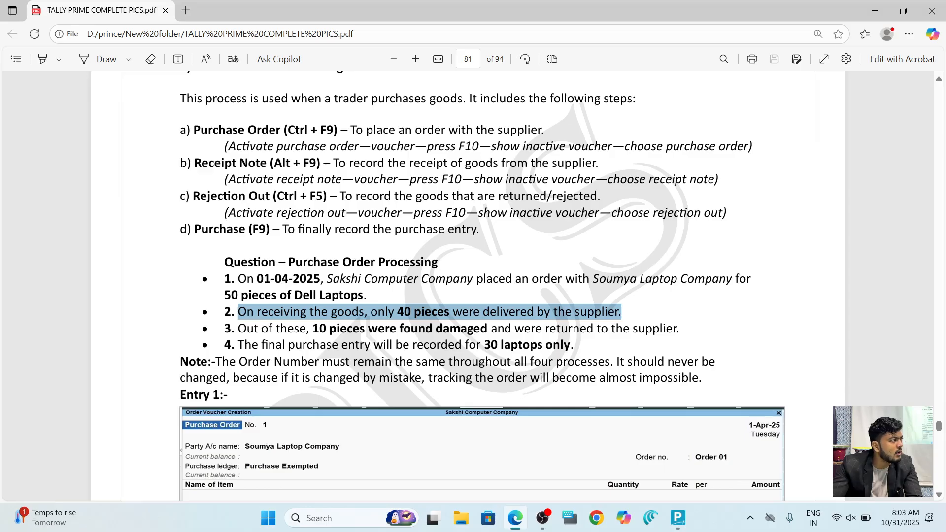
key(alt+Tab)
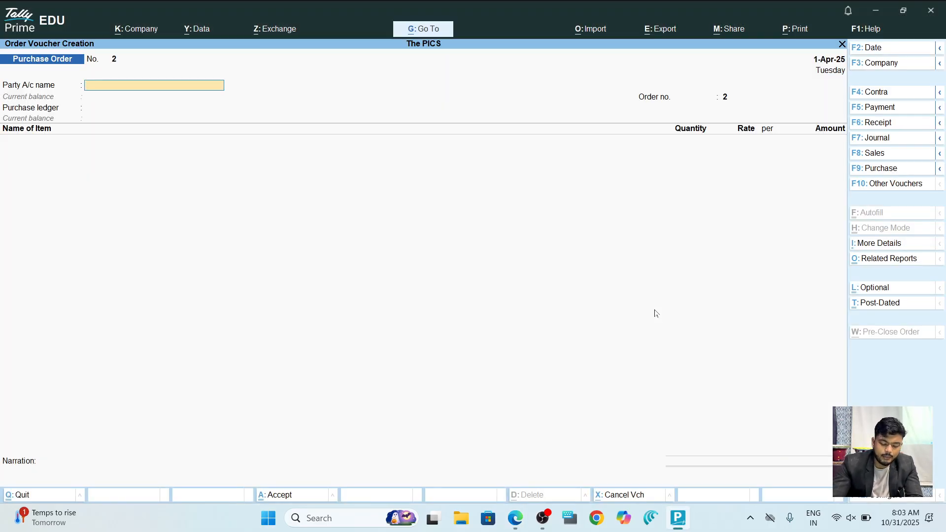
Start a Receipt Note with reference 123, dated 1-Apr-25, for Saumya Laptop Trading Company.
key(ctrl)
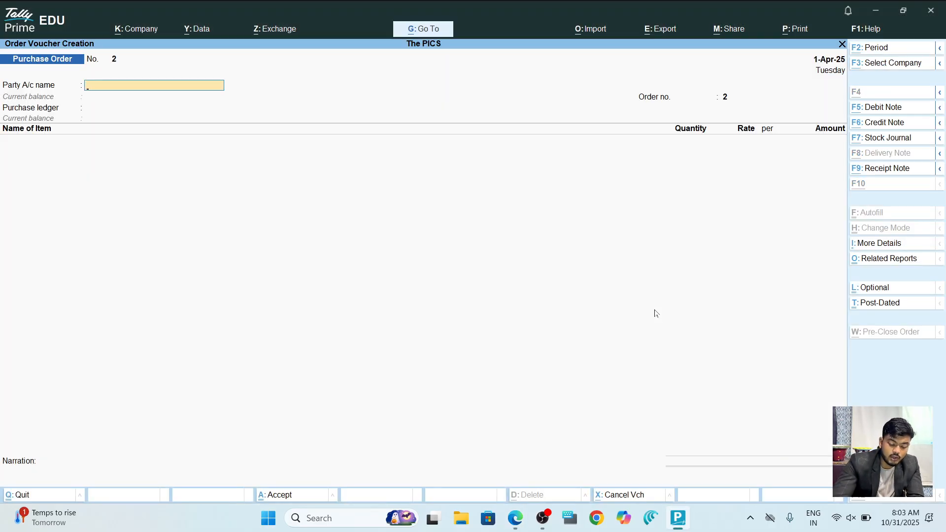
key(ctrl+F9)
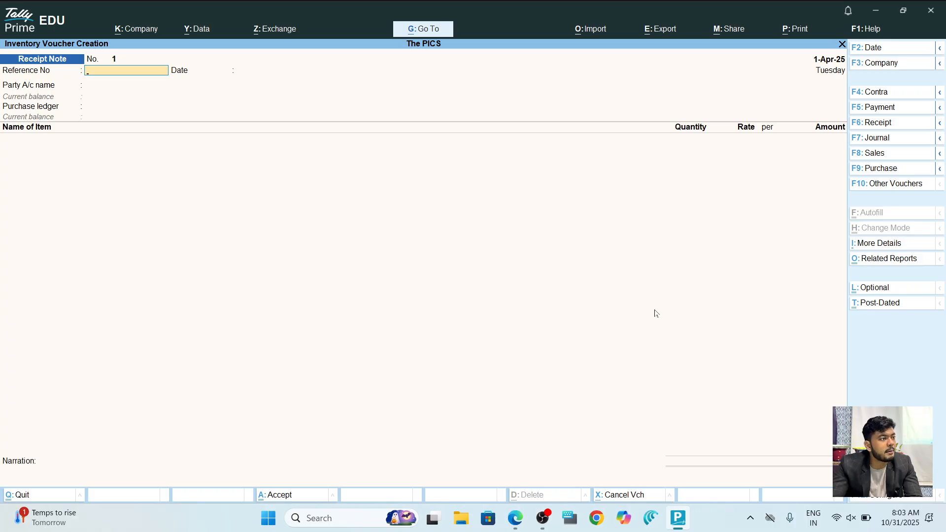
text(123)
key(Return)
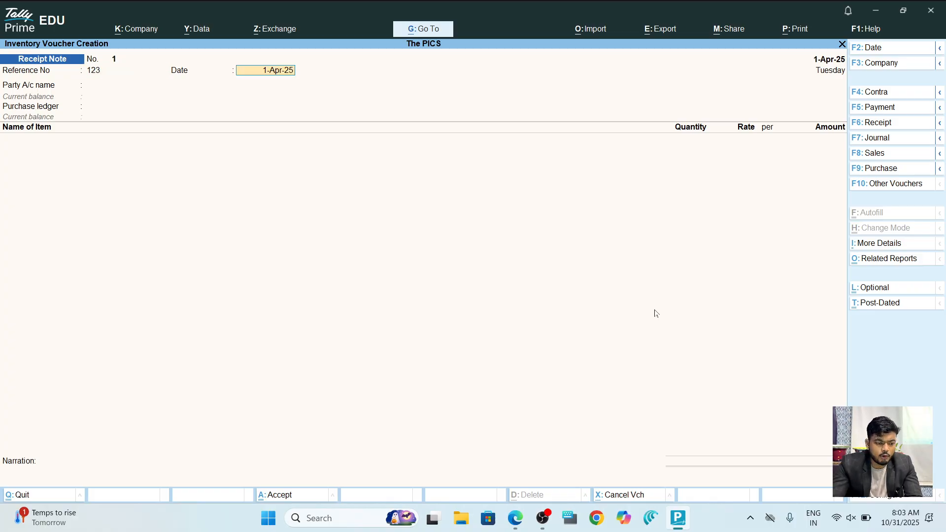
key(Return)
key(Down)
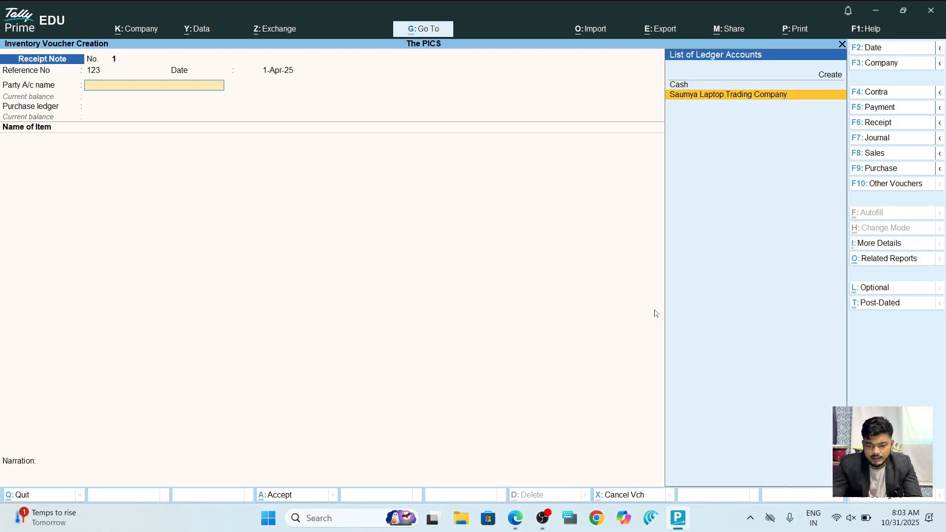
key(Return)
Link the receipt to order 1 and receive 40 Dell Laptops under tracking number 123.
key(Down)
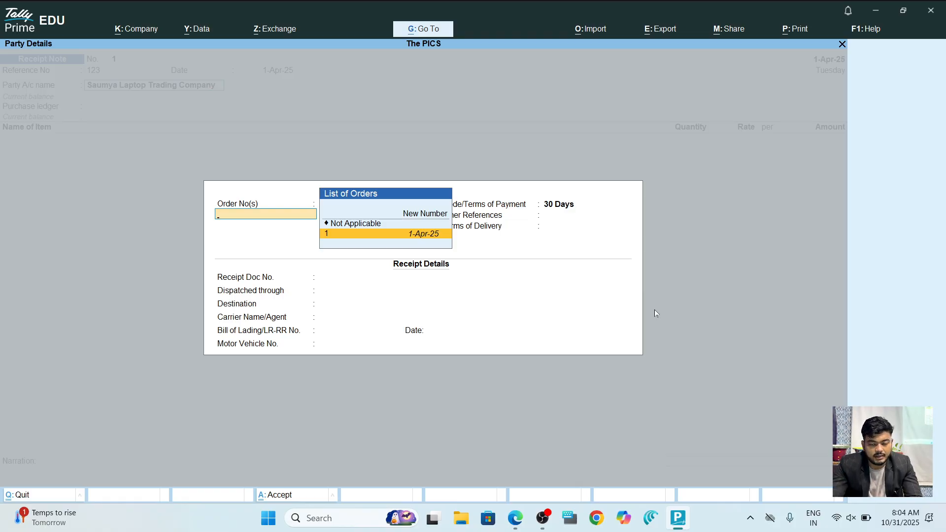
key(Return)
key(Return)
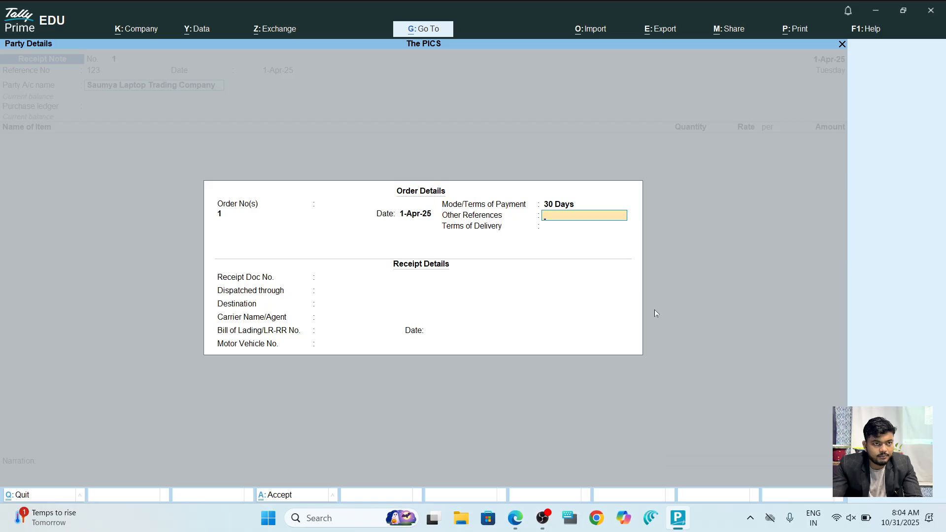
key(Return)
key(Return)
key(Return)
key(Return)
key(Return)
key(Return)
key(Return)
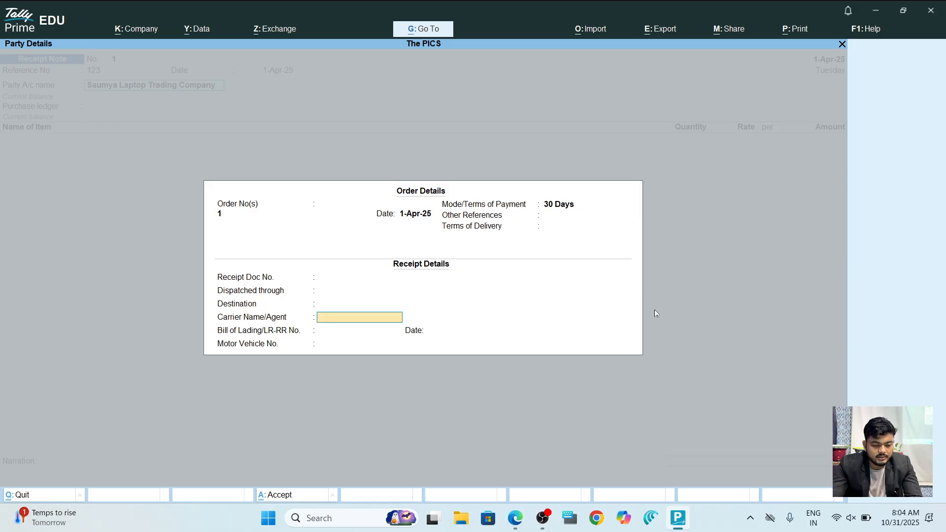
key(Return)
key(Return)
key(Return)
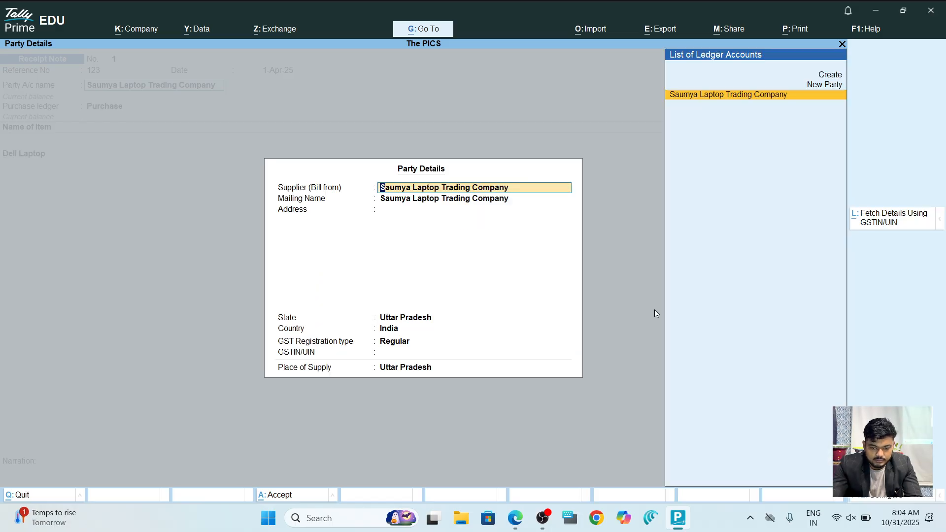
key(Return)
key(Return)
key(Return)
key(Return)
key(Return)
key(Return)
key(Return)
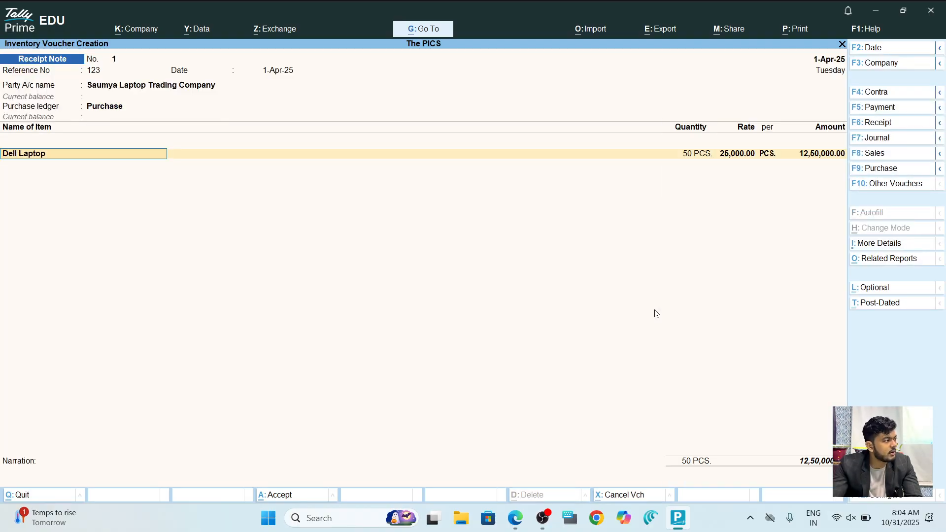
key(Return)
key(Return)
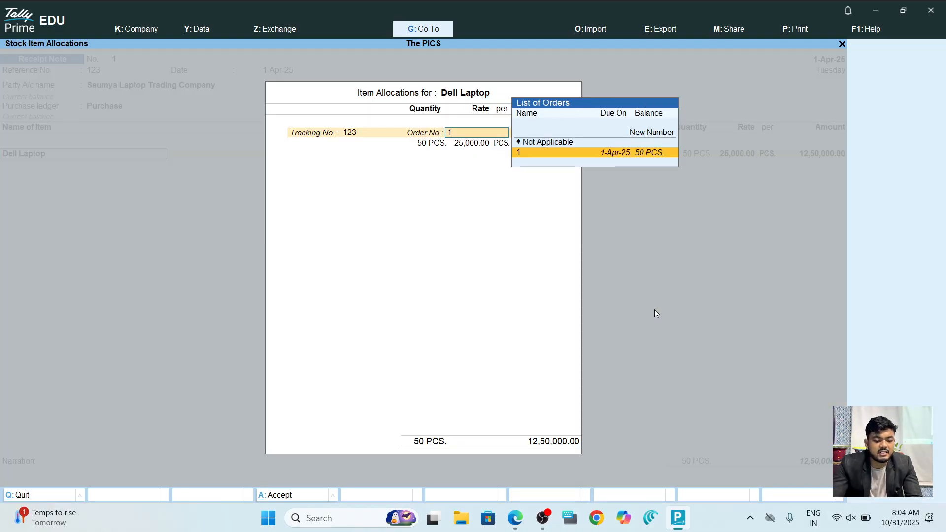
key(Return)
text(40)
key(Return)
key(Return)
key(Return)
key(Return)
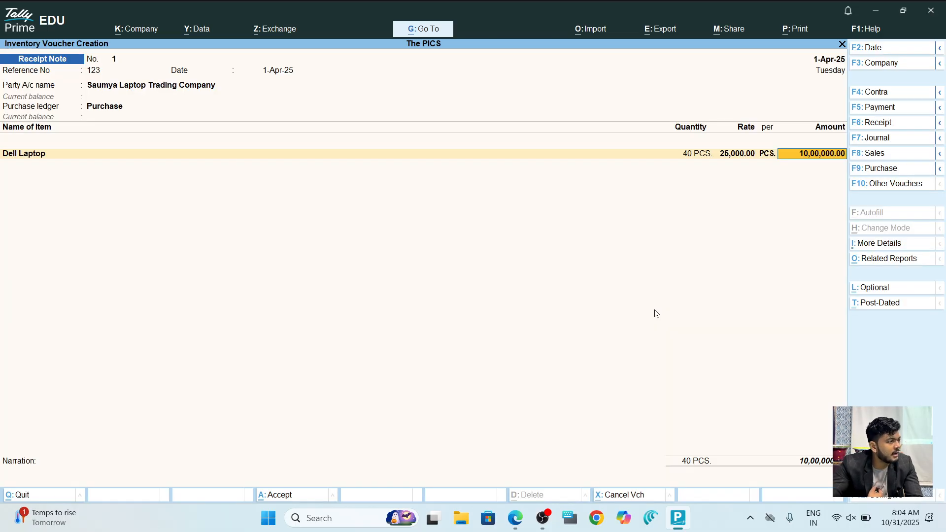
Save the 40-laptop Receipt Note and switch to the exercise PDF.
key(ctrl+a)
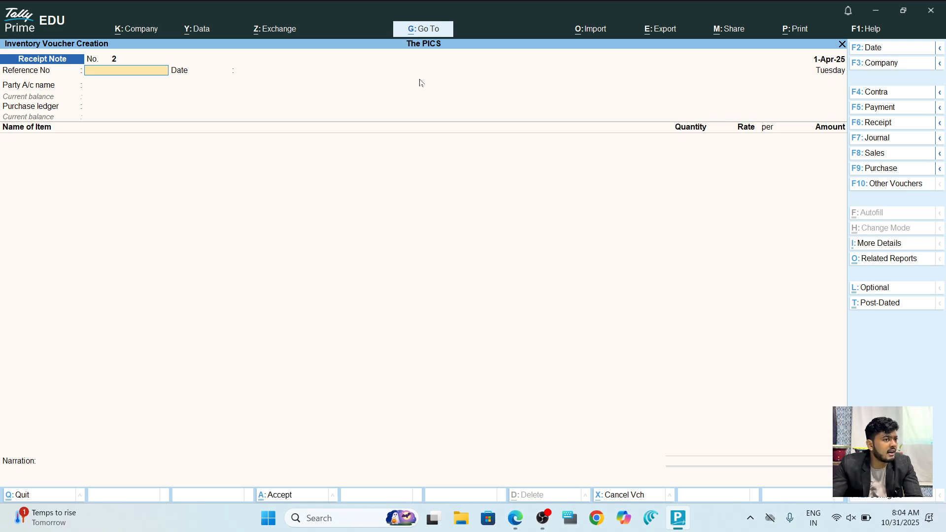
key(alt+Tab)
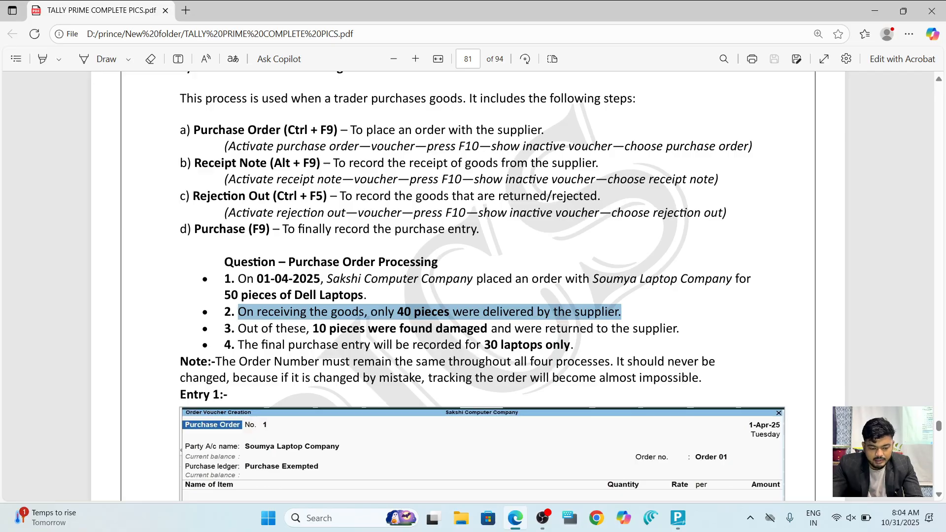
Clear the PDF highlight and scroll through Entry 2 to page 82's Rejections Out example.
key(alt+Tab)
key(alt+Tab)
click(430, 315)
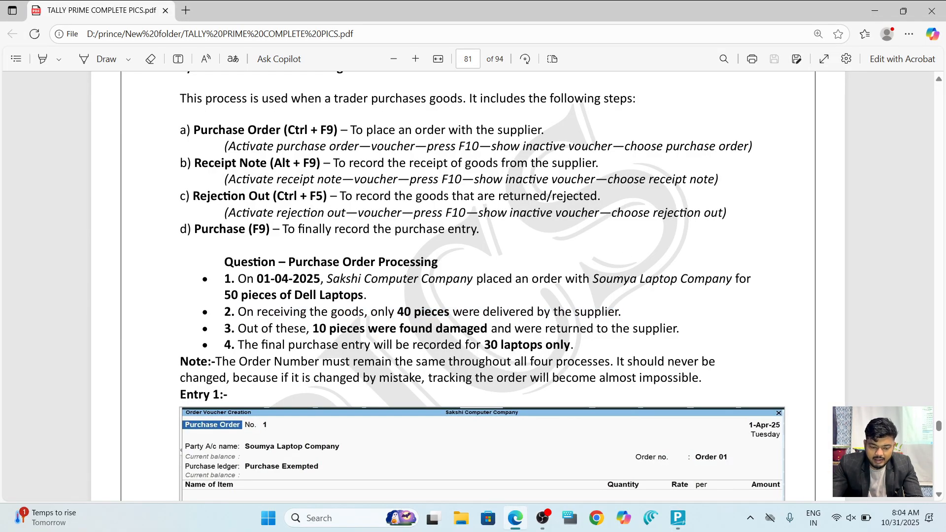
scroll(483, 286, down, 1)
scroll(468, 285, down, 5)
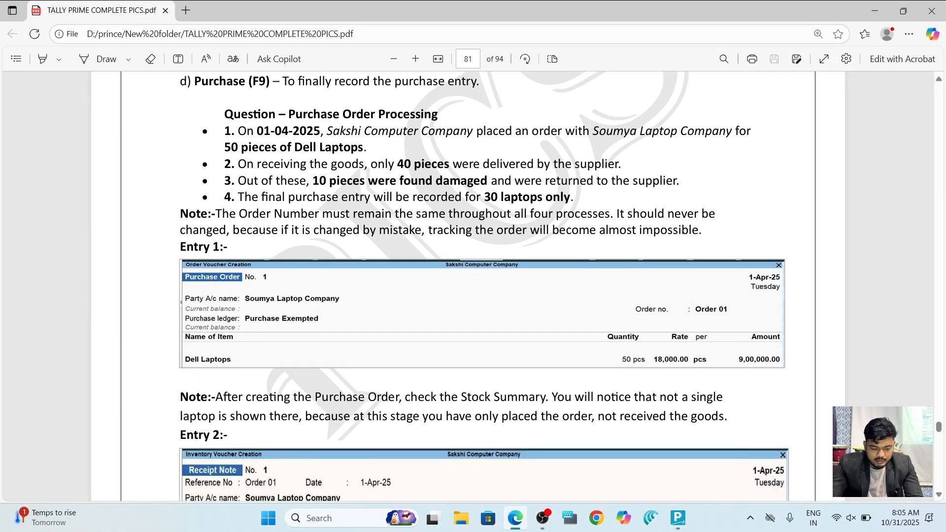
scroll(468, 286, down, 2)
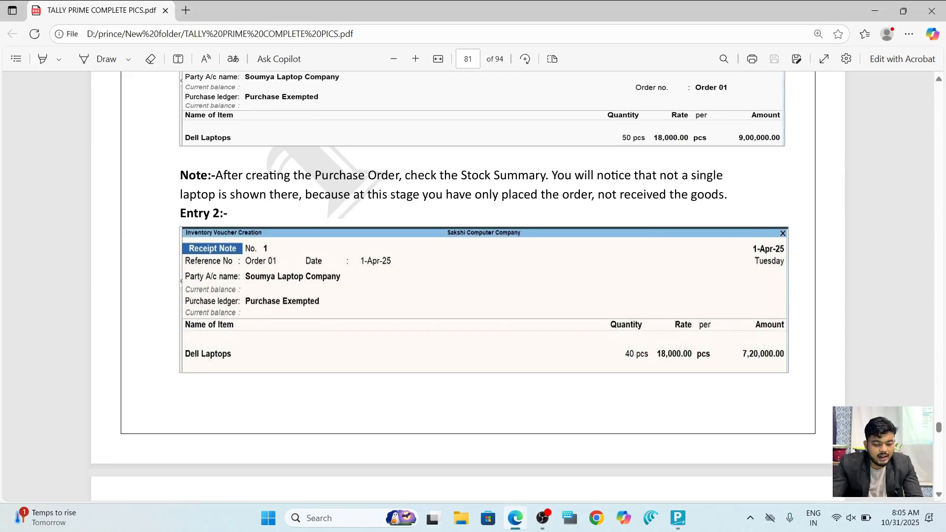
scroll(468, 286, down, 9)
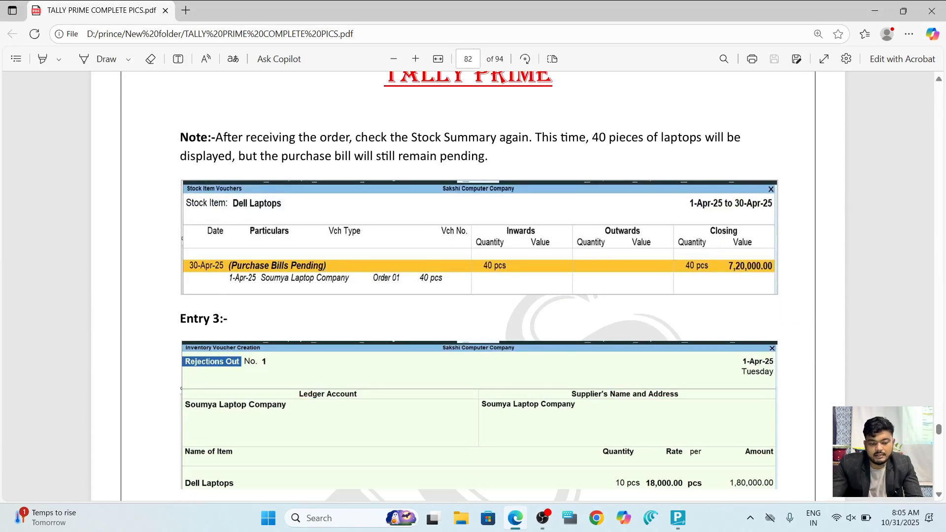
scroll(478, 286, up, 1)
key(alt+Tab)
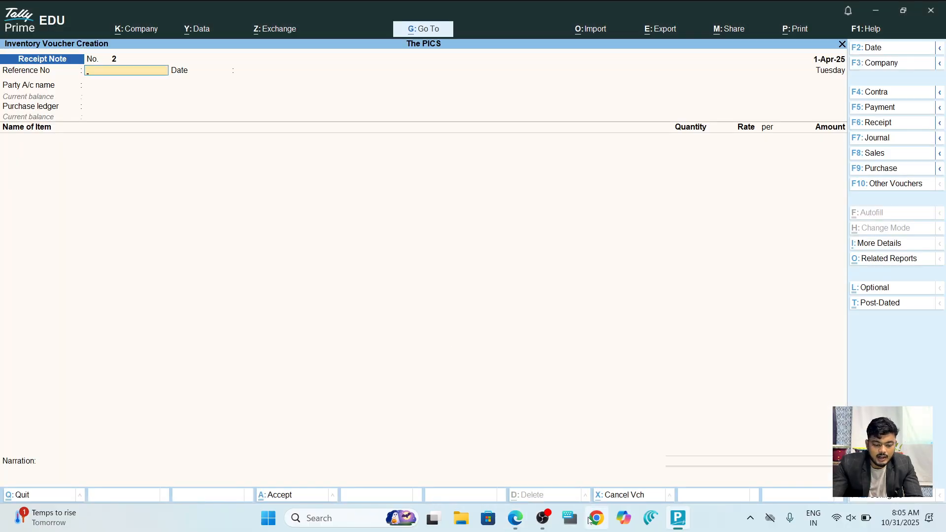
Start a Purchase voucher with invoice 12345 from Saumya Laptop Trading Company against receipt note 123.
key(alt)
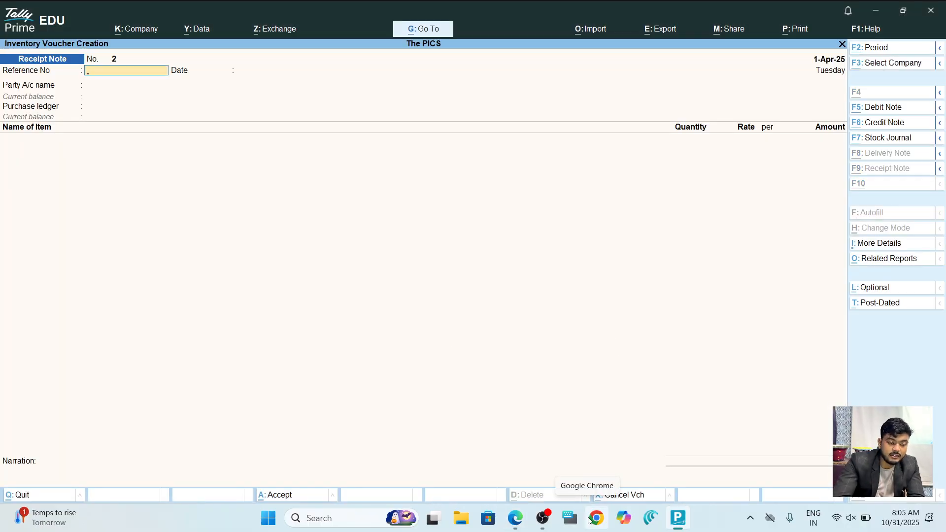
key(F9)
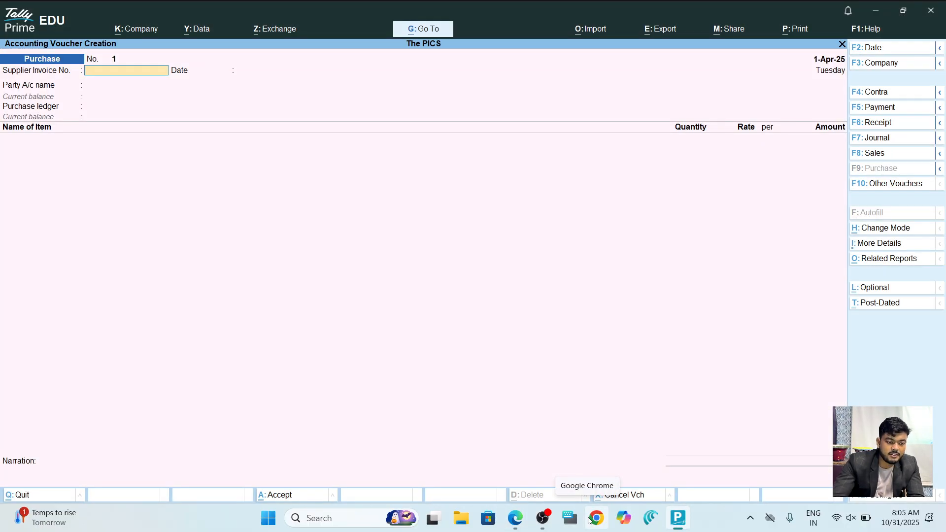
text(12345)
key(Return)
key(Return)
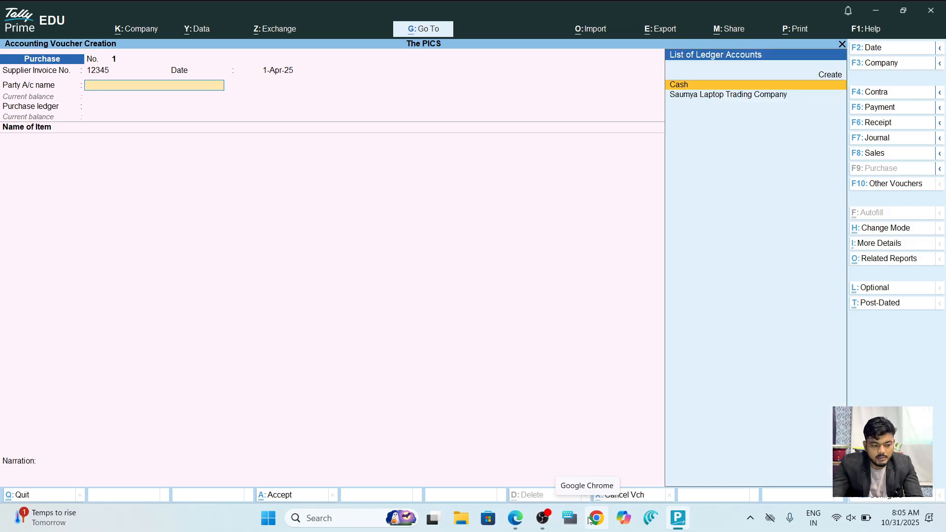
key(Down)
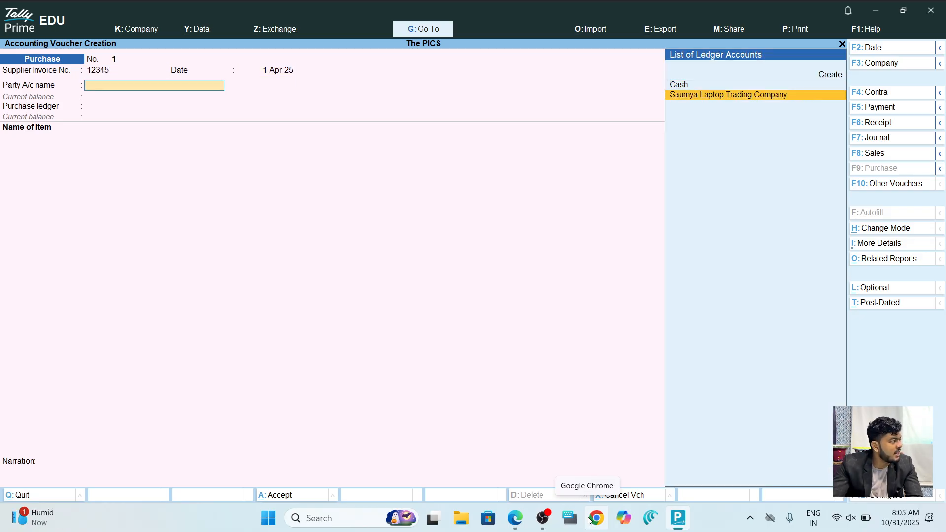
key(Return)
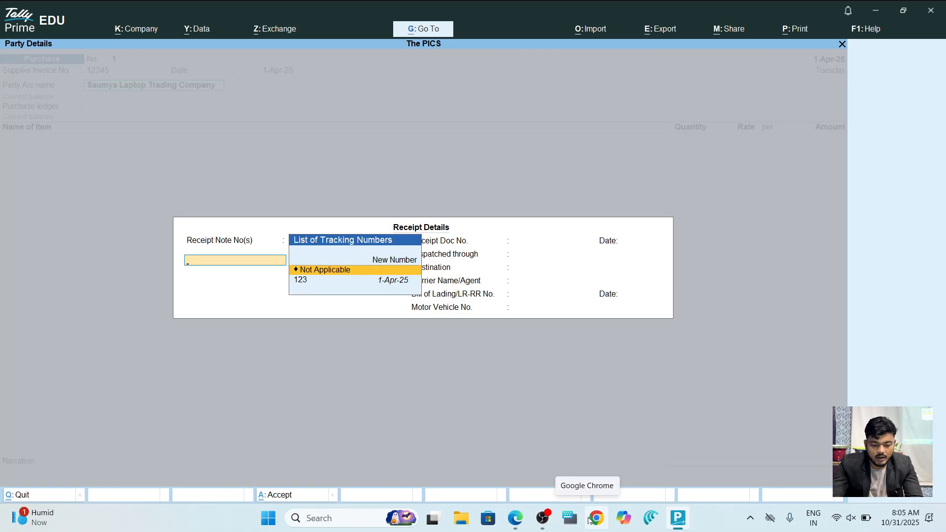
key(Down)
key(Return)
key(Return)
key(Return)
key(Return)
key(Return)
key(Return)
key(Return)
key(Return)
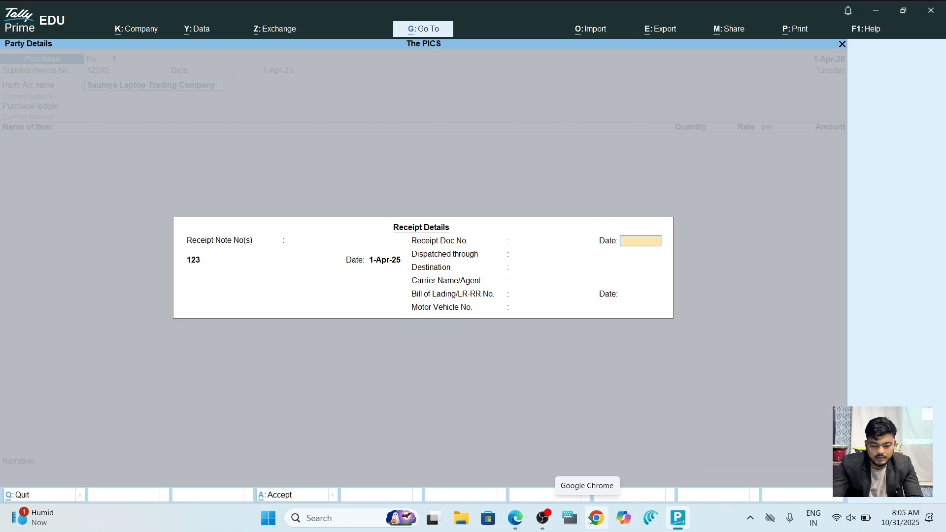
key(Return)
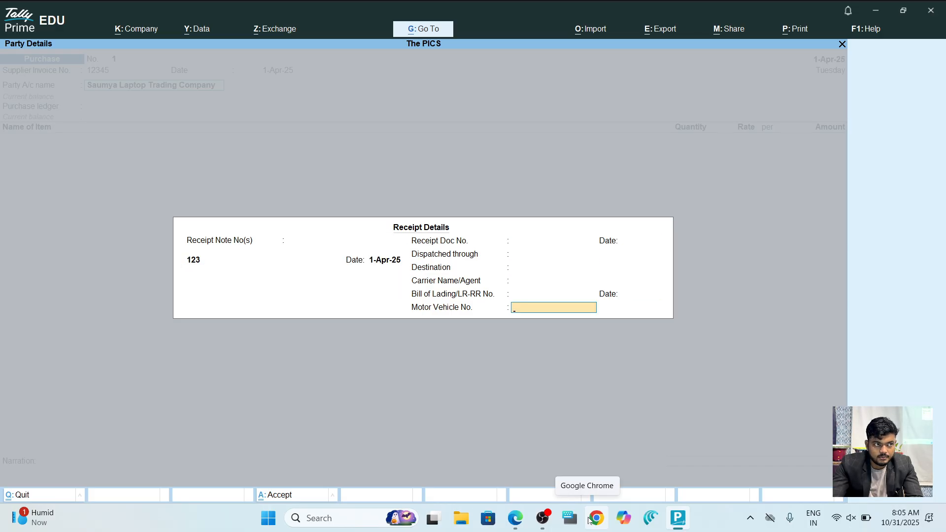
Bill 30 Dell Laptops at 25,000 under tracking number 123, totalling 7,50,000.
key(Return)
key(Return)
key(Return)
key(Return)
key(Return)
key(Return)
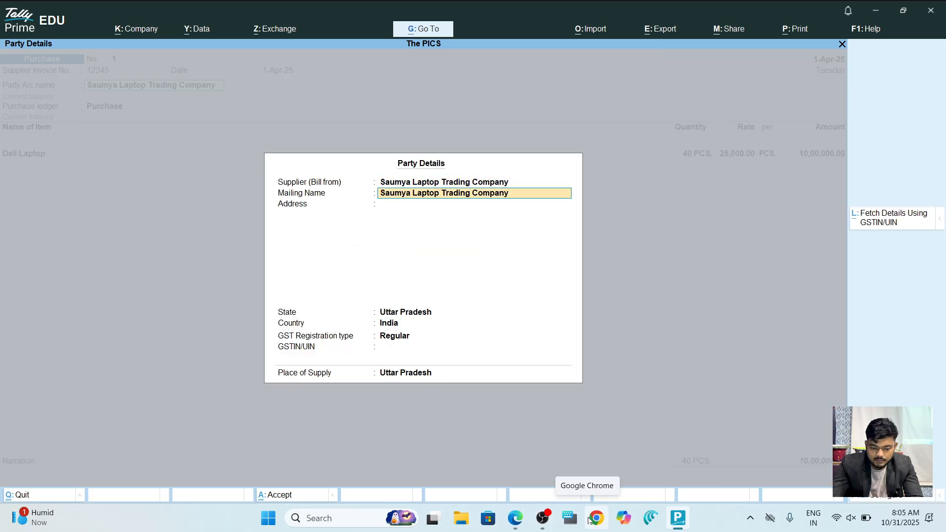
key(Return)
key(Return)
key(Return)
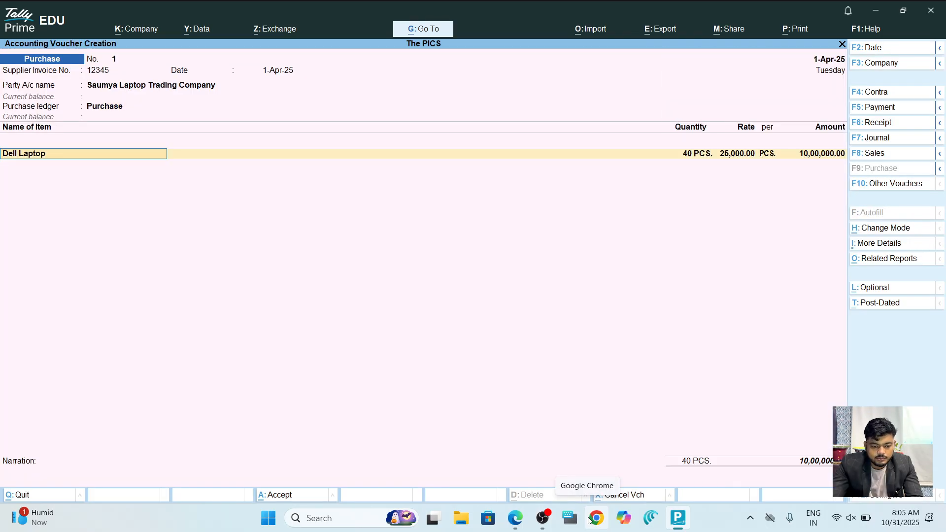
key(Return)
text(30)
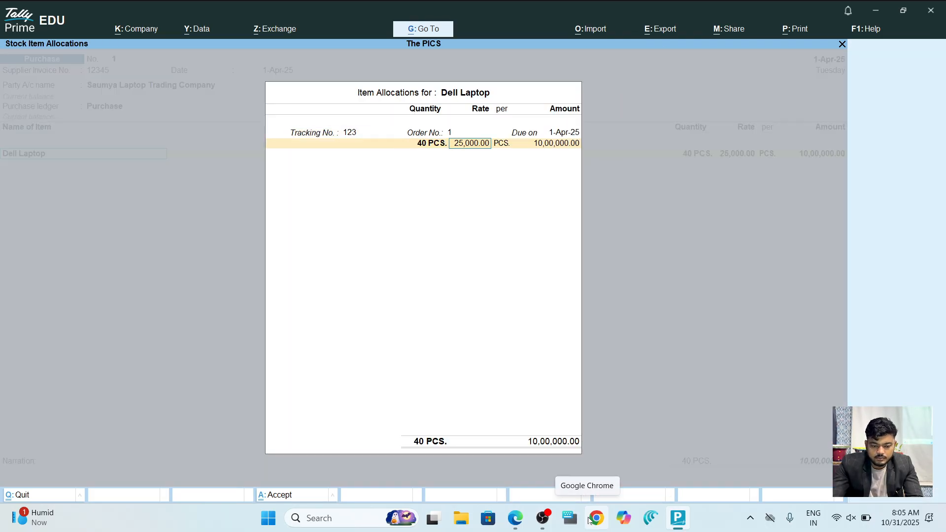
key(Return)
key(Return)
key(Return)
key(Return)
key(Return)
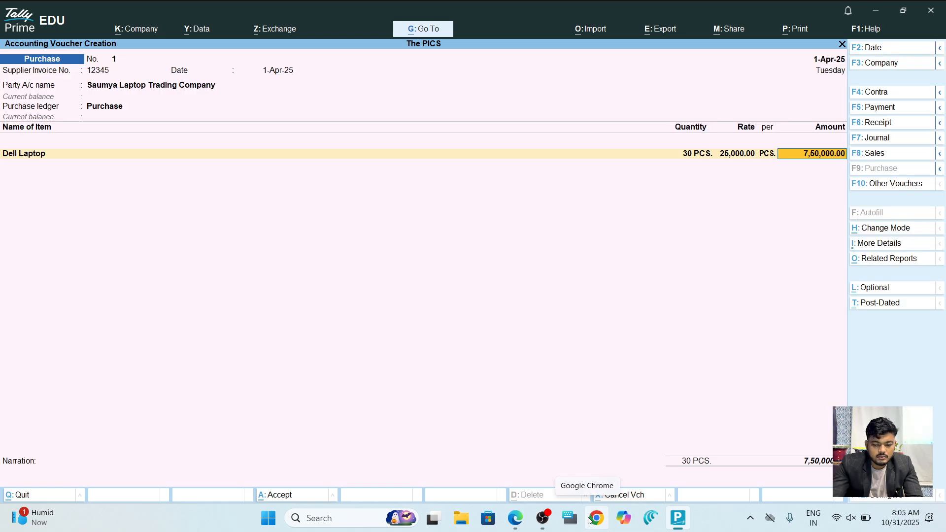
key(ctrl)
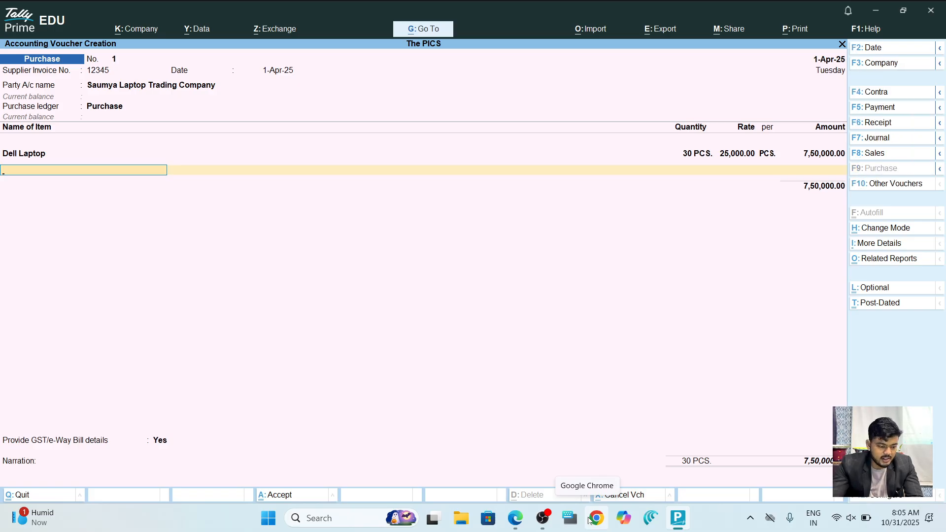
key(alt)
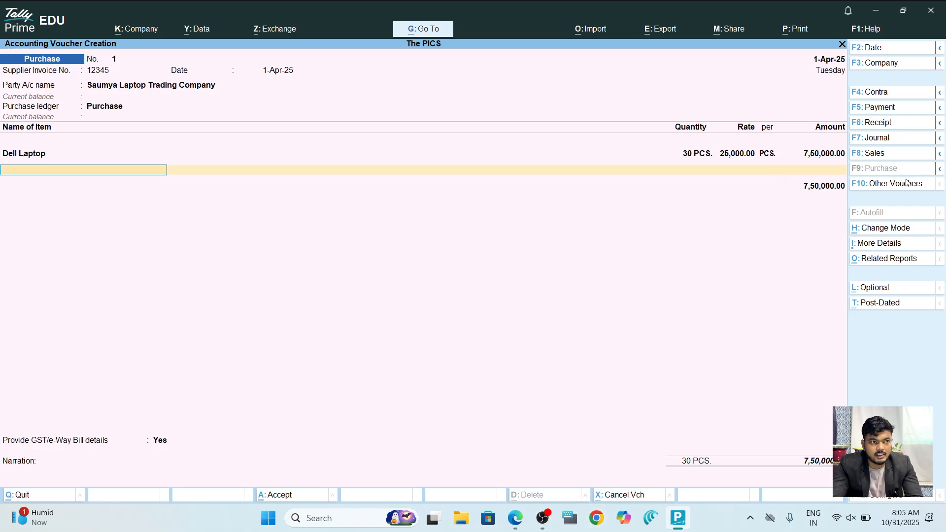
click(907, 183)
Convert to Rejections Out, return 10 Dell Laptops against tracking 123 worth 2,50,000, and save.
key(Down)
key(Down)
key(Down)
key(Down)
key(Down)
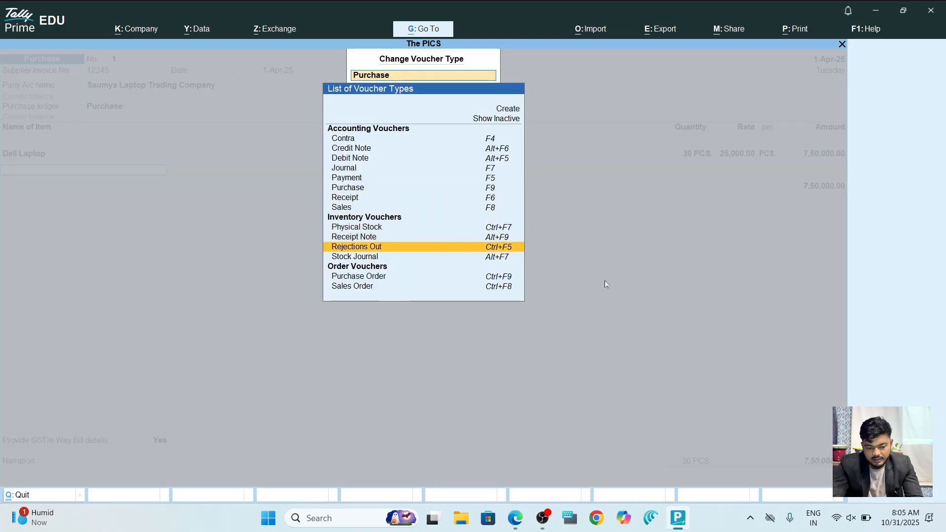
key(Return)
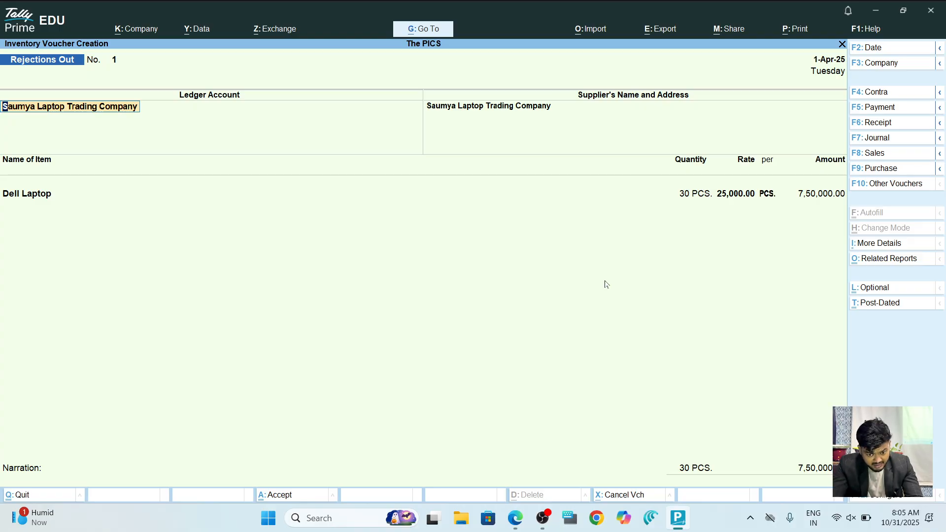
key(Return)
key(Return)
key(Return)
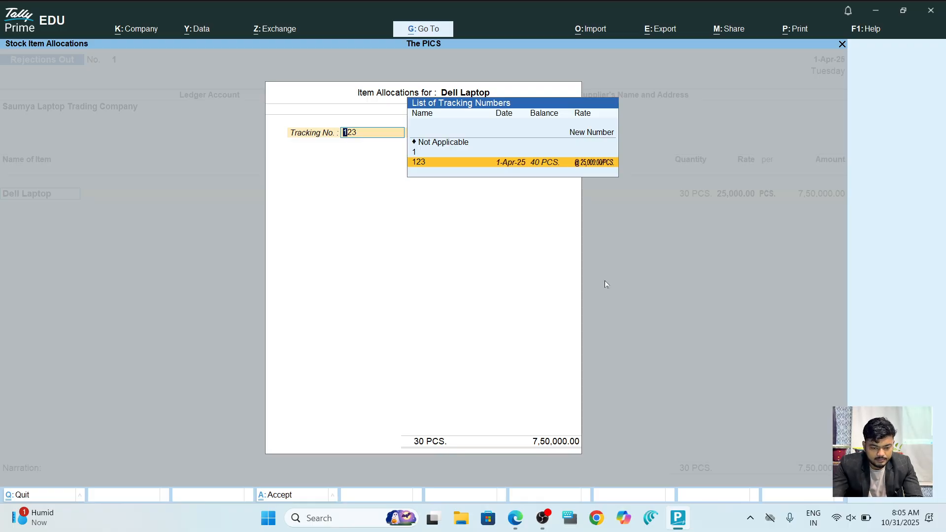
key(Return)
text(10)
key(Return)
key(Return)
key(Return)
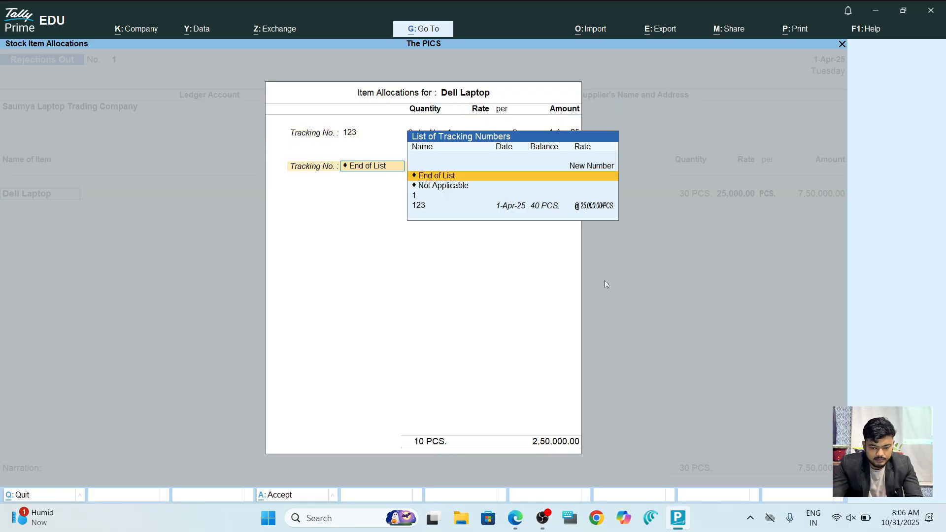
key(Return)
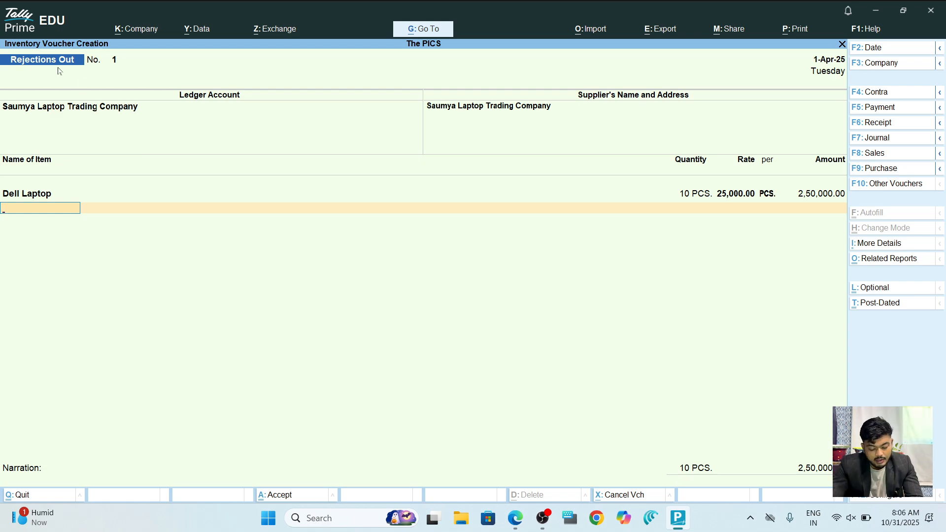
key(ctrl+a)
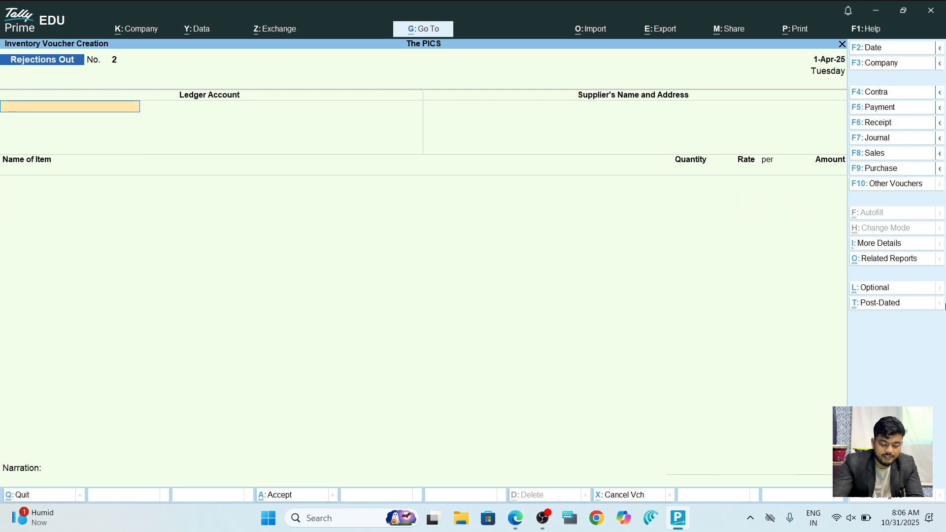
Enter purchase invoice 12345 from Saumya Laptop Trading Company against receipt note 123 with Purchase ledger, and save.
key(F9)
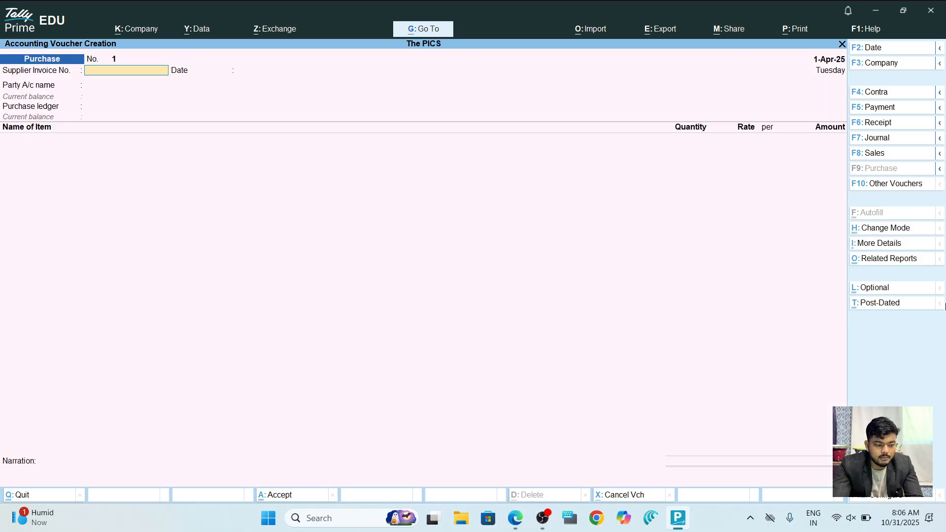
text(12345)
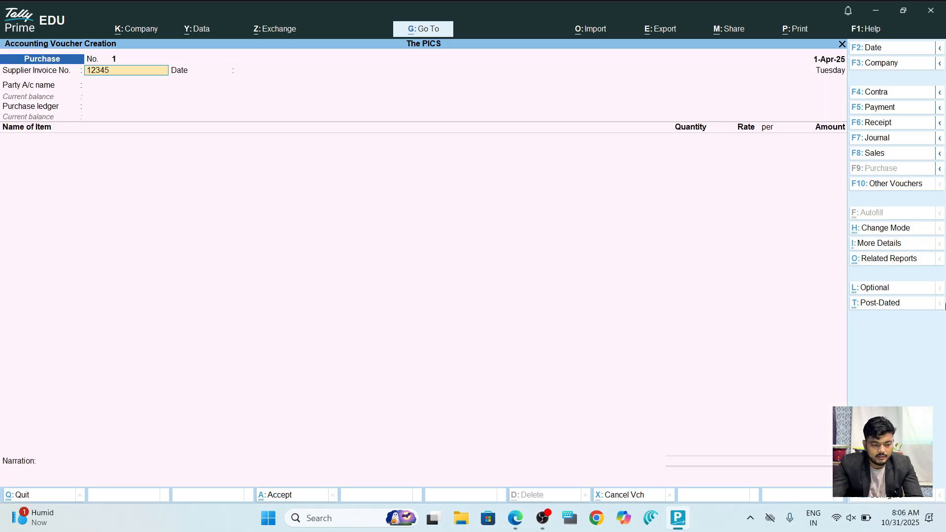
key(Return)
key(Return)
key(Down)
key(Return)
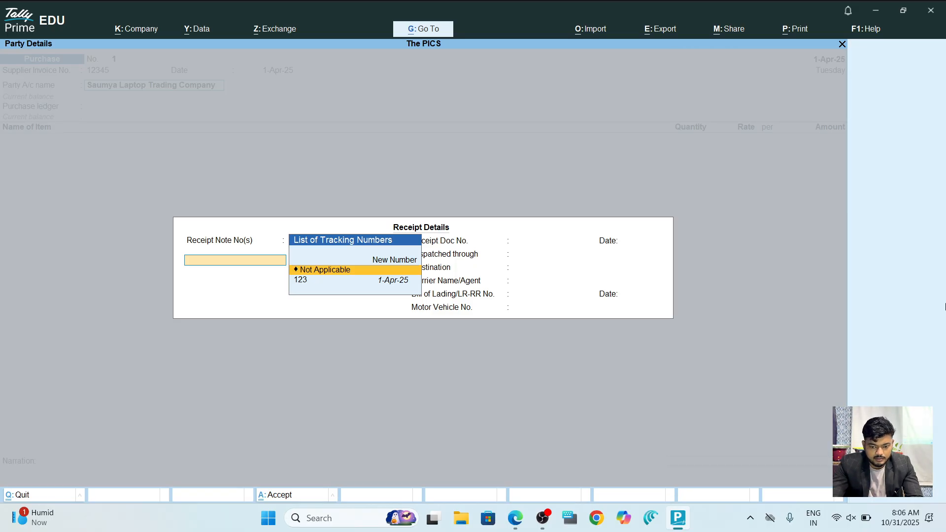
key(Down)
key(Return)
key(Return)
key(Return)
key(Return)
key(Return)
key(Return)
key(Return)
key(Return)
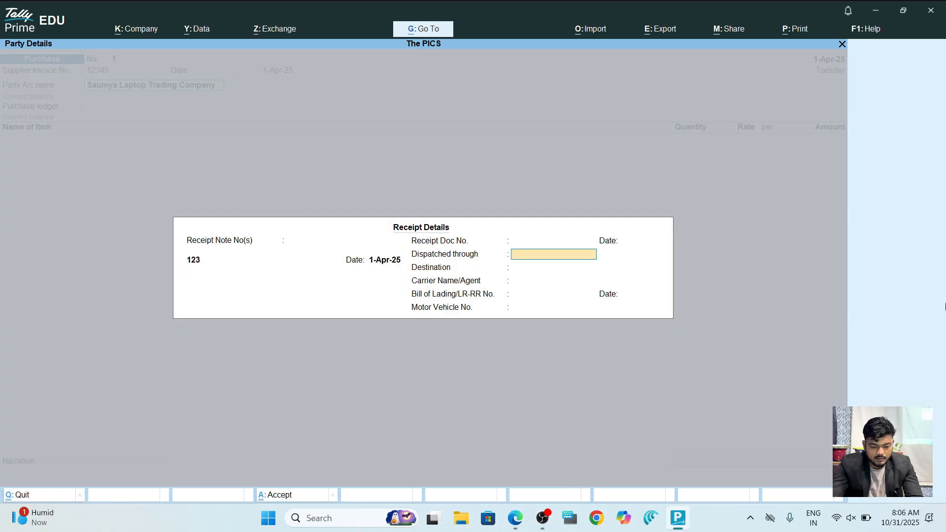
key(Return)
key(Return)
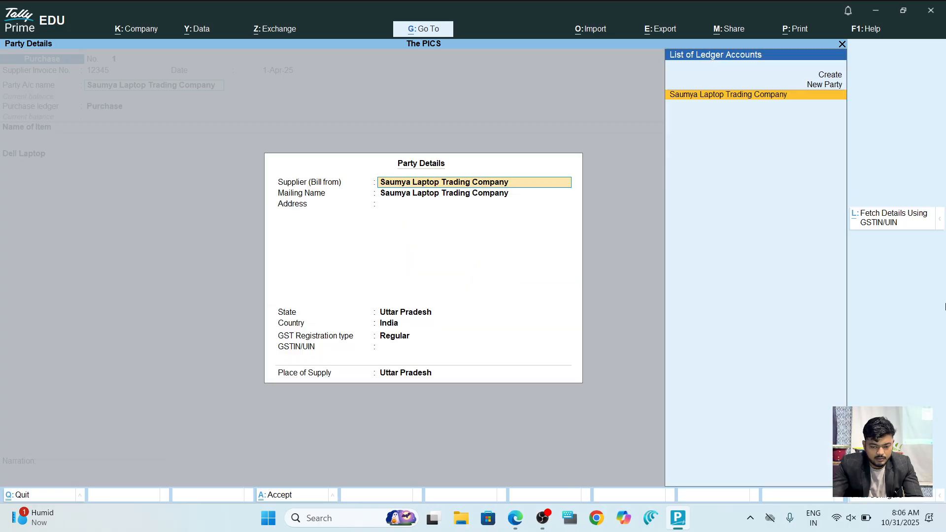
key(Return)
key(Return)
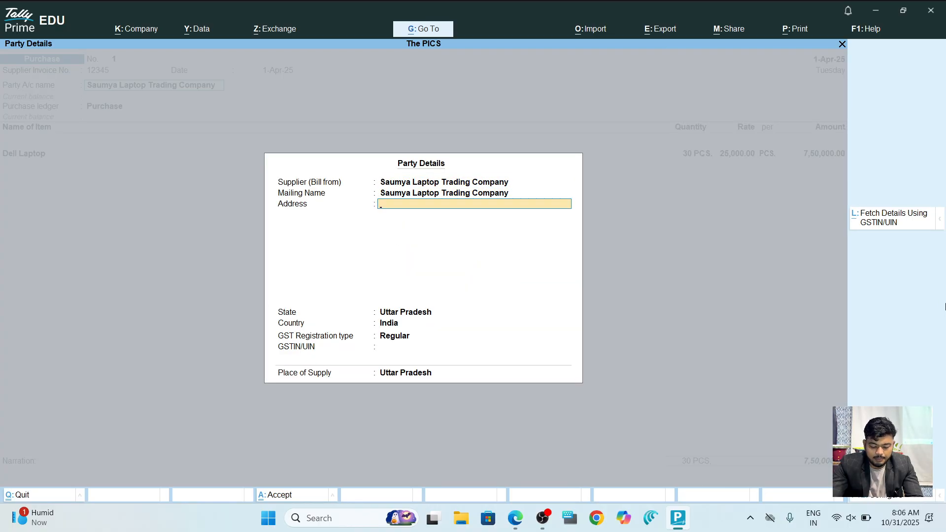
key(ctrl+a)
key(Return)
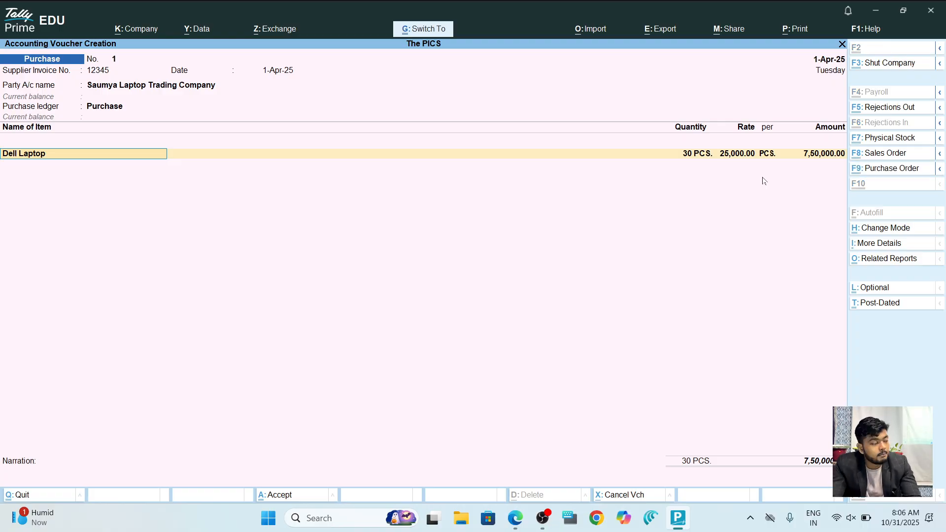
key(ctrl+a)
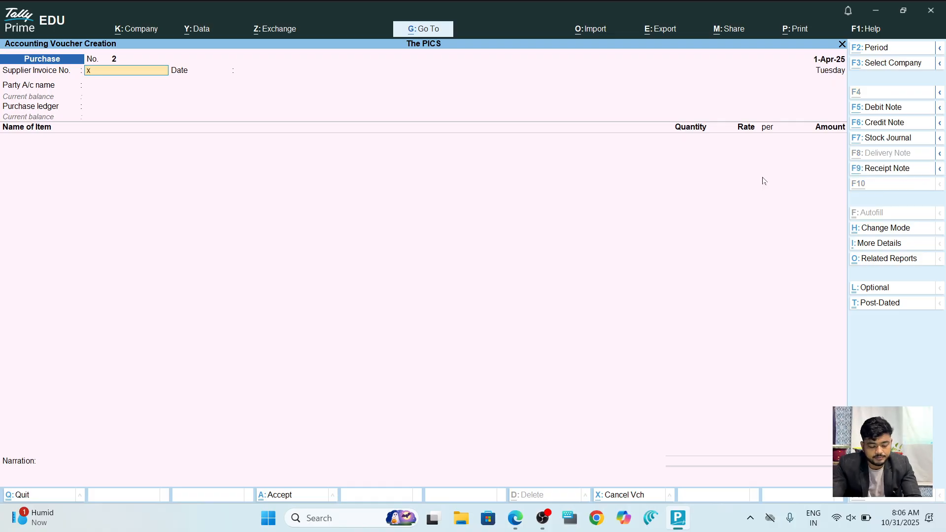
Scroll further through the exercise PDF, then come back to TallyPrime.
key(alt+Tab)
scroll(763, 180, down, 7)
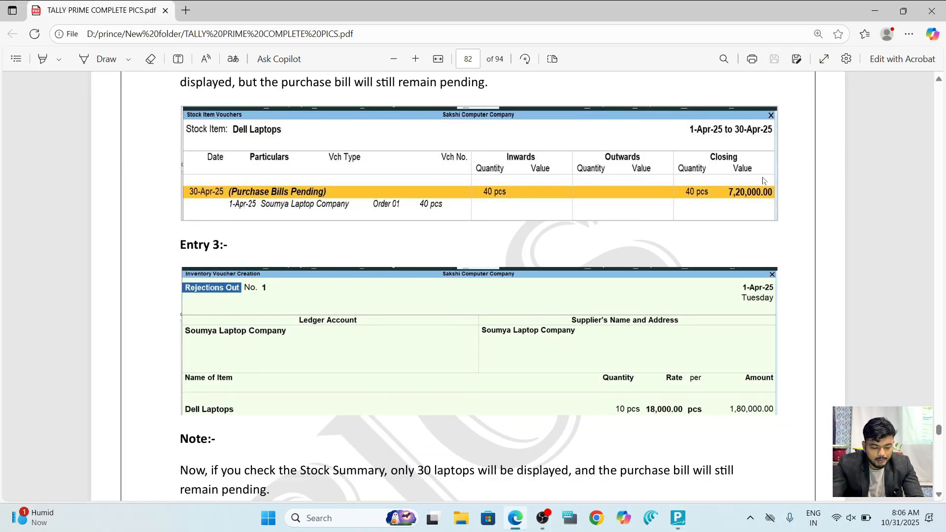
key(alt+Tab)
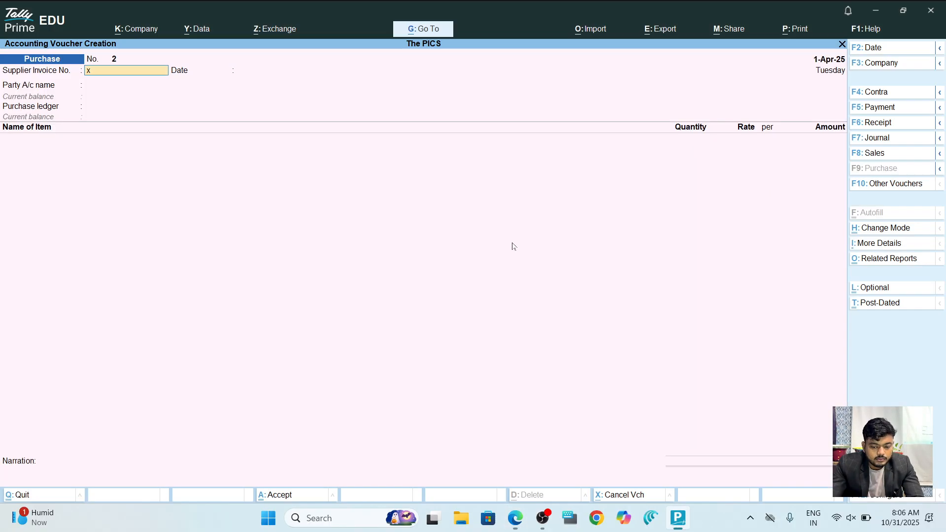
Open the Stock Summary and drill into Laptop, then Dell Laptop, for its monthly 30 PCS, 7,50,000 view.
key(Escape)
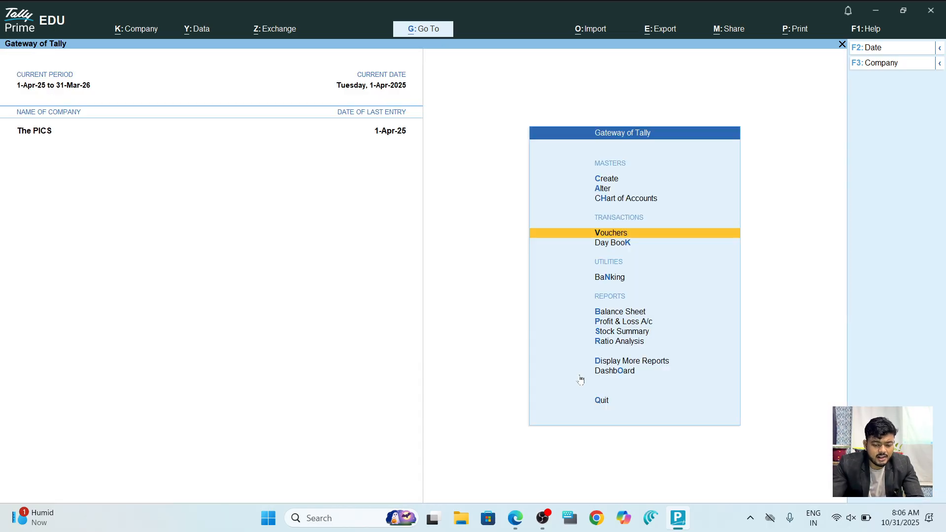
key(Down)
key(Down)
key(Down)
key(Down)
key(Down)
key(Return)
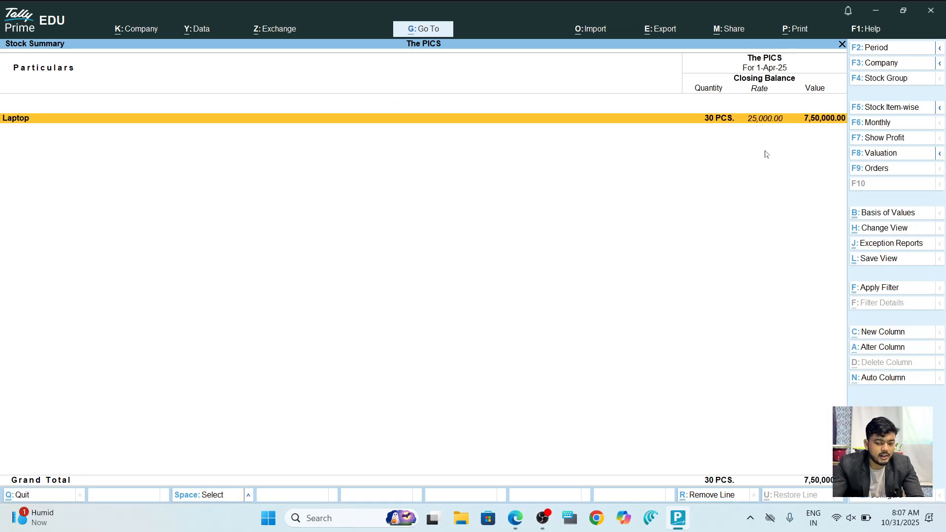
double_click(723, 119)
double_click(724, 128)
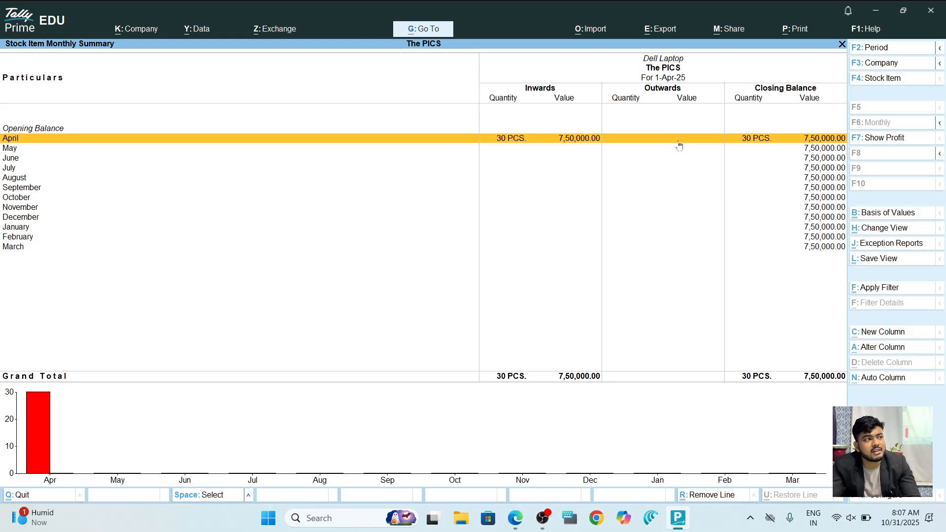
key(alt+Tab)
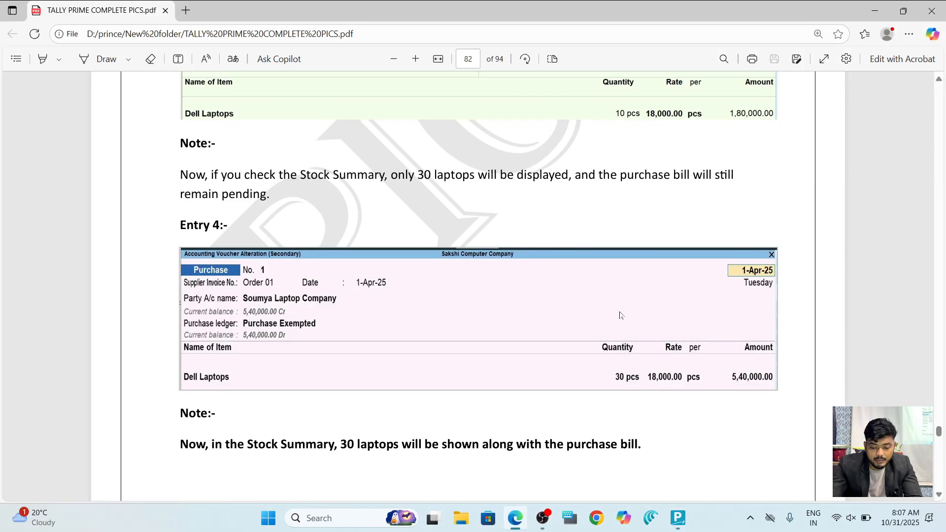
Scroll the guide to page 83's Sales Order Processing, then return Tally to the Gateway.
scroll(621, 316, down, 5)
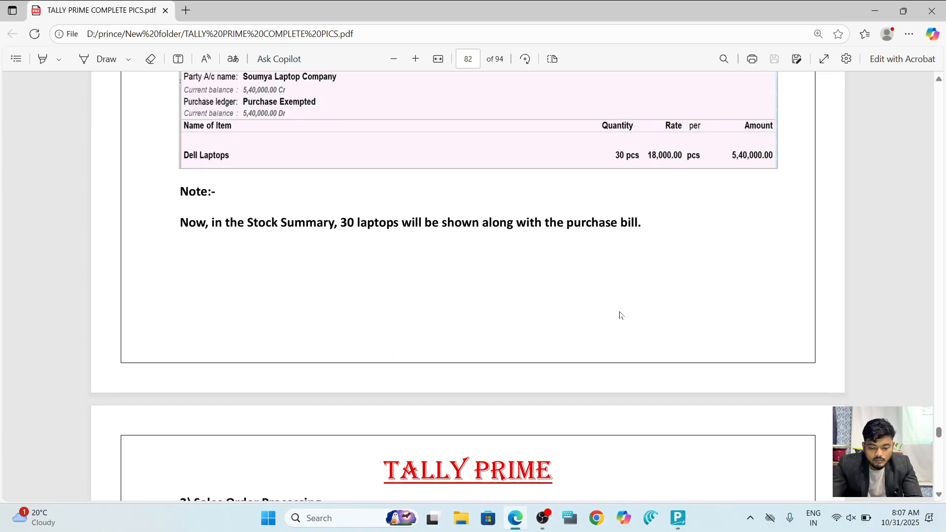
scroll(620, 316, down, 7)
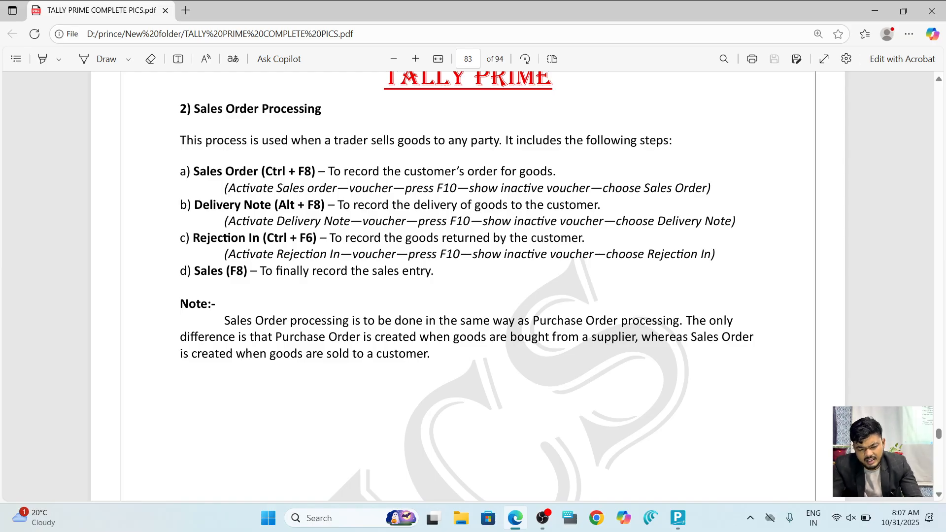
key(alt+Tab)
key(Escape)
key(Escape)
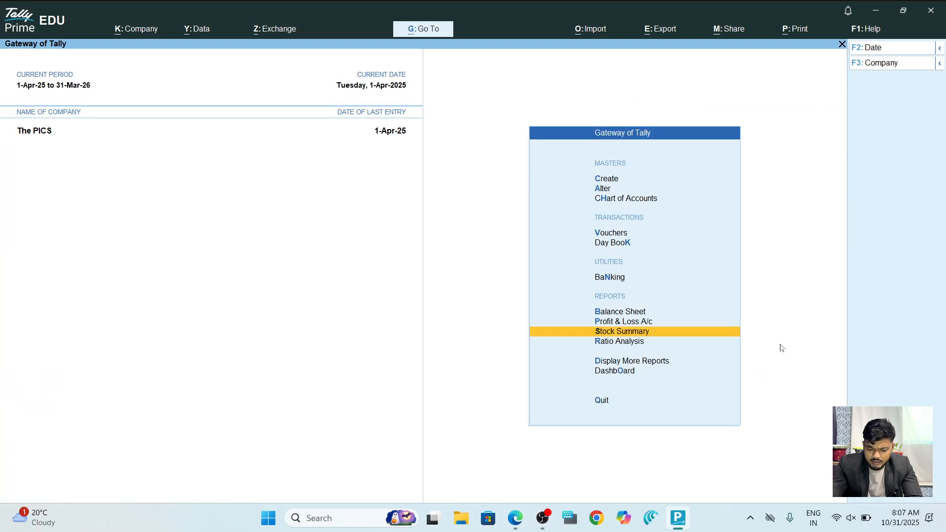
Enter Vouchers from the Gateway and switch to Sales Order voucher No. 1 with Ctrl+F8.
key(Up)
key(Up)
key(Up)
key(Up)
key(Up)
key(Return)
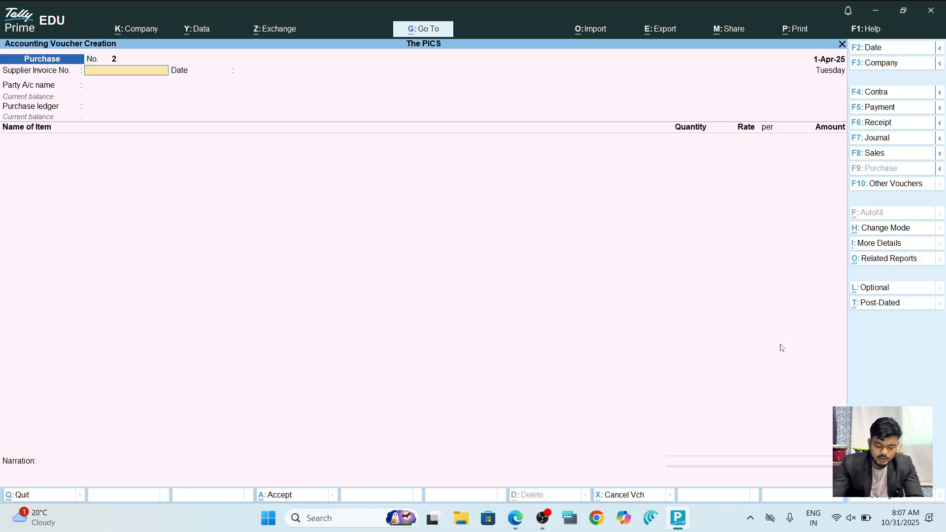
key(ctrl)
key(ctrl+F8)
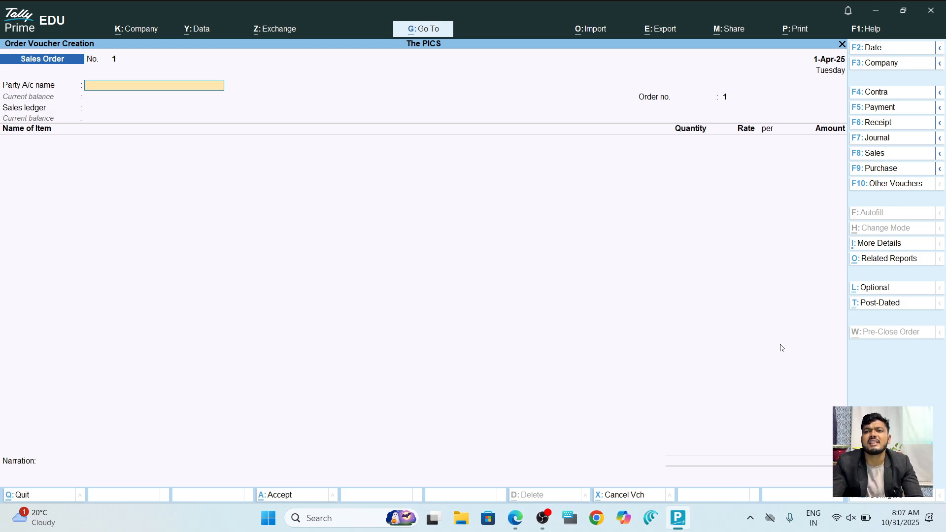
key(alt+Tab)
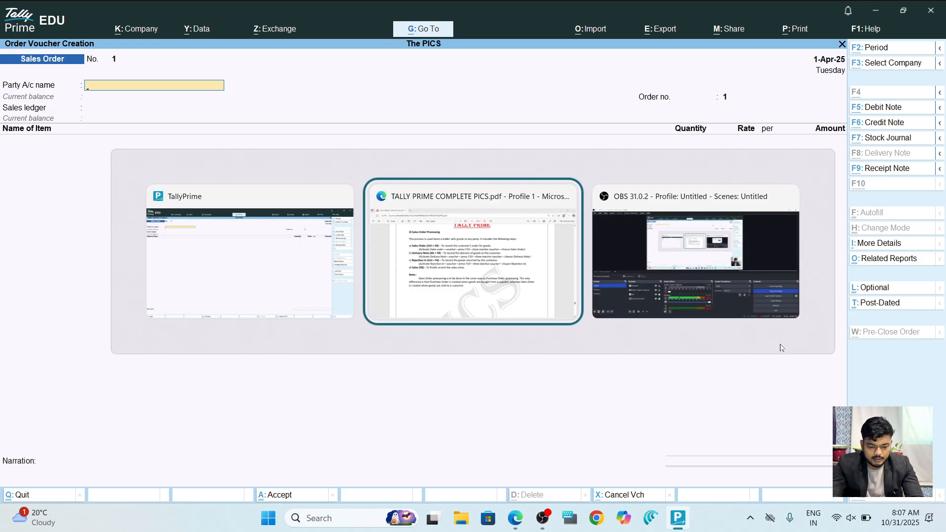
key(alt+Tab)
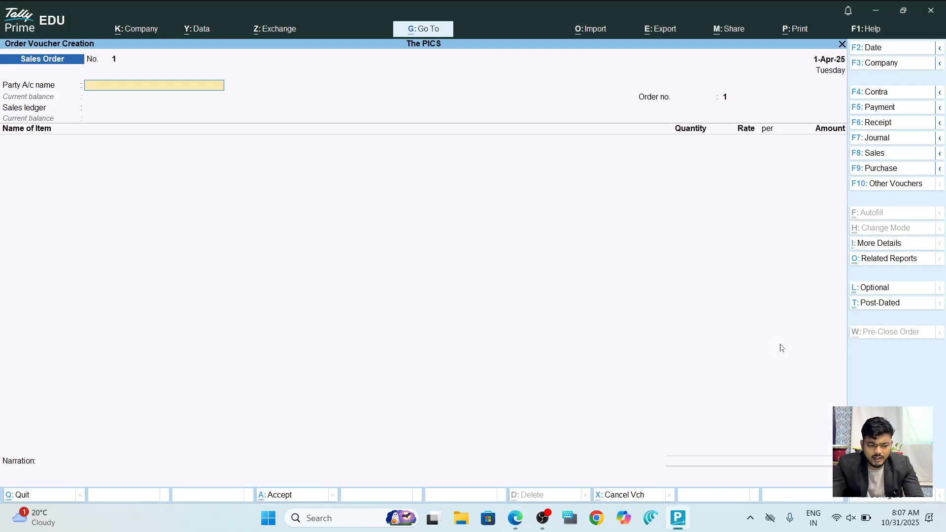
Create a new party ledger with the customer's name, grouped under Sundry Debtors.
key(alt+c)
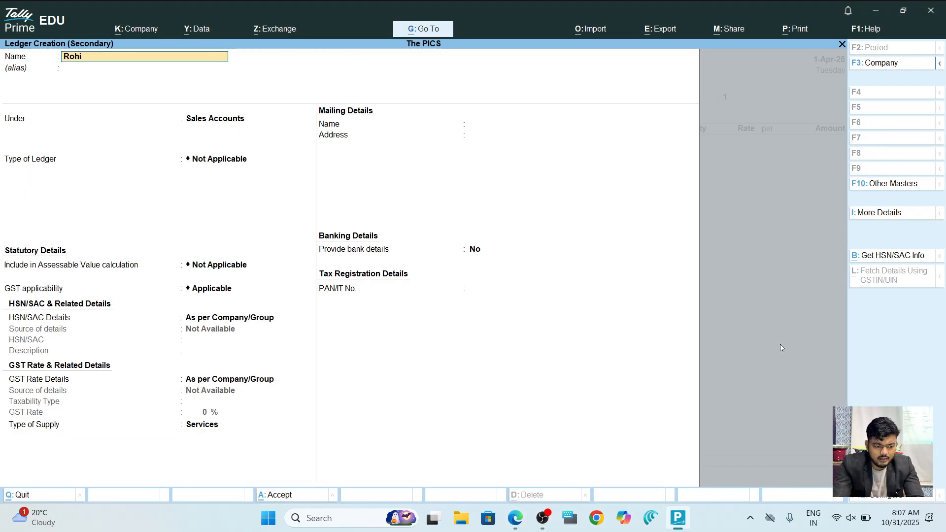
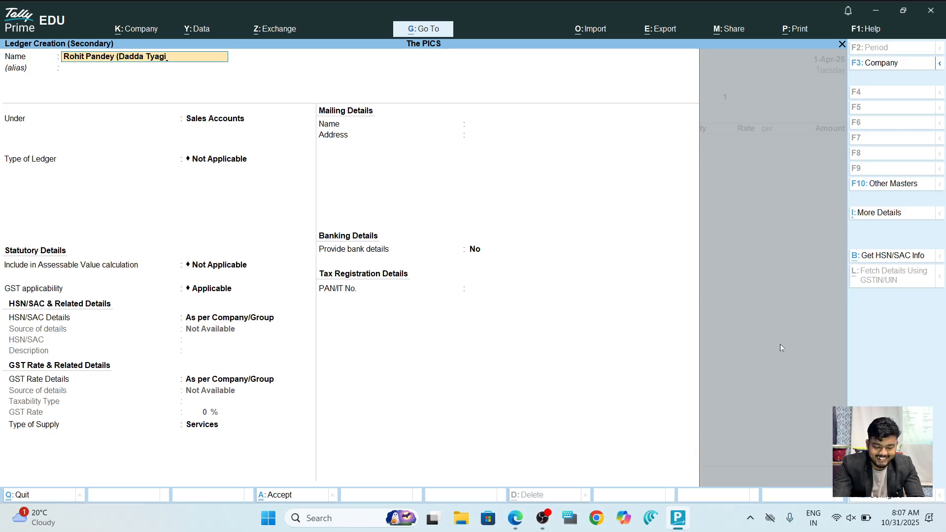
key(Return)
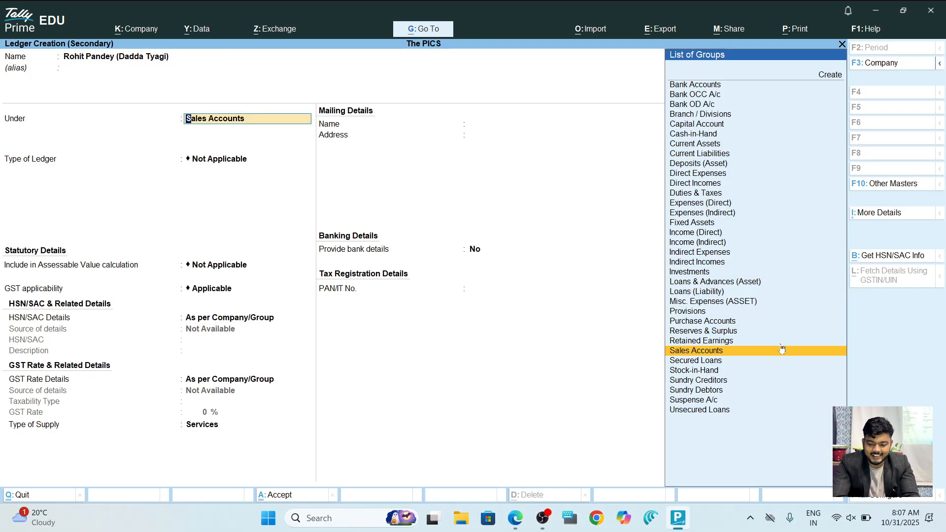
text(Sund)
key(Down)
key(Return)
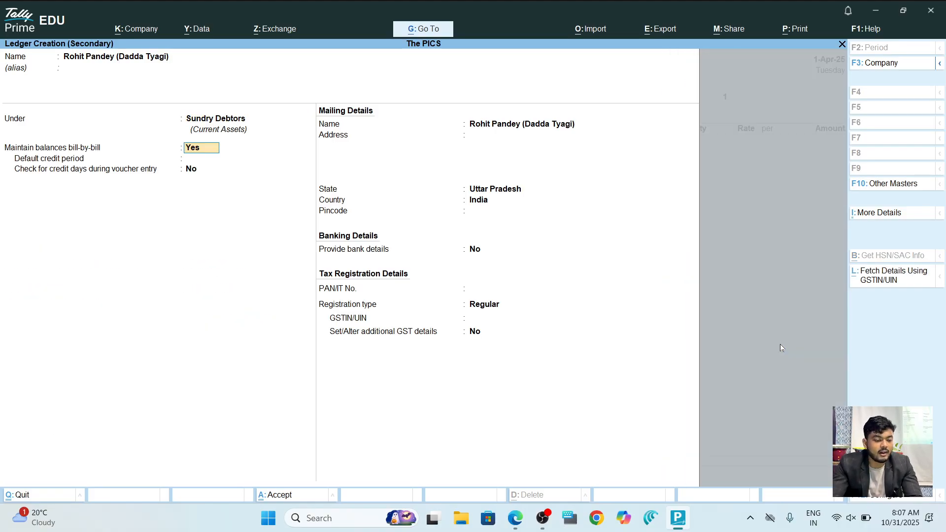
Keep bill-by-bill on, give a 30-day credit period with credit-days check Yes, and save.
key(Return)
text(30)
key(Return)
text(y)
key(Return)
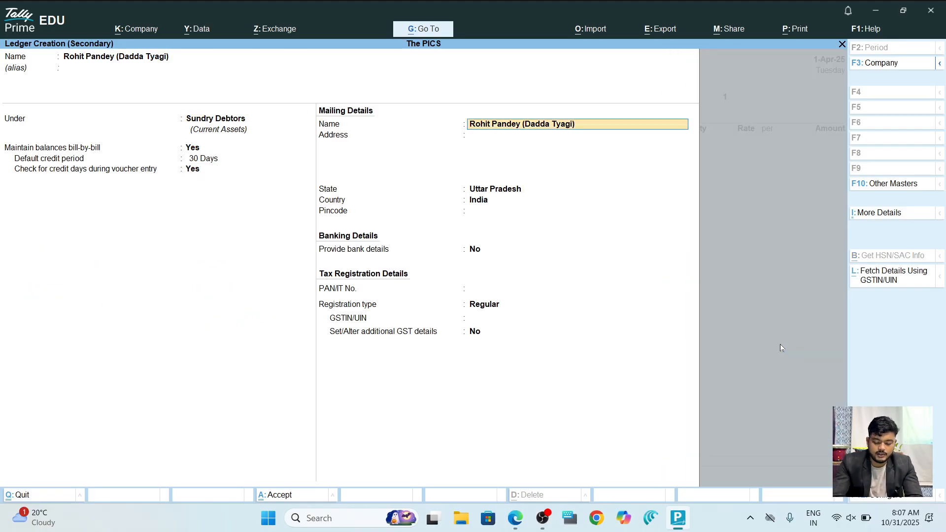
key(ctrl+a)
key(Return)
key(Return)
key(Return)
key(Return)
key(Return)
key(Return)
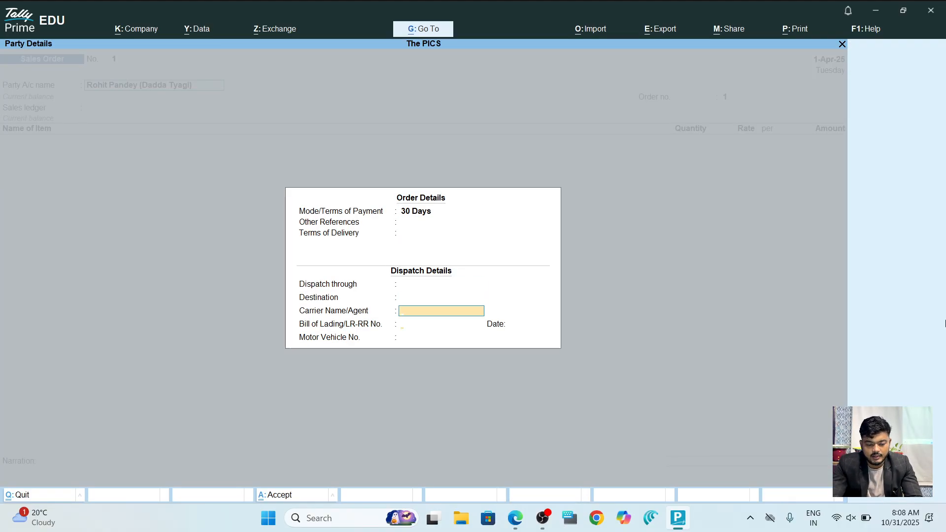
key(Return)
key(Return)
Pass Order and Party Details, set the ledger to Sales, and pick Dell Laptop as the item.
key(Return)
key(Return)
key(Return)
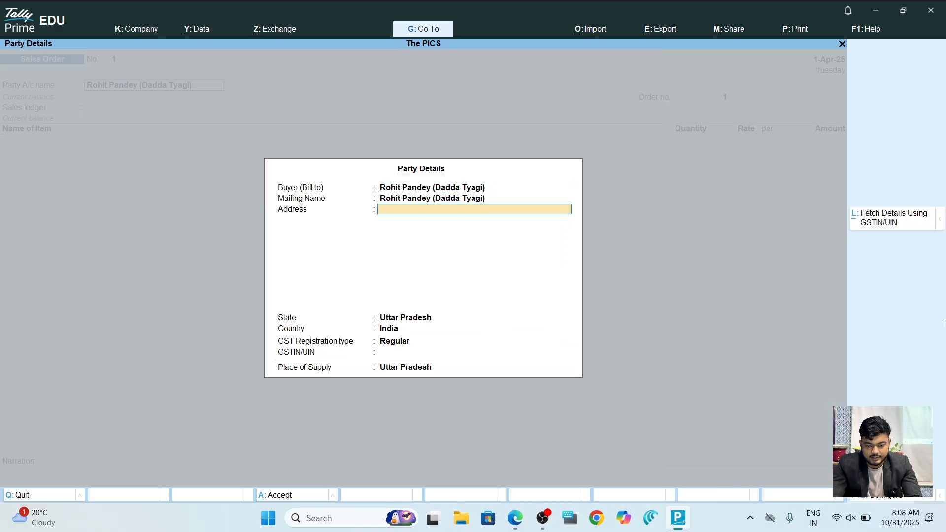
key(Return)
key(Return)
key(Return)
key(Return)
key(Return)
key(Return)
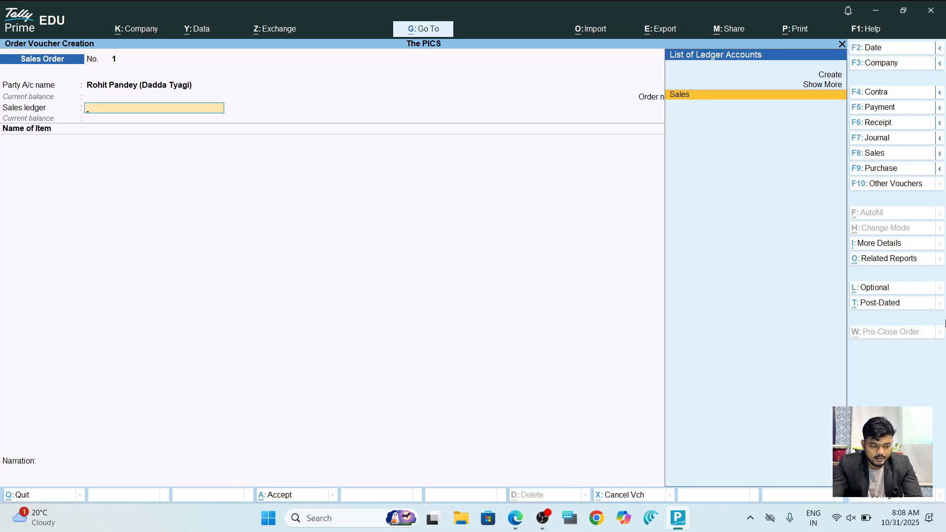
key(Return)
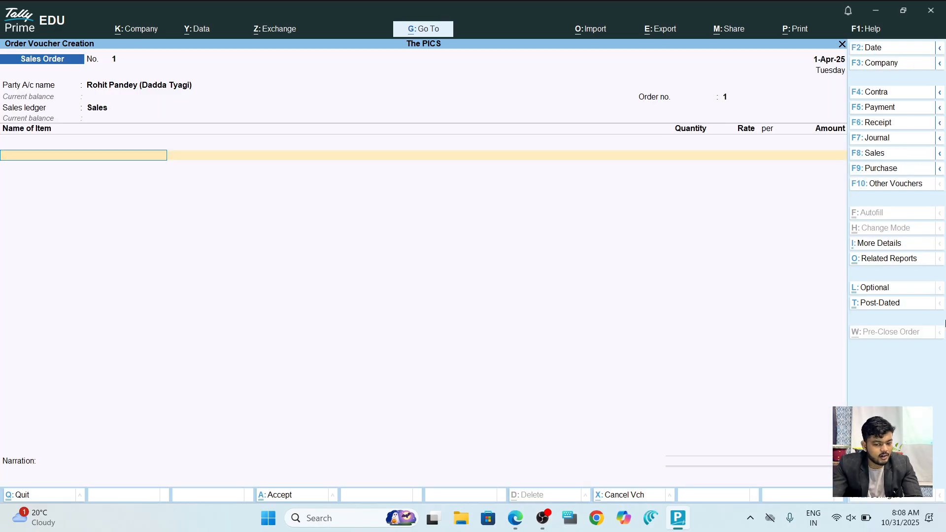
key(Down)
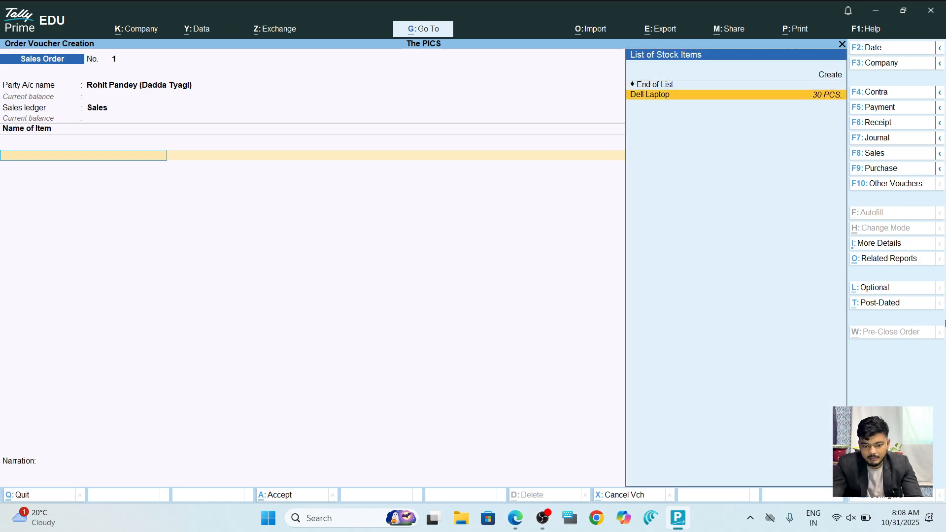
key(Return)
key(Return)
key(alt+Tab)
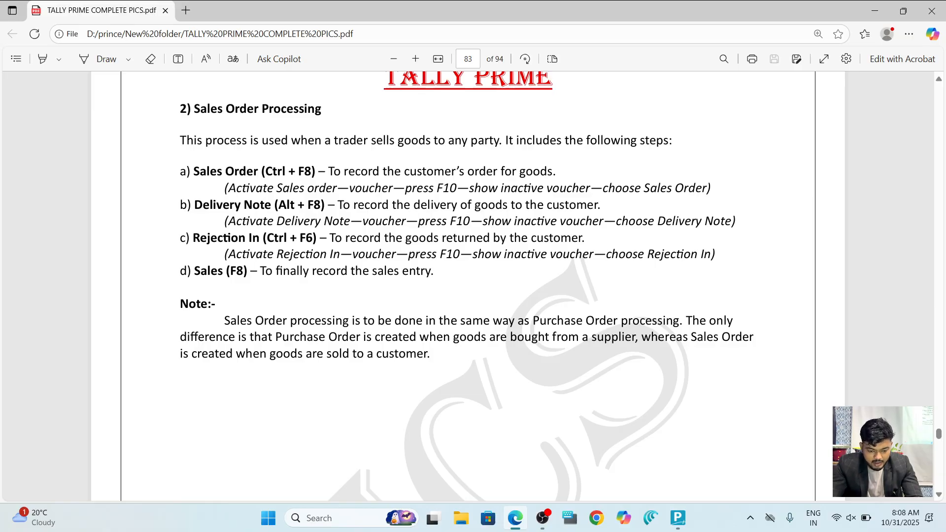
scroll(468, 285, down, 10)
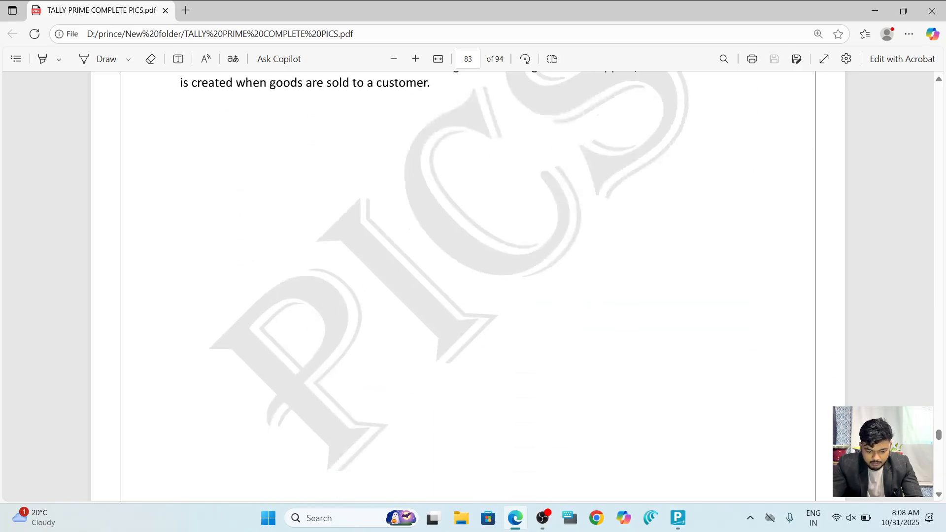
scroll(468, 286, down, 5)
scroll(468, 286, up, 10)
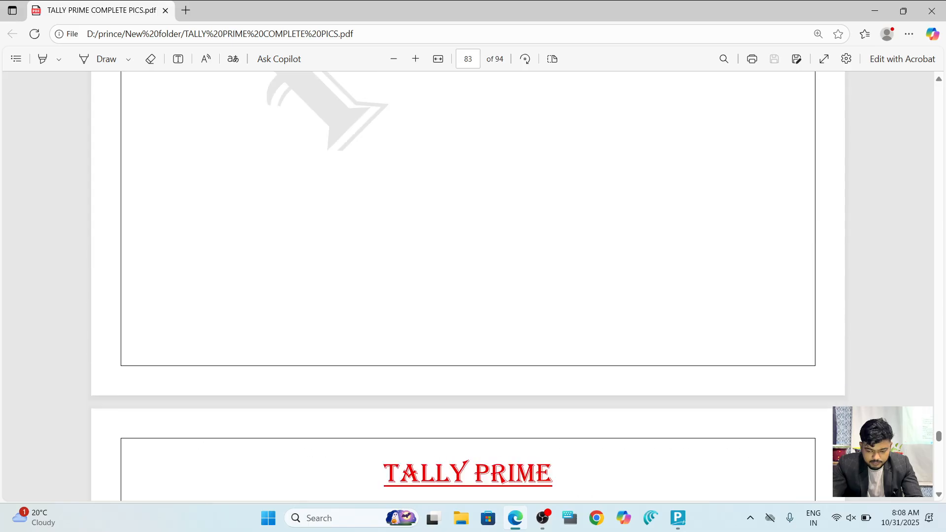
scroll(468, 286, up, 6)
Enter 20 PCS of Dell Laptop at 32,000 (6,40,000) and save Sales Order No. 1.
key(alt+Tab)
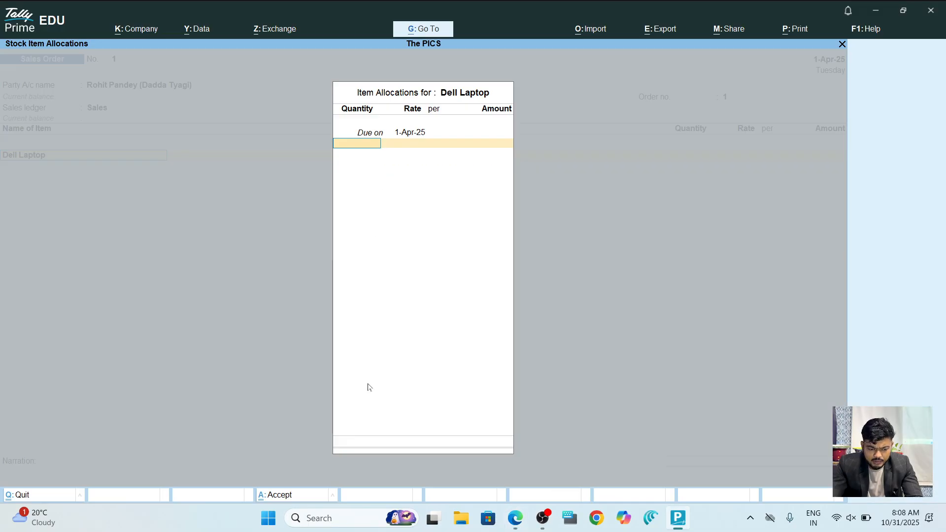
text(10)
key(Return)
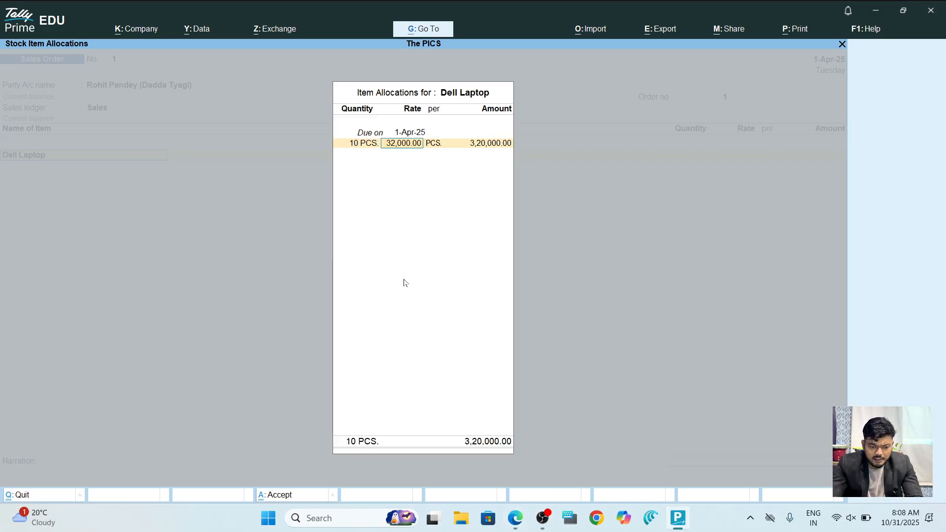
key(BackSpace)
text(20)
key(Return)
key(Return)
key(Return)
key(Return)
key(Return)
key(Return)
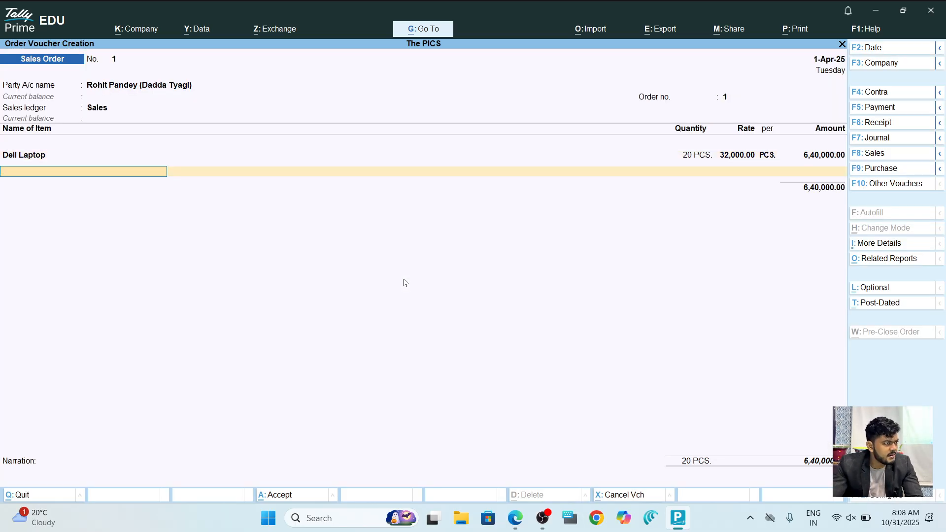
key(ctrl)
key(ctrl+a)
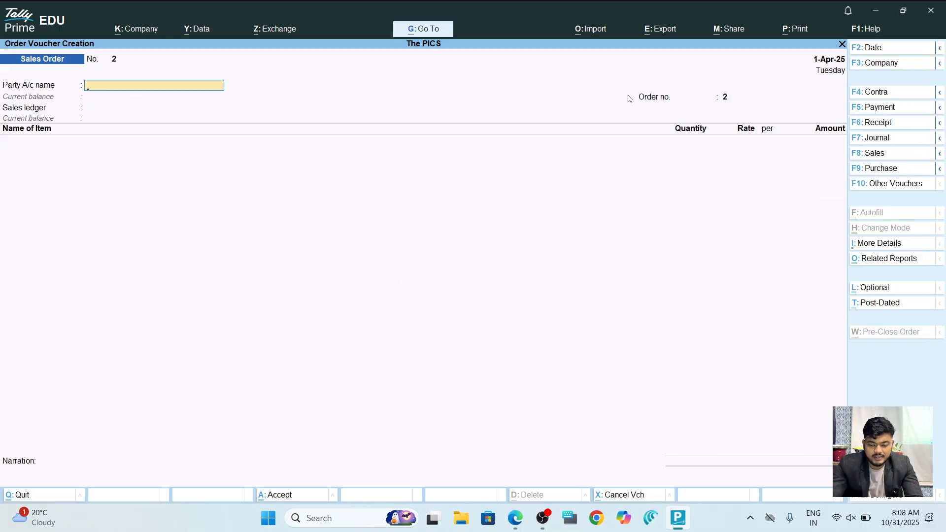
Open Other Vouchers and browse the voucher type list looking for Delivery Note.
click(890, 185)
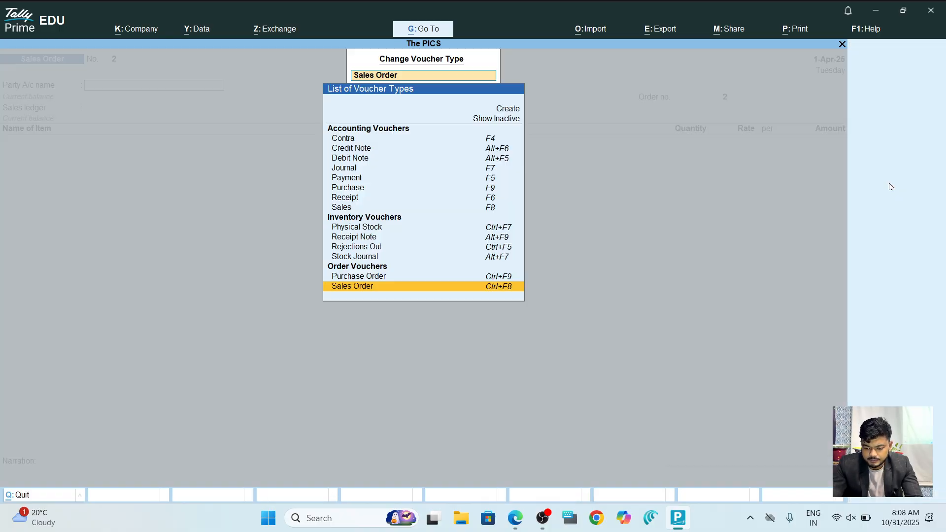
key(Up)
key(Up)
key(Up)
key(Up)
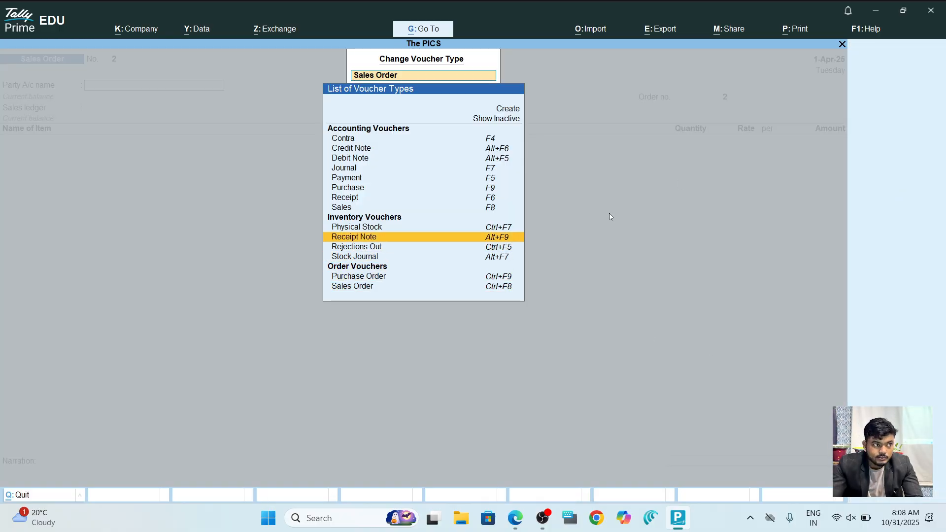
key(Up)
key(Down)
key(Down)
key(Down)
key(Down)
key(Up)
key(Up)
key(Down)
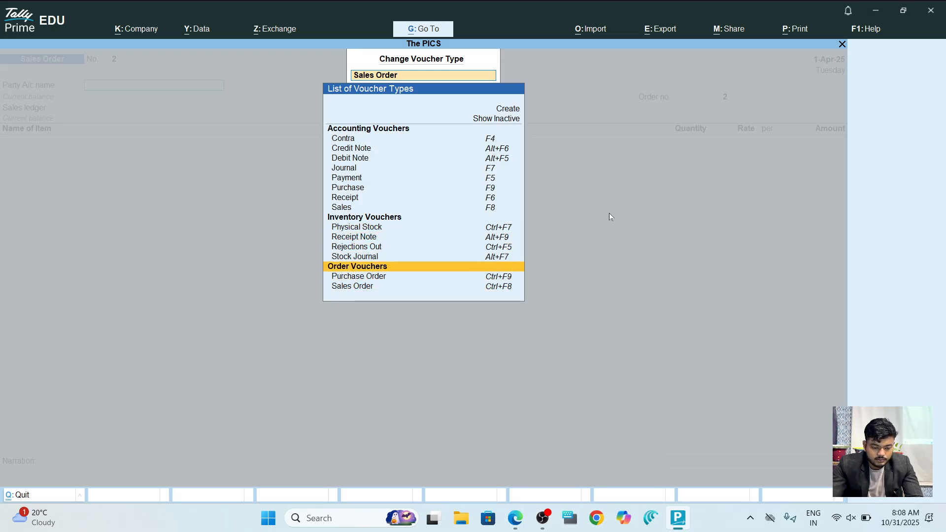
key(Up)
key(Up)
key(Up)
key(Up)
key(Up)
key(Up)
key(Up)
key(Down)
key(Down)
key(Down)
key(Down)
key(Down)
key(Down)
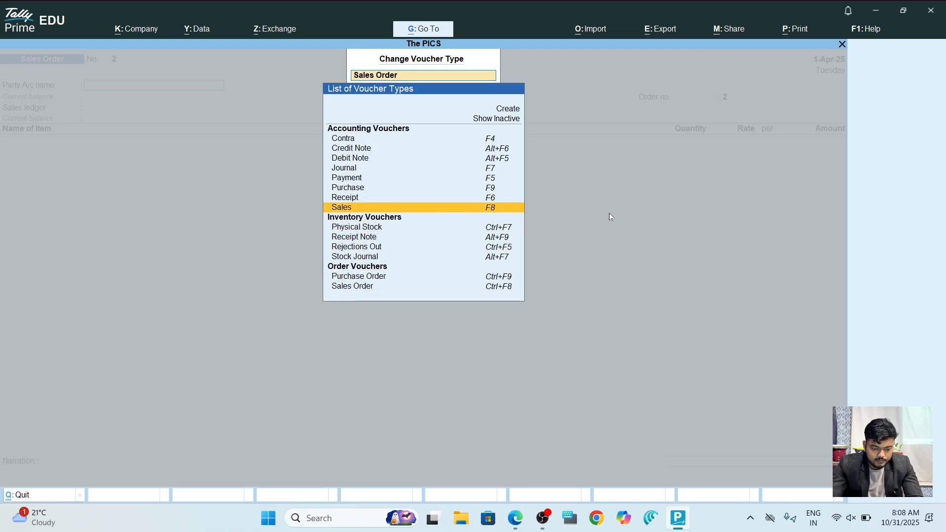
key(Up)
key(Up)
key(Up)
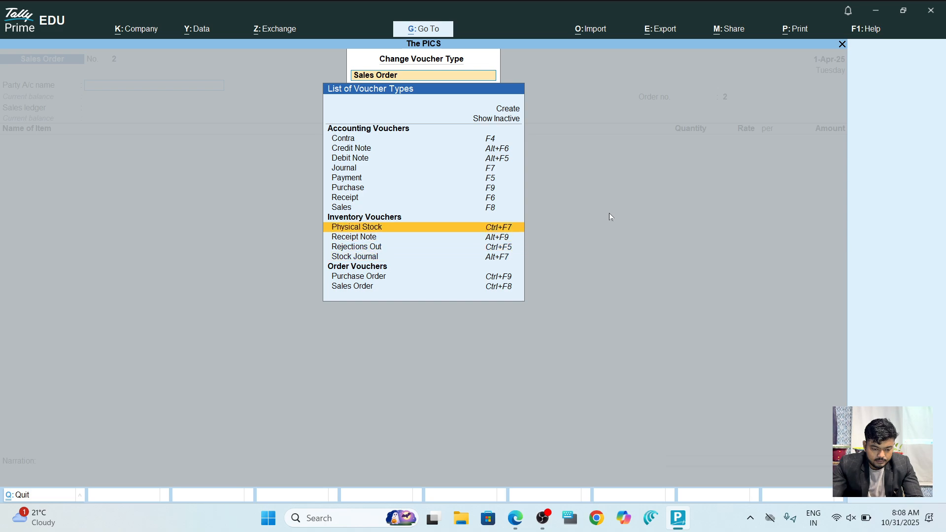
key(Up)
key(Up)
key(Up)
key(Down)
key(Down)
key(Down)
key(Down)
key(Down)
key(Down)
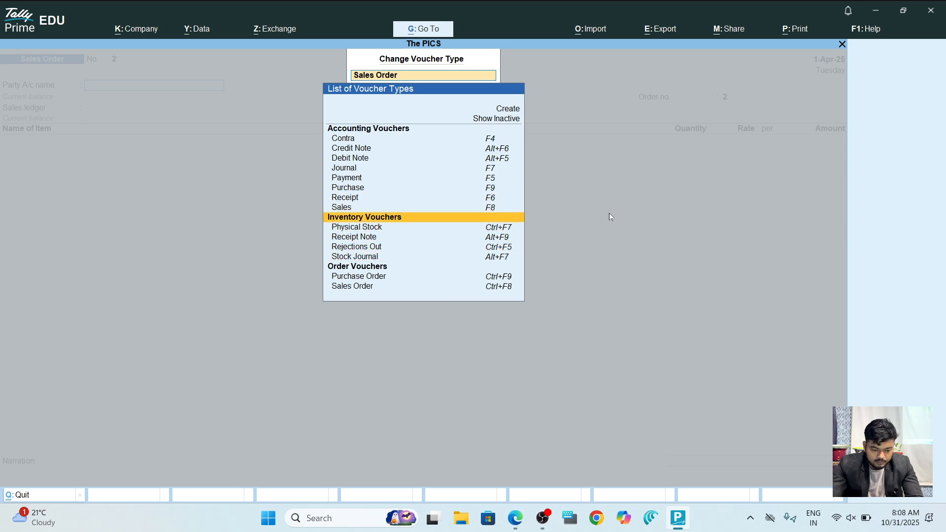
Show the inactive voucher types and choose Delivery Note.
key(alt+Tab)
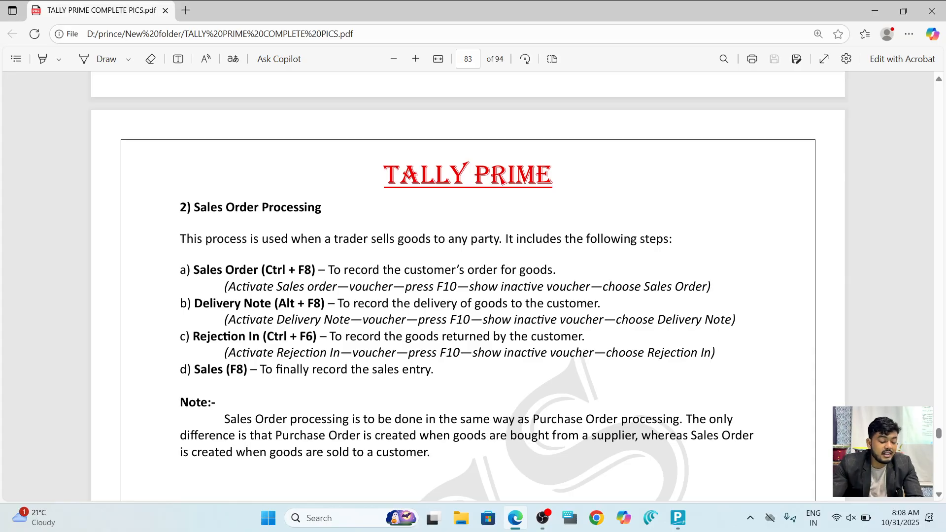
key(alt+Tab)
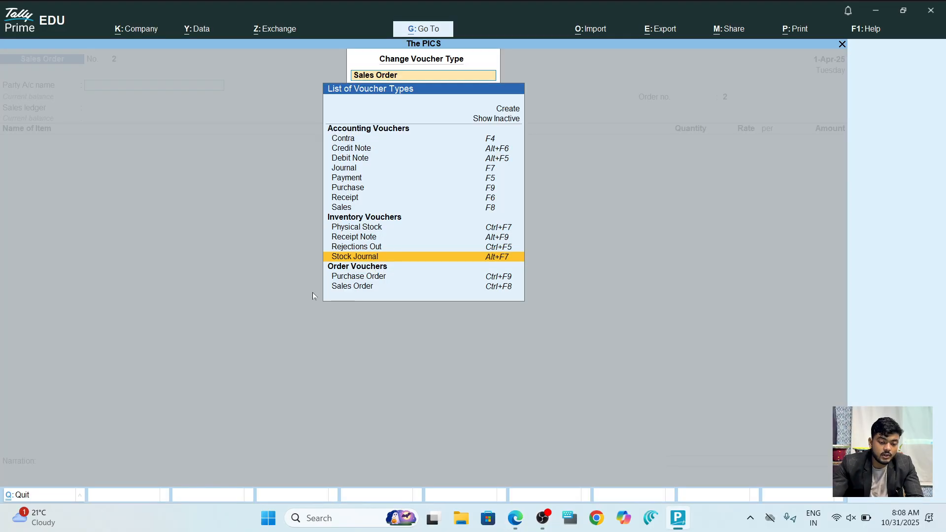
key(Up)
key(Up)
key(Up)
key(Up)
key(Up)
key(Up)
key(Up)
key(Up)
key(Up)
key(Up)
key(Up)
key(Up)
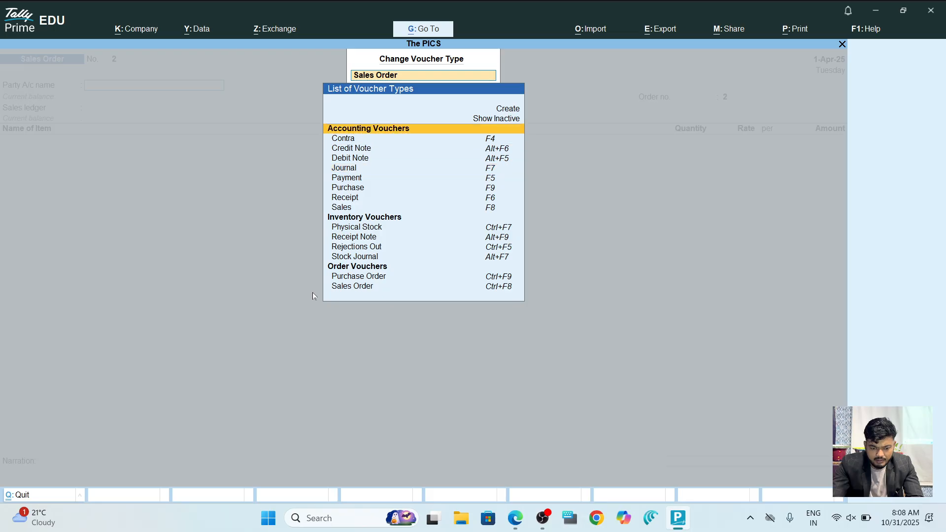
key(Return)
key(Down)
key(Down)
key(Down)
key(Down)
key(Down)
key(Down)
key(Down)
key(Down)
key(Down)
key(Down)
key(Down)
key(Down)
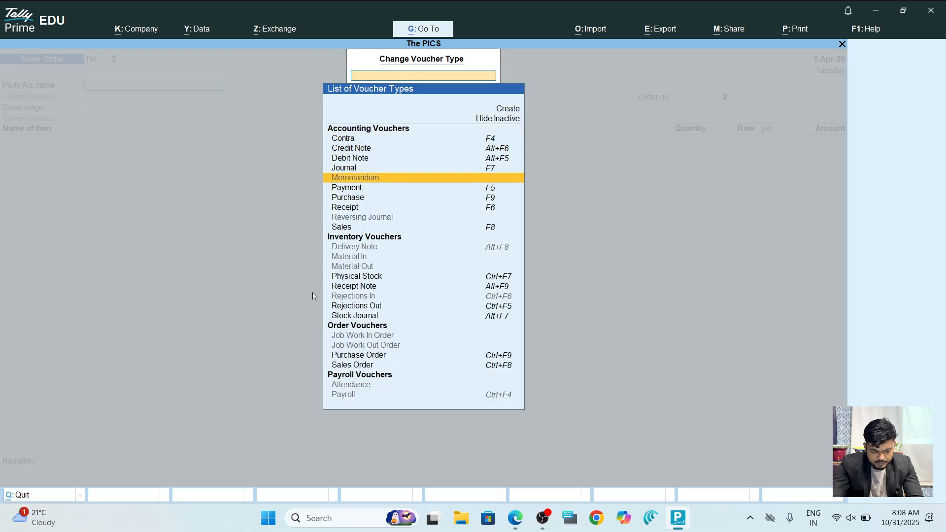
key(Return)
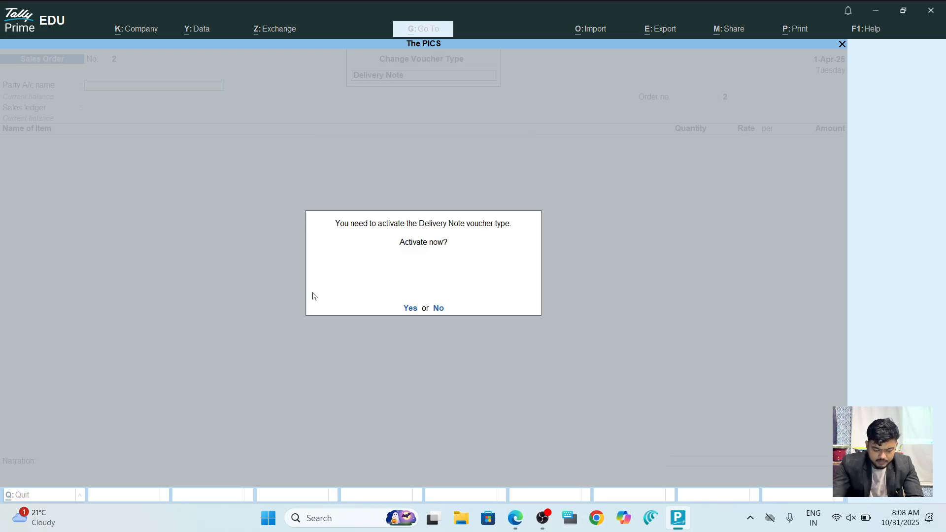
Activate Delivery Note, select the customer, link Sales Order 1, and accept the Sales ledger.
key(y)
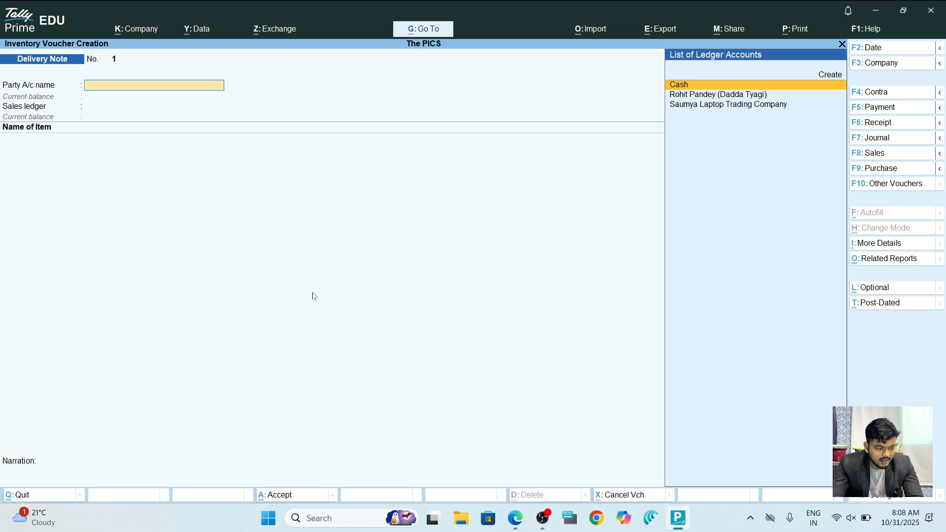
key(Down)
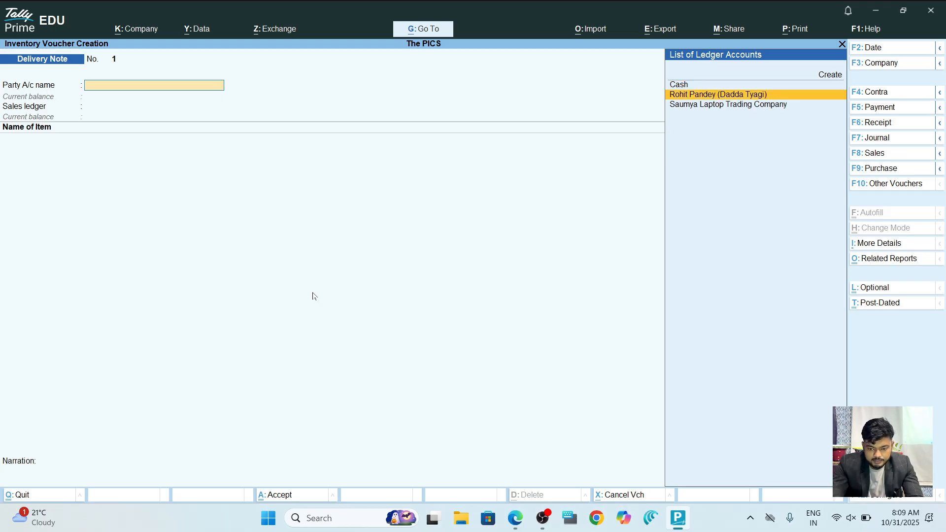
key(Return)
key(Down)
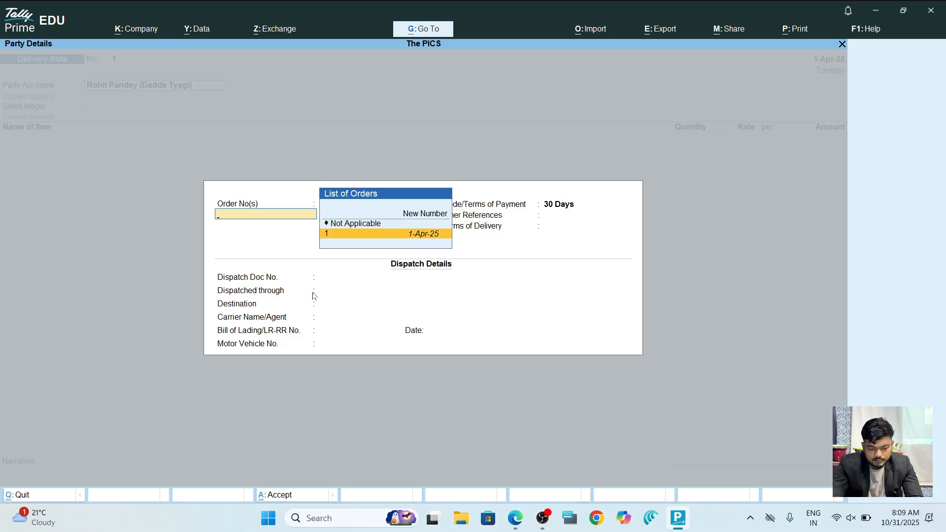
key(Return)
key(Return)
key(Return)
key(Return)
key(Return)
key(Return)
key(Return)
key(Return)
key(Return)
key(Return)
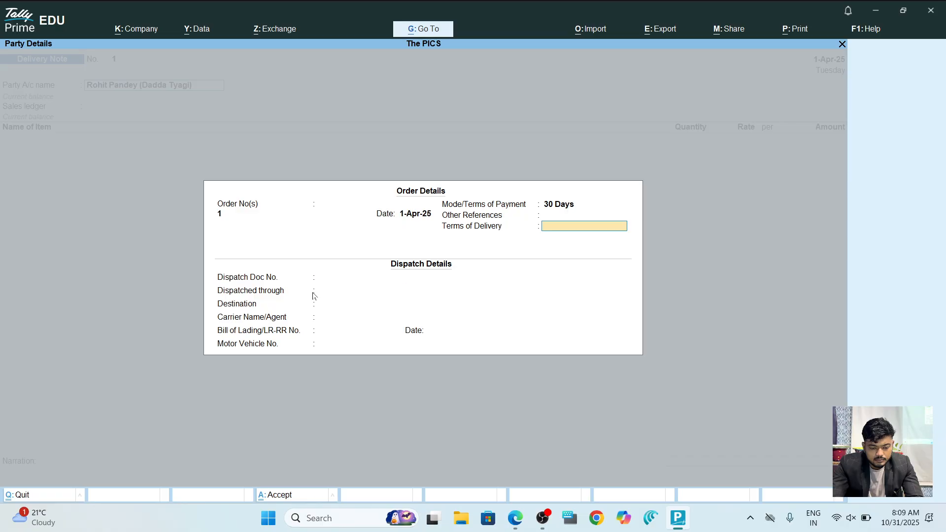
key(Return)
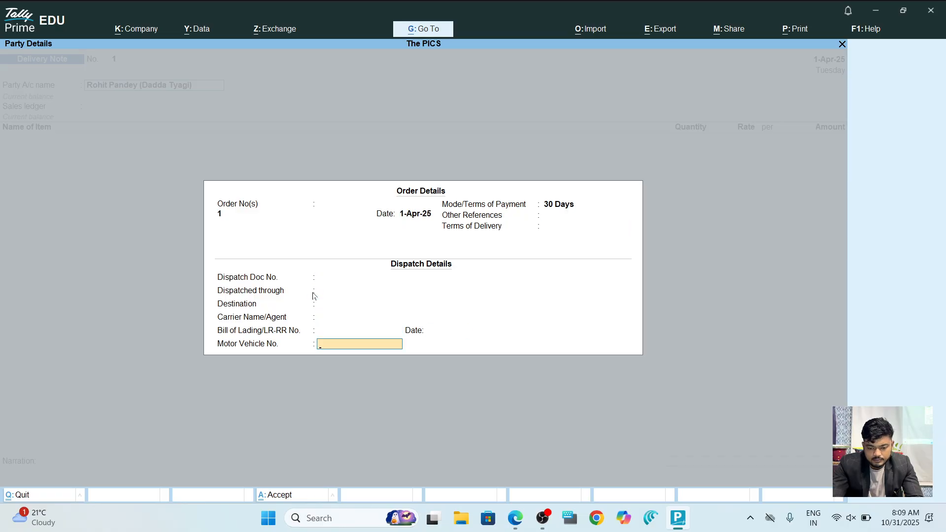
key(Return)
key(Return)
key(Return)
key(Return)
key(Return)
key(Return)
key(Return)
key(Return)
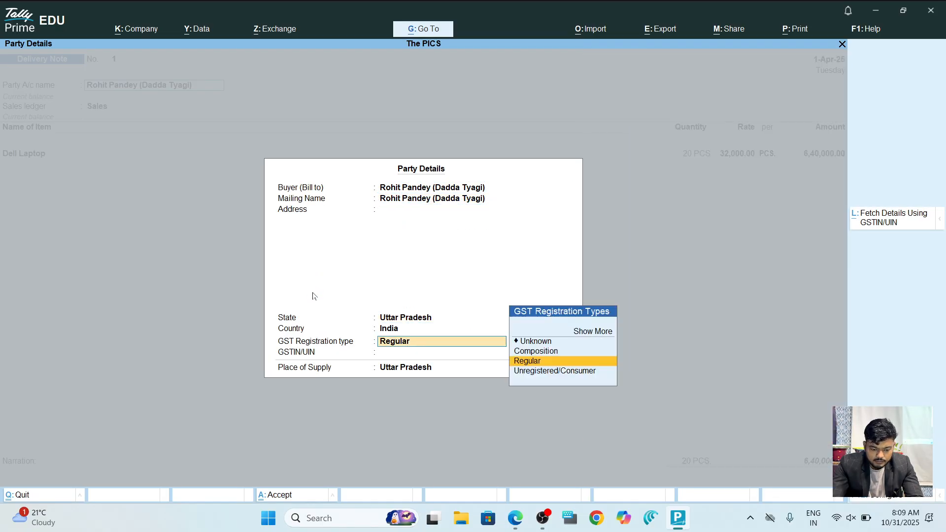
key(Return)
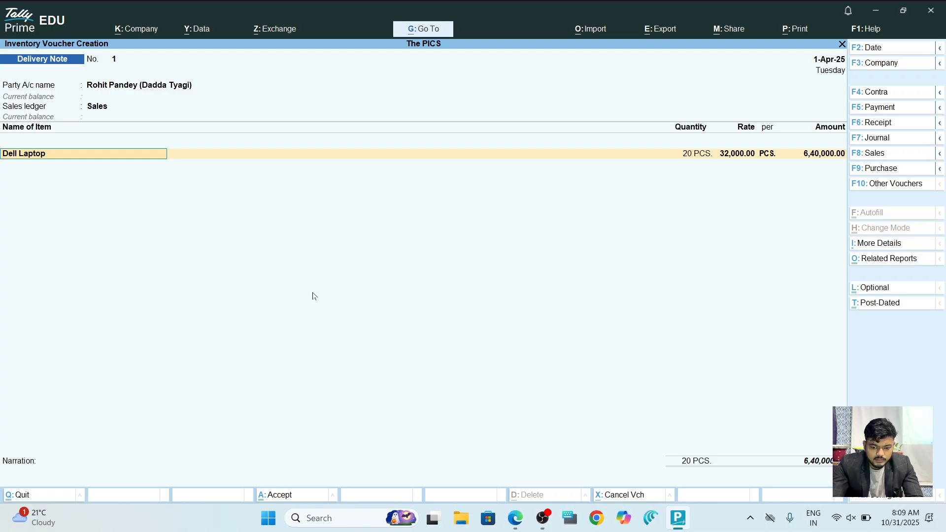
Deliver 15 PCS of Dell Laptop against tracking no. 1 (4,80,000) and save without e-Way Bill.
key(Return)
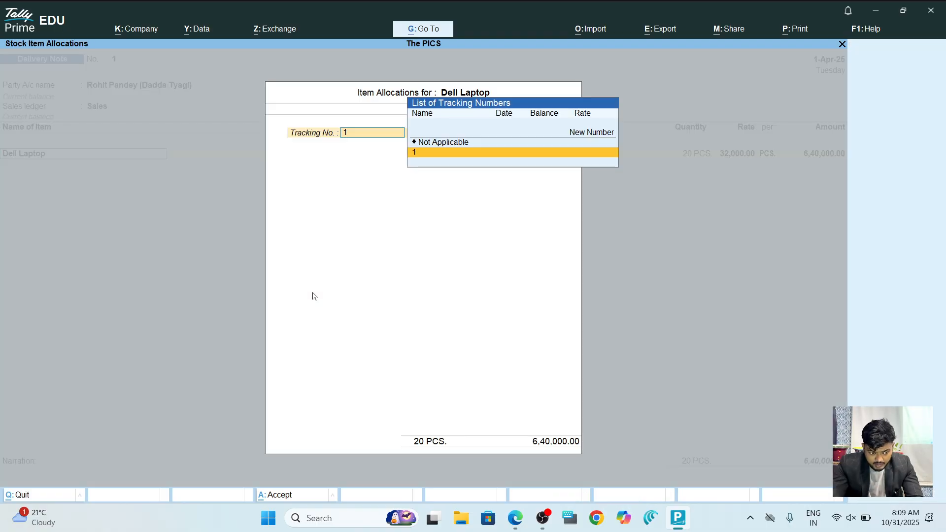
key(Return)
key(Return)
text(15)
key(Return)
key(Return)
key(Return)
key(Return)
key(Return)
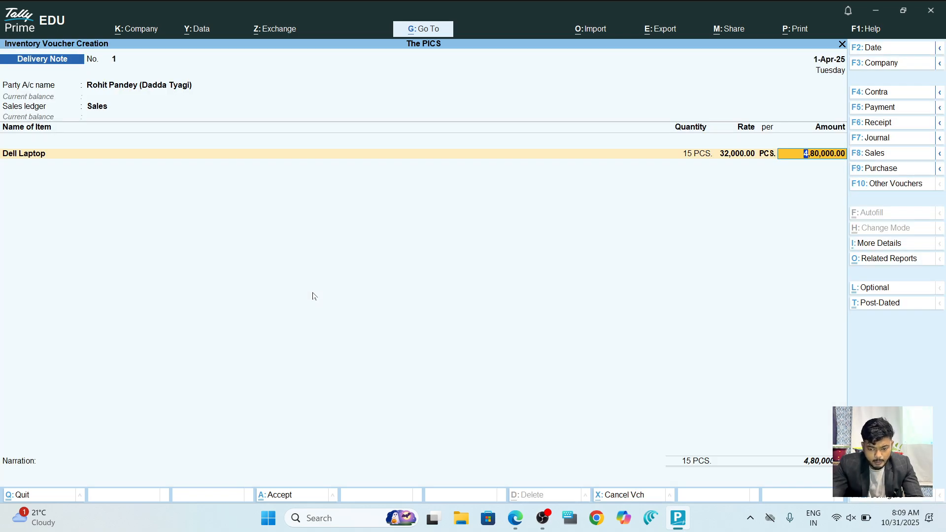
key(Return)
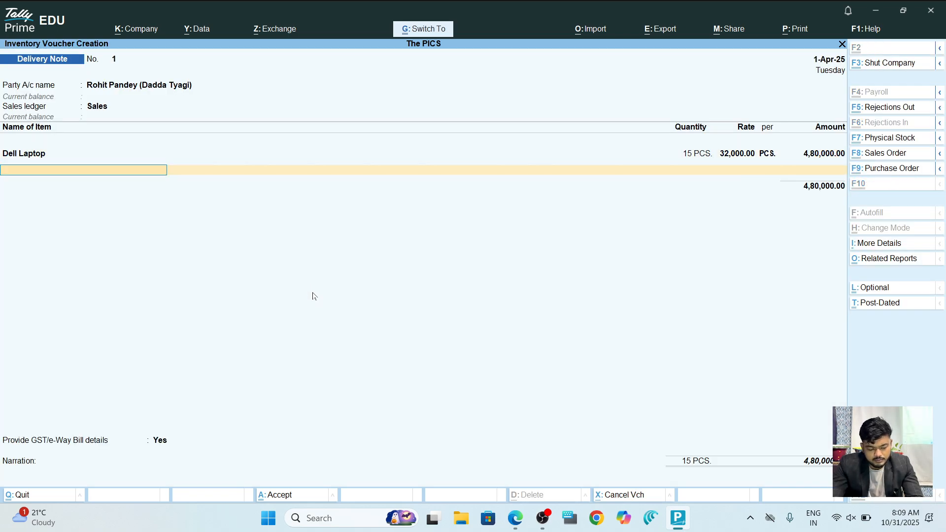
key(ctrl+a)
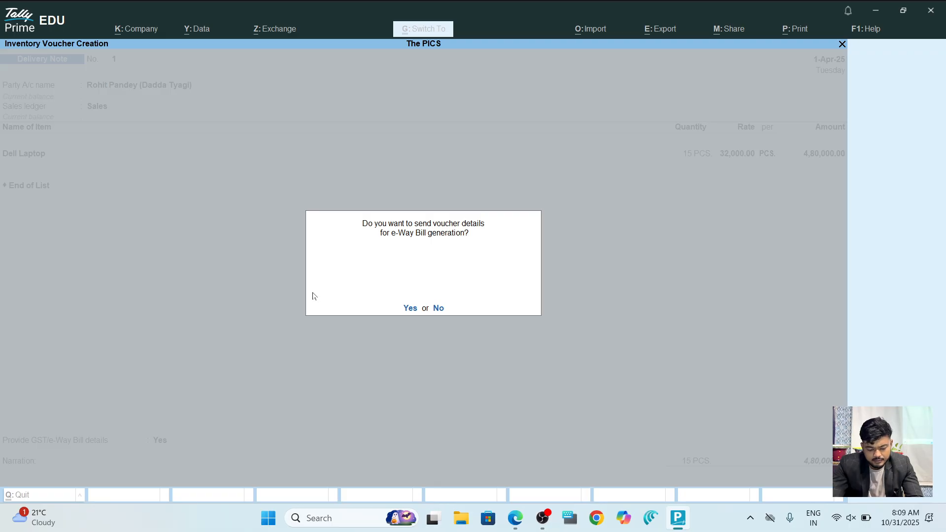
key(n)
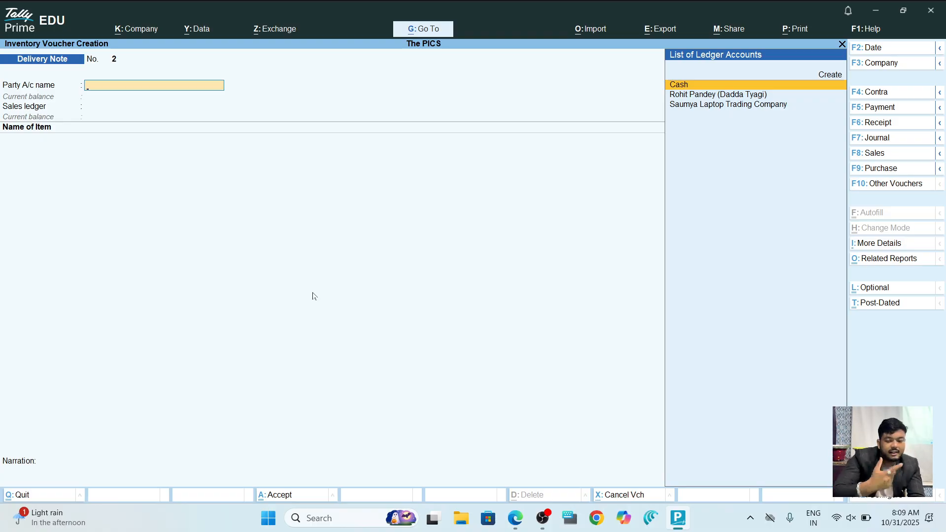
Pick Rejections In from the inactive voucher types in Other Vouchers and agree to activate it.
click(907, 185)
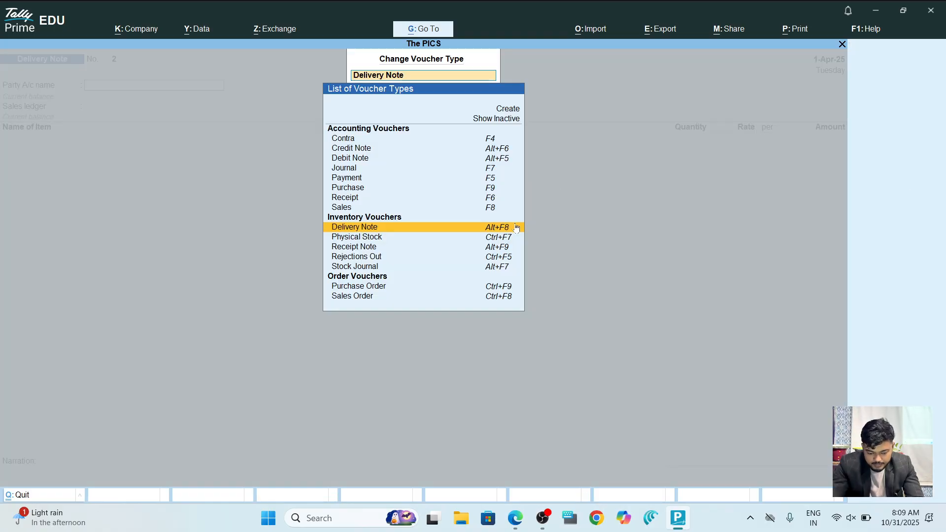
key(Up)
key(Up)
key(Up)
key(Up)
key(Up)
key(Up)
key(Up)
key(Up)
key(Up)
key(Up)
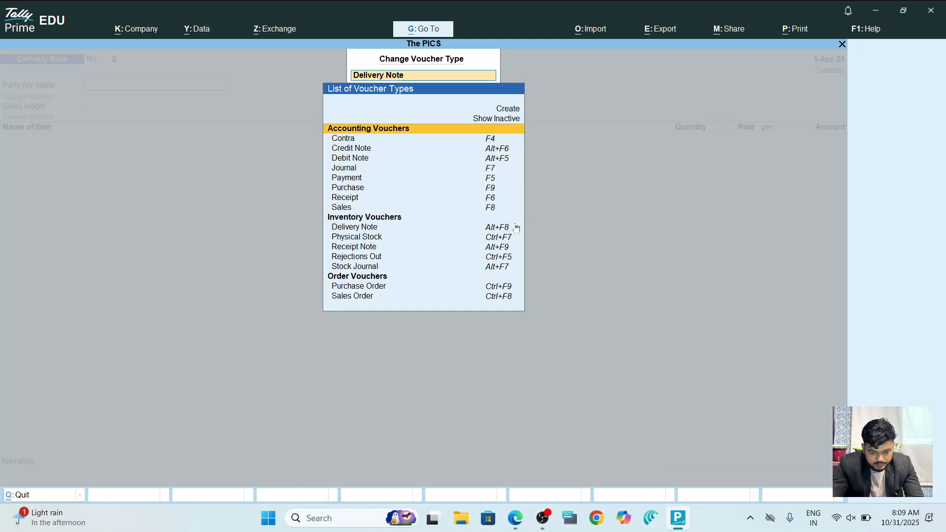
key(Up)
key(Return)
key(Down)
key(Down)
key(Down)
key(Down)
key(Down)
key(Down)
key(Down)
key(Down)
key(Down)
key(Down)
key(Down)
key(Down)
key(Down)
key(Down)
key(Down)
key(Down)
key(Down)
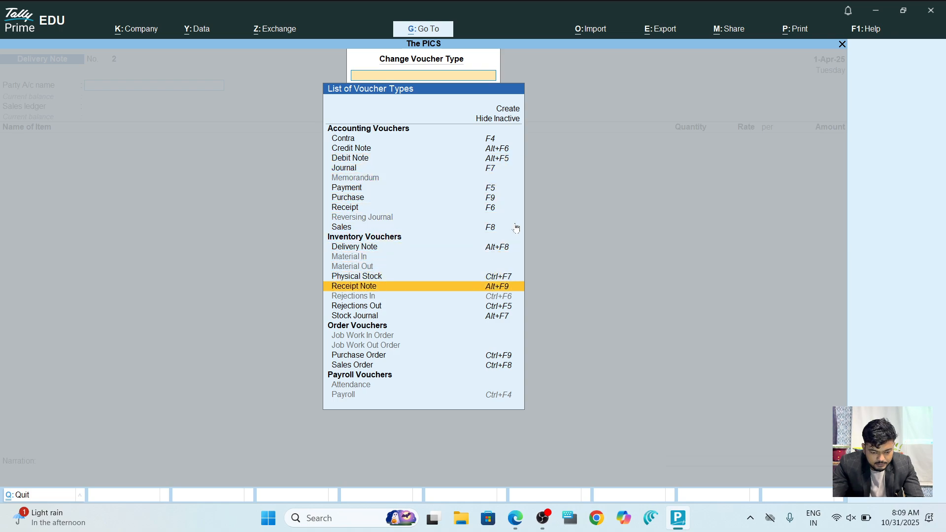
key(Down)
mouse_move(678, 518)
key(Return)
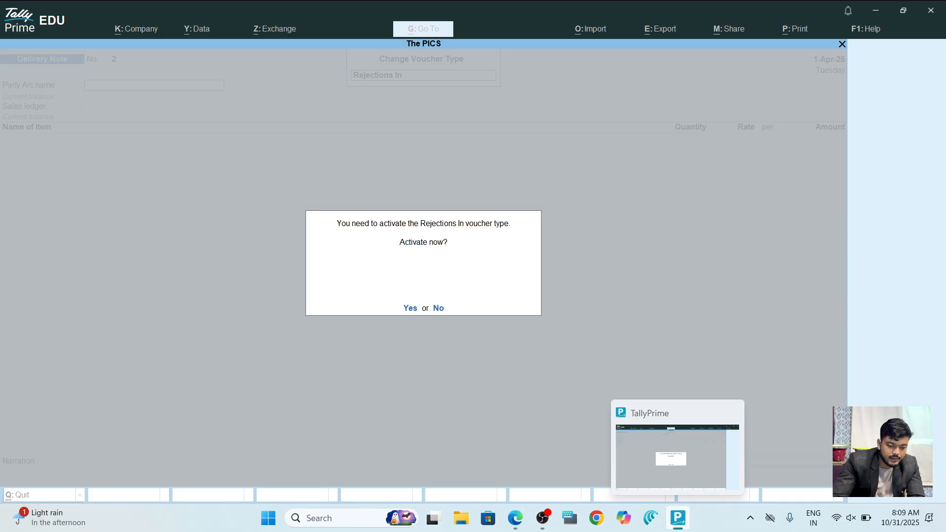
key(Return)
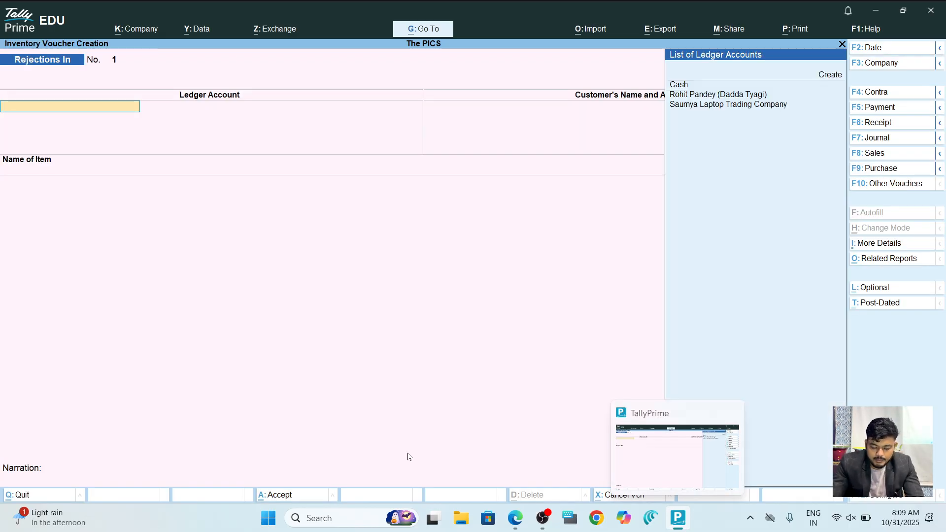
Take back 5 PCS of Dell Laptop from the customer on tracking no. 1 (1,60,000) and save.
key(Down)
key(Down)
key(Down)
key(Up)
key(Return)
key(Return)
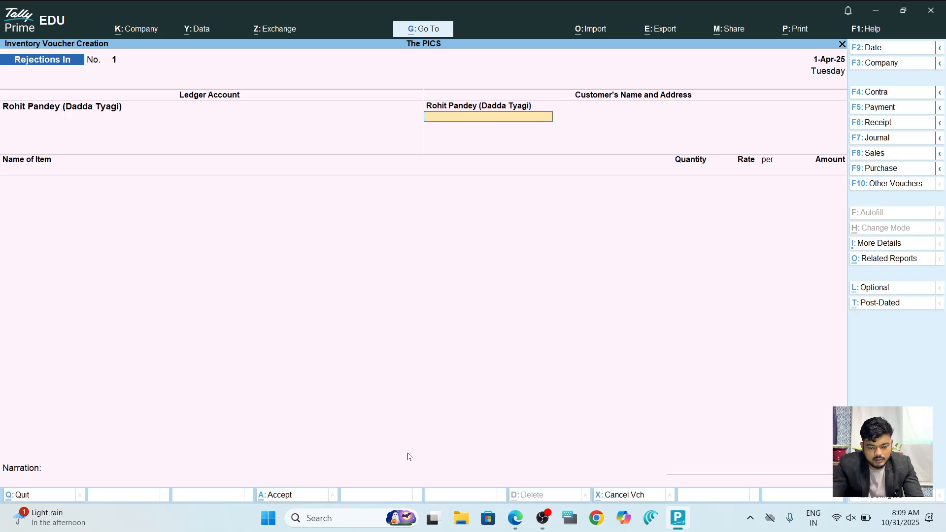
key(Return)
key(Return)
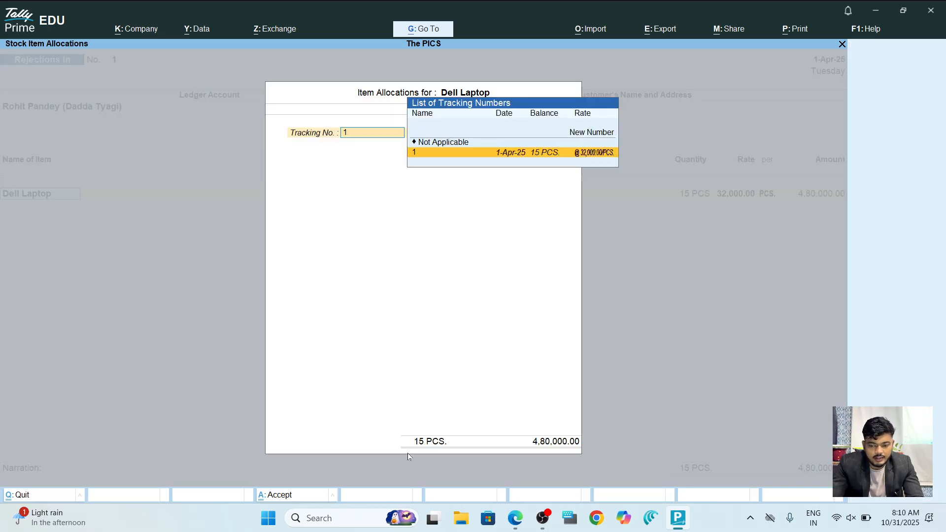
key(Return)
text(5)
key(Return)
key(Return)
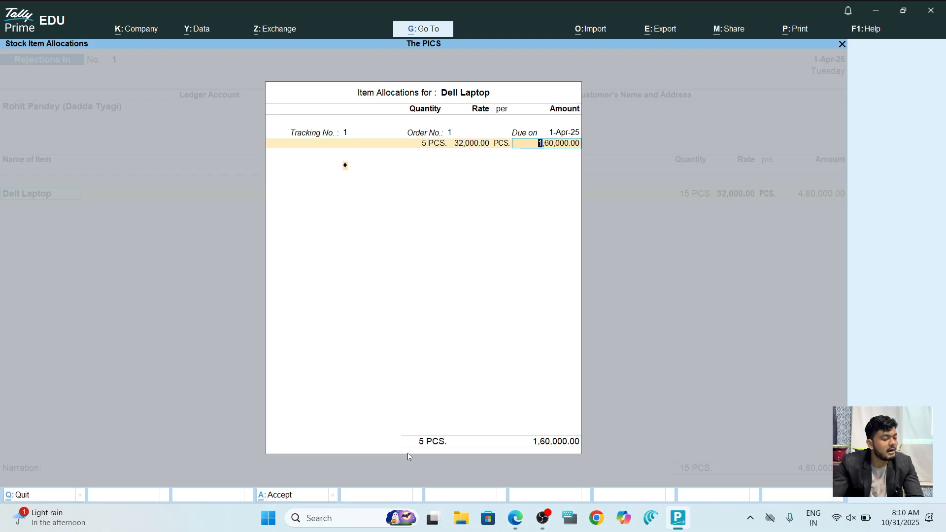
key(Return)
key(Return)
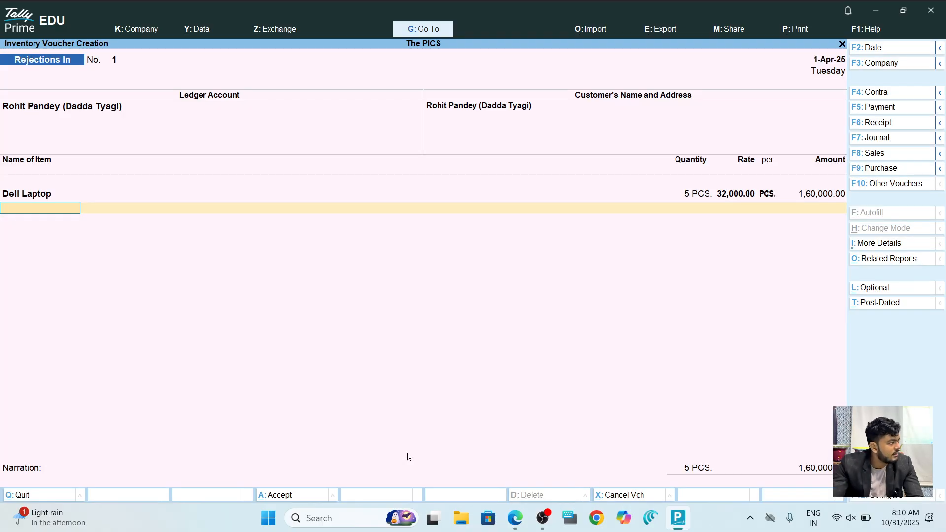
key(ctrl+a)
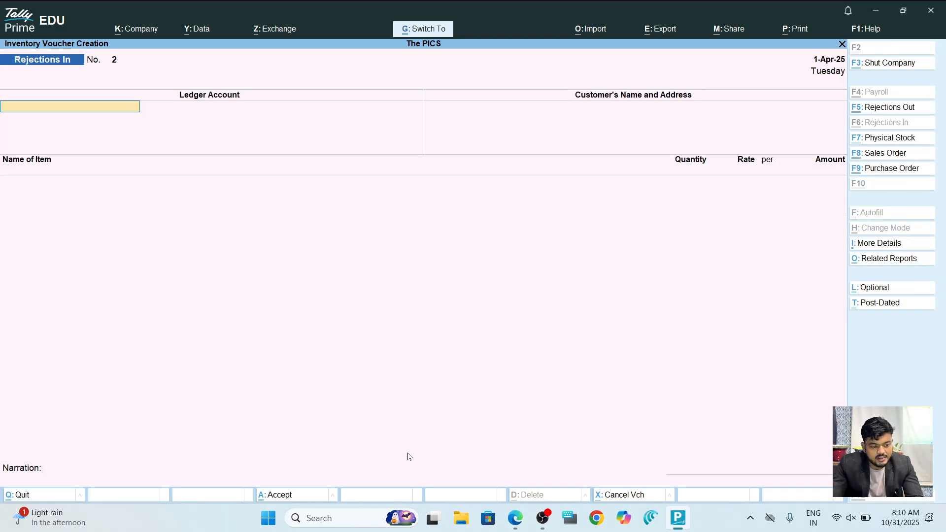
key(XF86AudioMute)
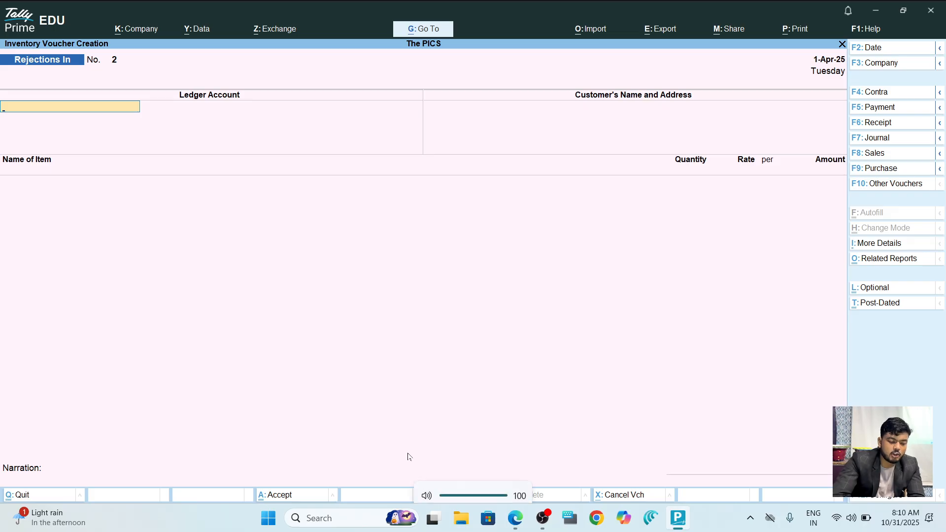
Start a Sales voucher for the customer, linked to Delivery Note No. 1.
key(F8)
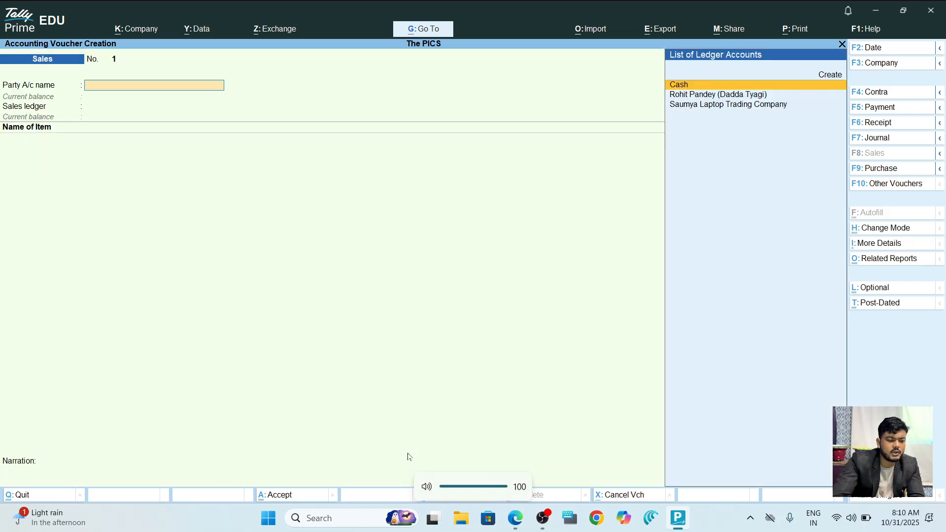
key(Down)
key(Return)
key(Down)
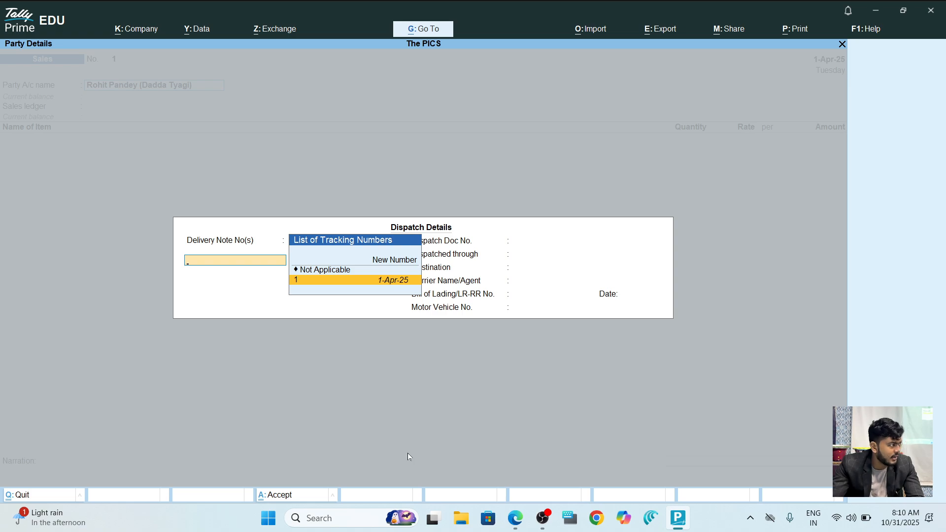
key(Return)
key(Return)
key(Return)
key(Return)
key(Return)
key(Return)
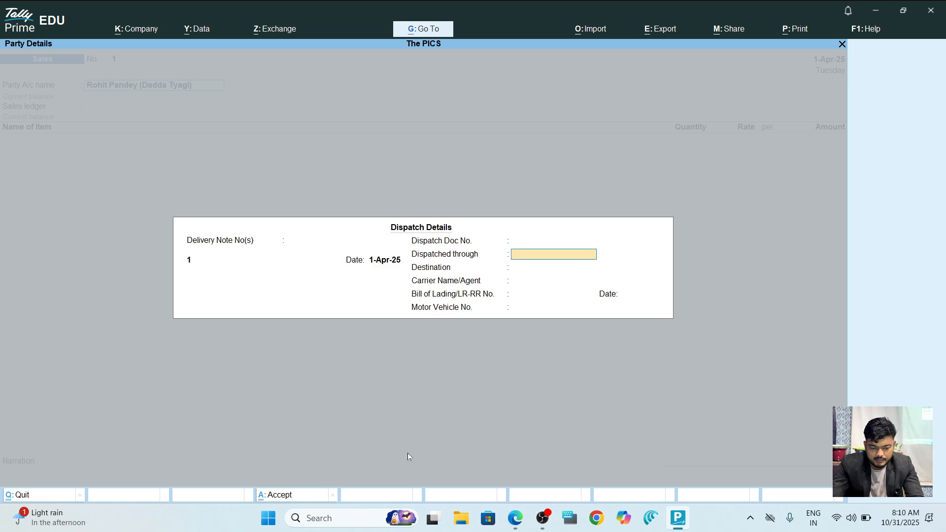
key(Return)
key(Return)
key(Return)
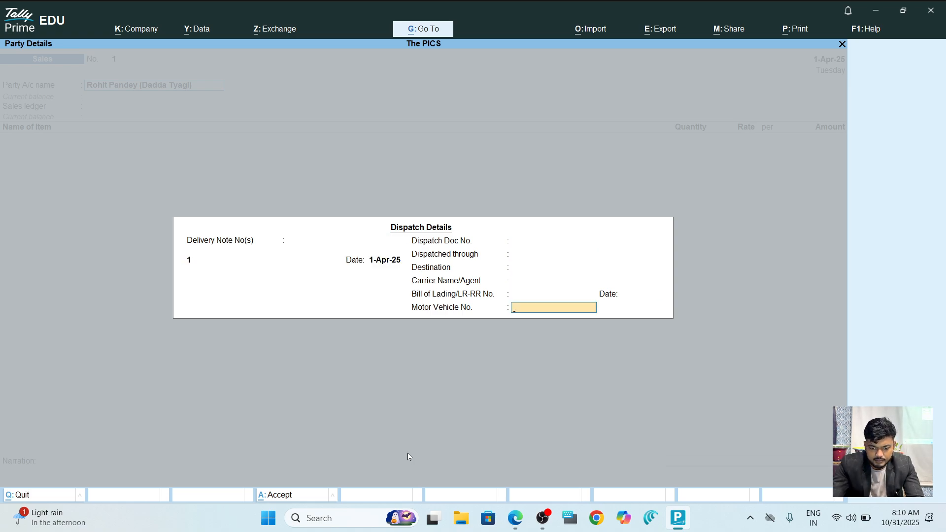
key(Return)
key(Return)
key(Return)
key(Return)
key(Return)
key(Return)
key(Return)
key(Return)
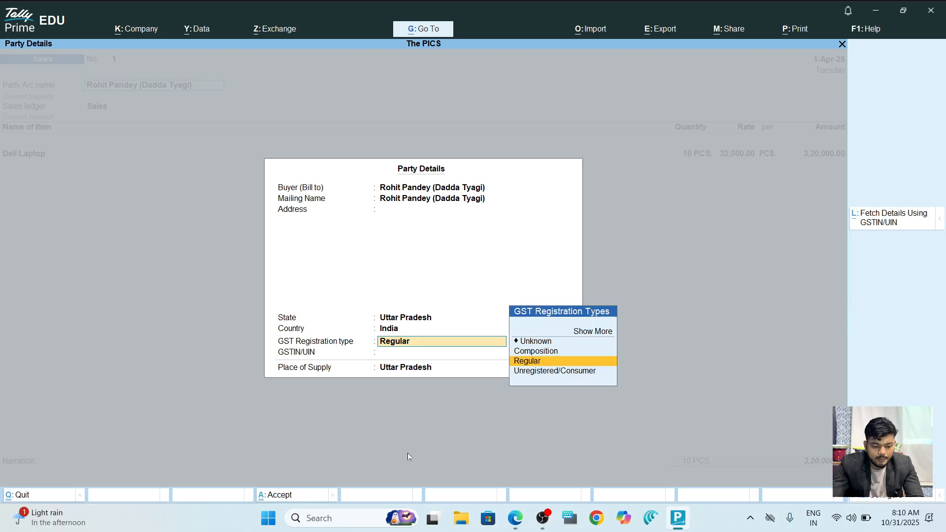
key(Return)
key(Return)
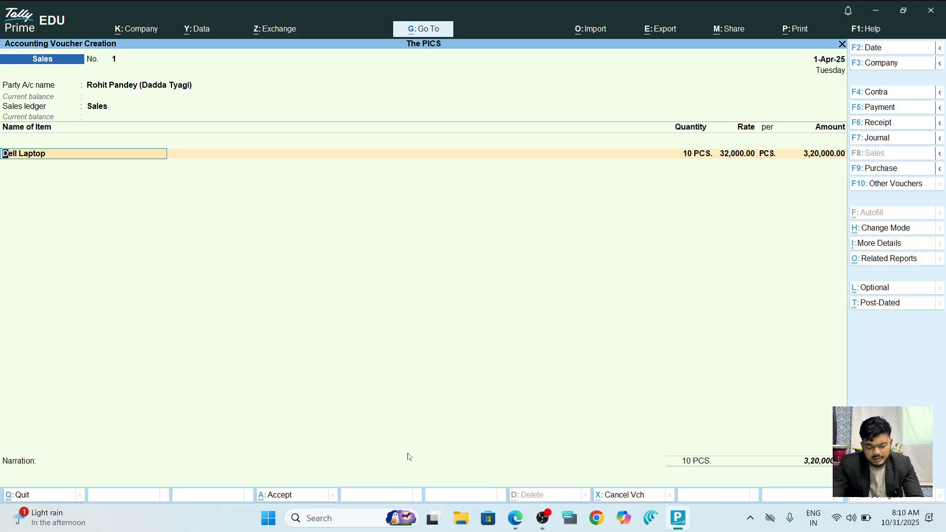
Save the sale of 10 PCS Dell Laptop at 32,000 (3,20,000) without e-Way Bill details.
key(ctrl)
key(ctrl+a)
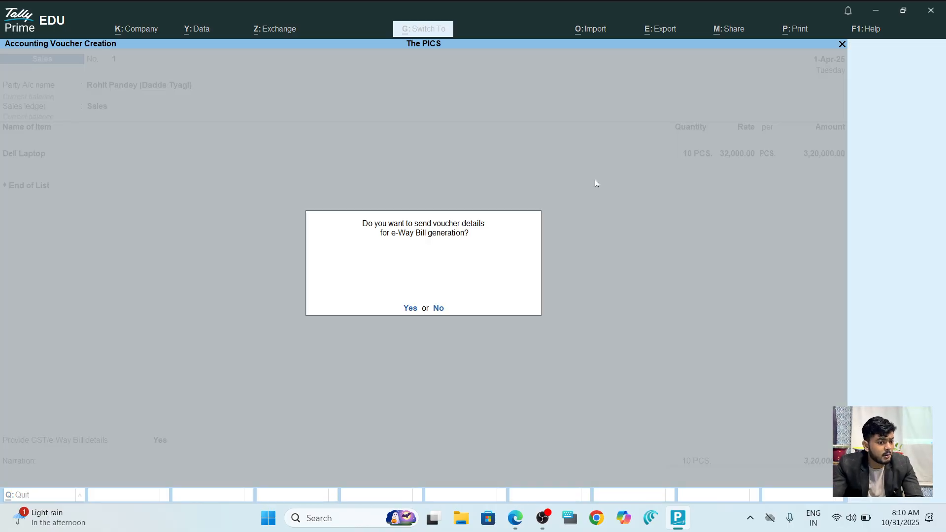
key(n)
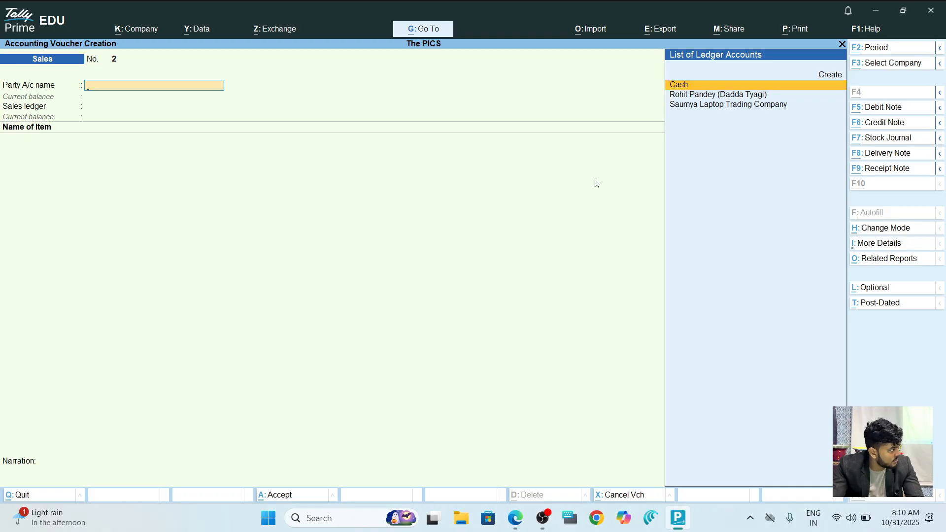
key(alt+Tab)
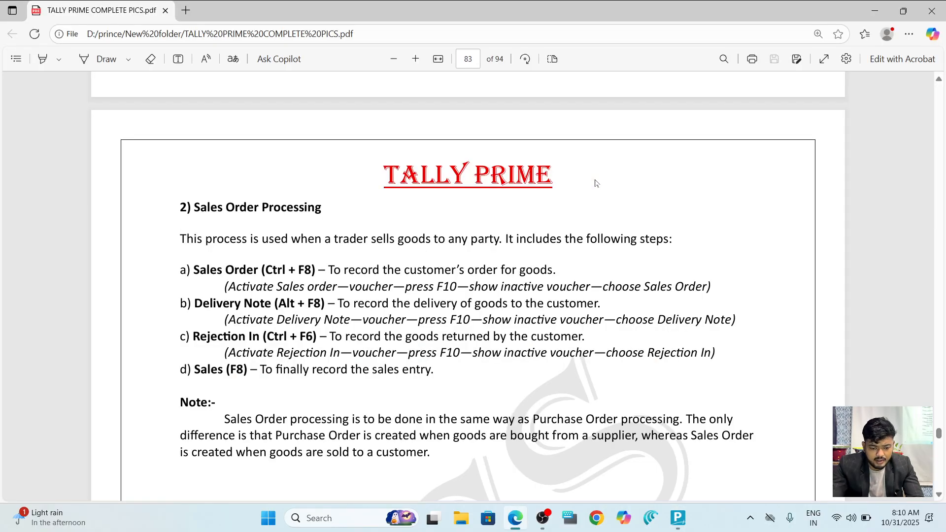
Scroll to the page 84 Packing exercise and highlight the supplier name Yunus Salt Company.
scroll(595, 183, up, 3)
scroll(596, 184, down, 6)
scroll(595, 184, down, 10)
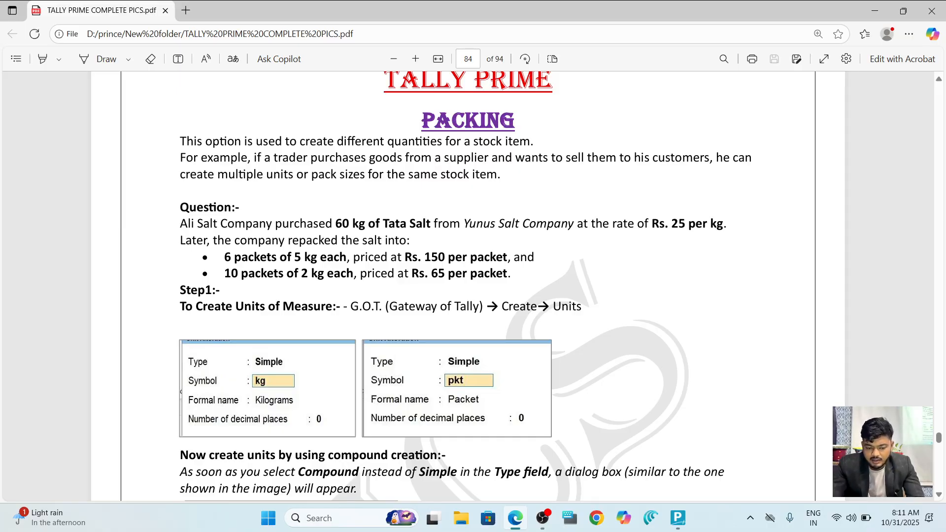
drag(461, 225, 578, 226)
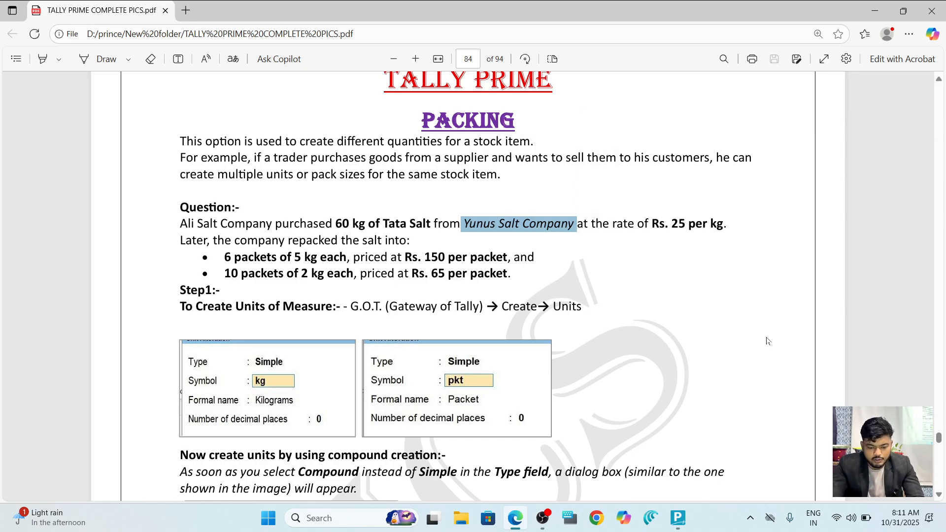
key(alt+Tab)
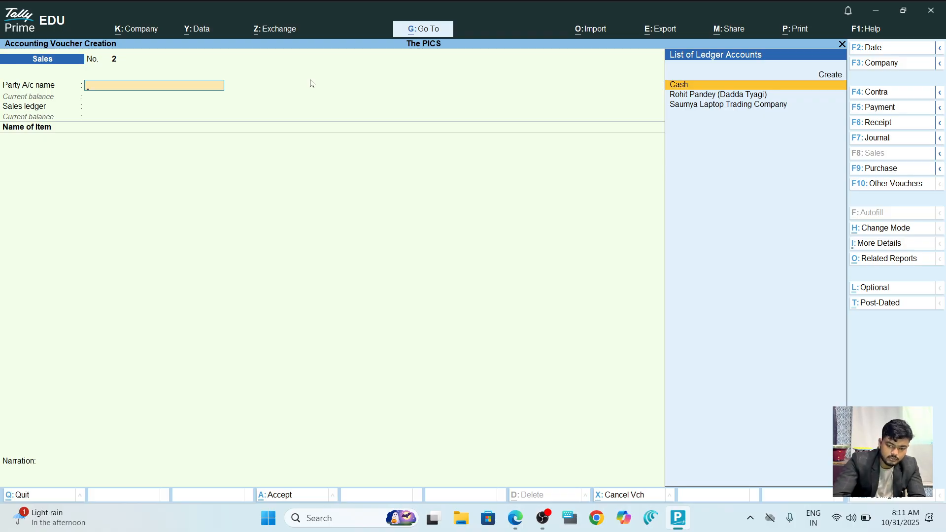
Start a new Purchase voucher with invoice number 444.
key(F9)
text(4)
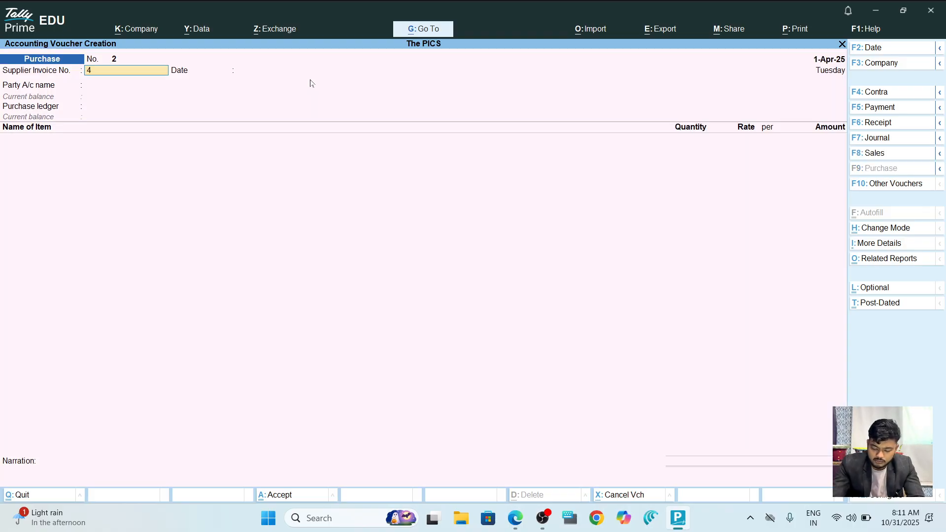
key(Return)
key(Return)
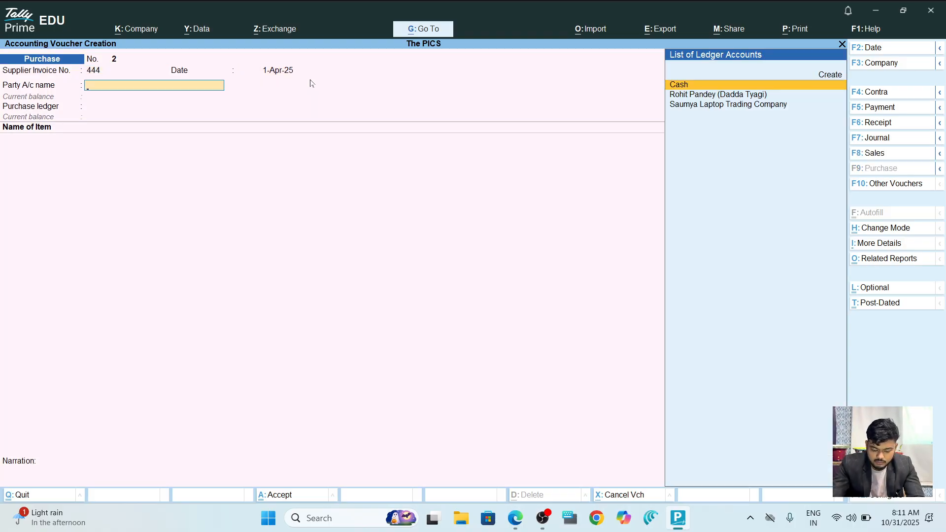
key(Up)
key(Return)
Create the Yunus Salt Company ledger under Sundry Creditors with credit-day checking on.
text(Yunus Salt Company)
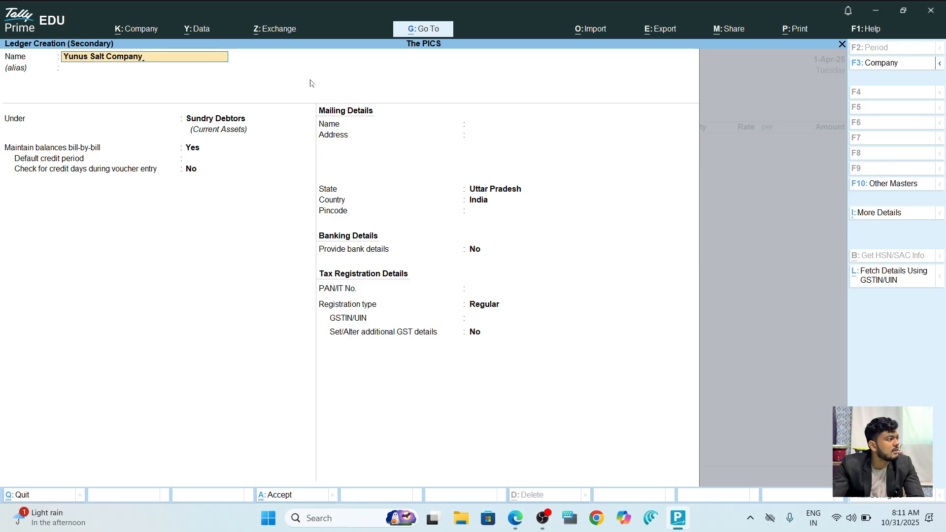
key(Return)
text(Sund)
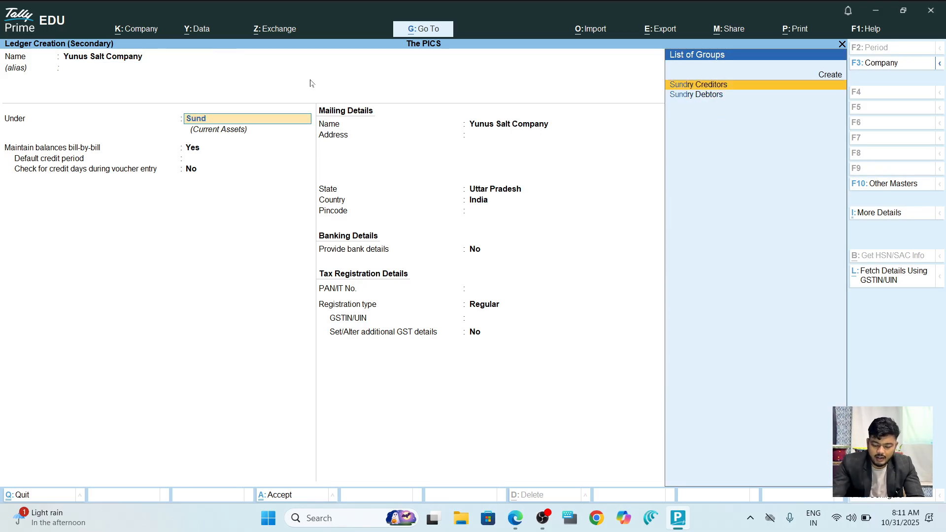
key(Return)
key(Return)
key(y)
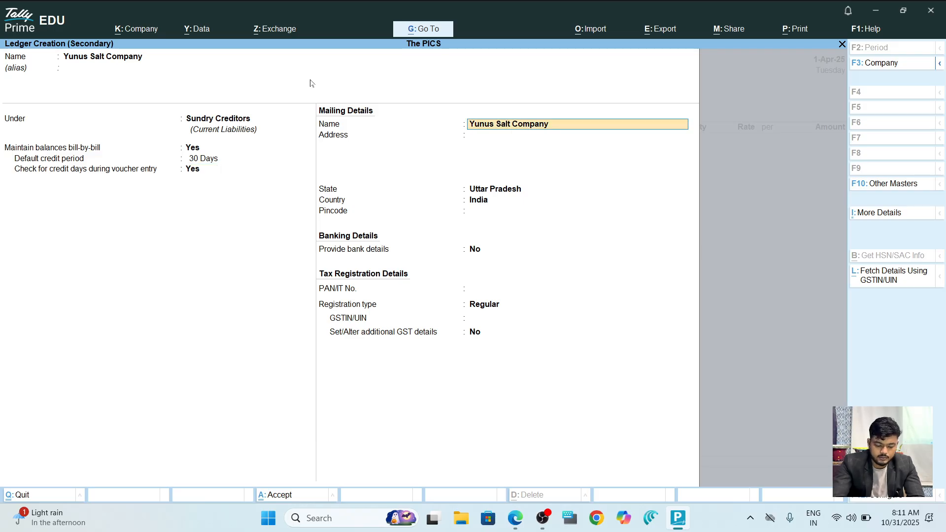
key(ctrl+a)
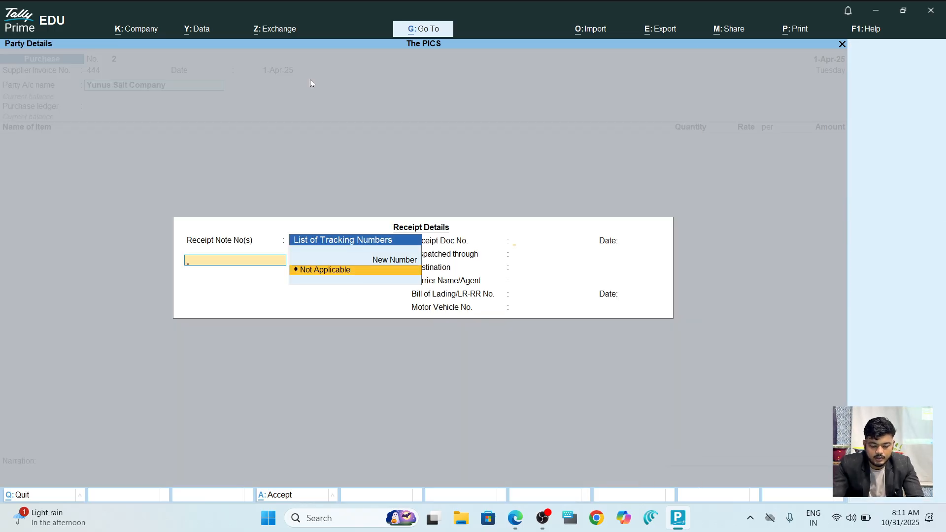
Accept the receipt and party details, with Purchase as the purchase ledger.
key(Return)
key(Return)
key(Return)
key(Return)
key(Return)
key(Return)
key(Return)
key(Return)
key(Return)
key(ctrl+a)
key(Return)
key(alt+Tab)
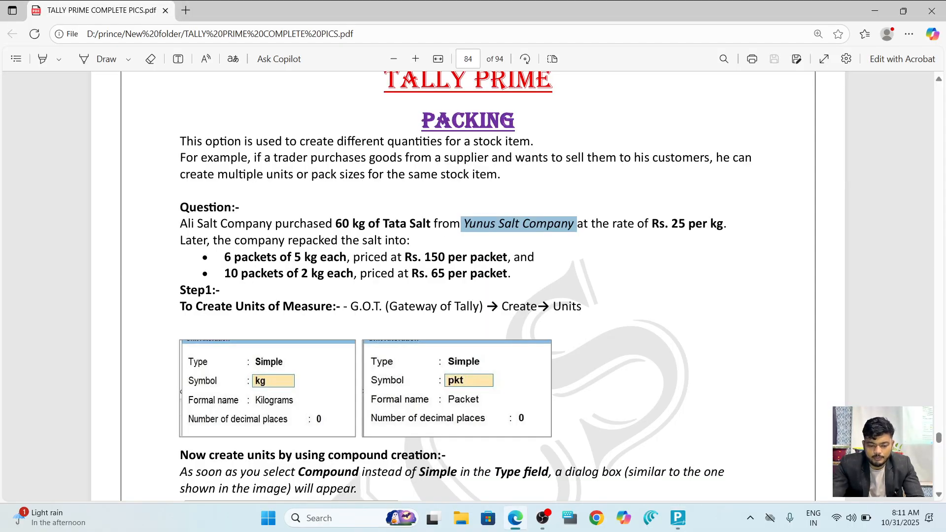
Clear the Yunus Salt Company highlight and scroll down to the compound-unit images.
click(575, 225)
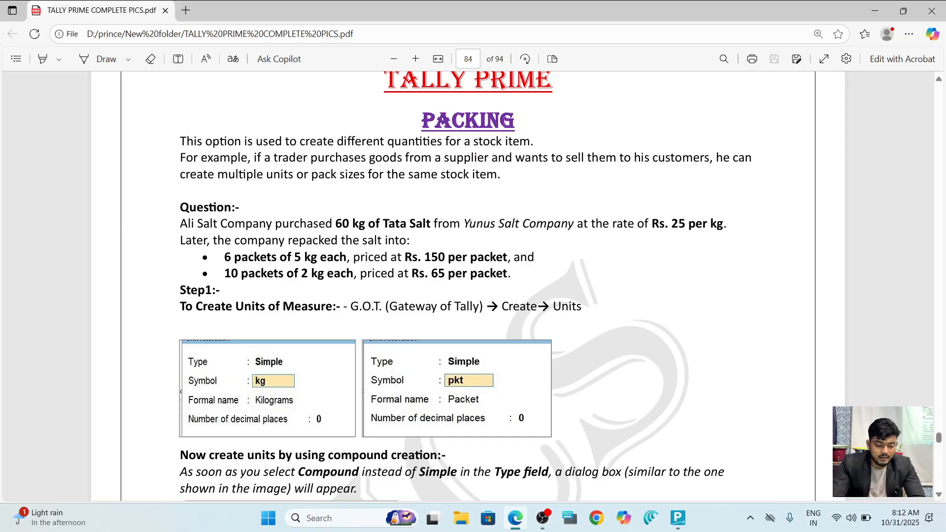
scroll(469, 285, down, 4)
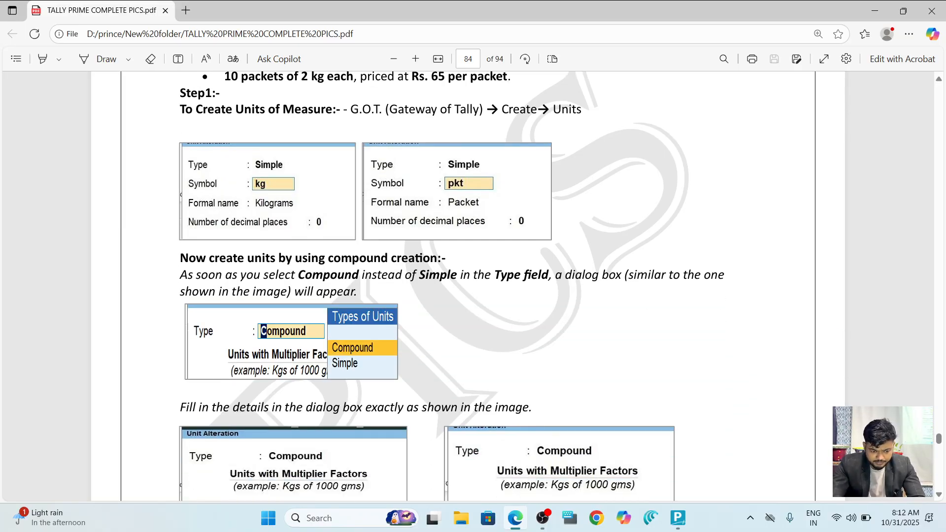
key(alt+Tab)
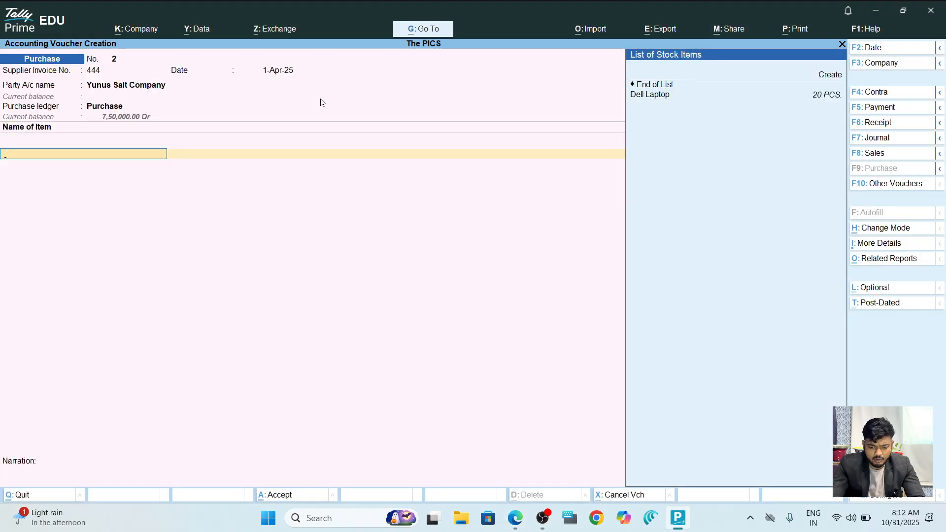
Abandon the purchase voucher and bring up a new Unit creation form.
key(Escape)
key(Escape)
key(Escape)
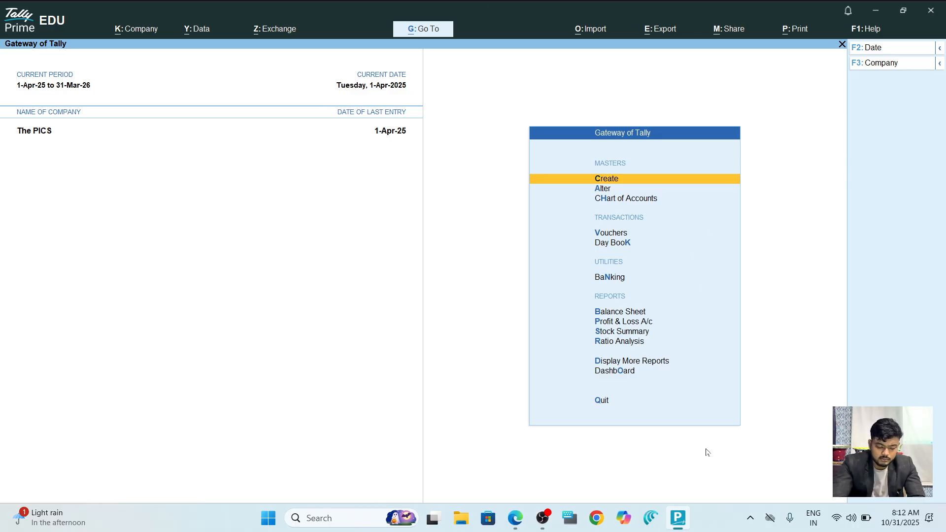
key(XF86AudioMute)
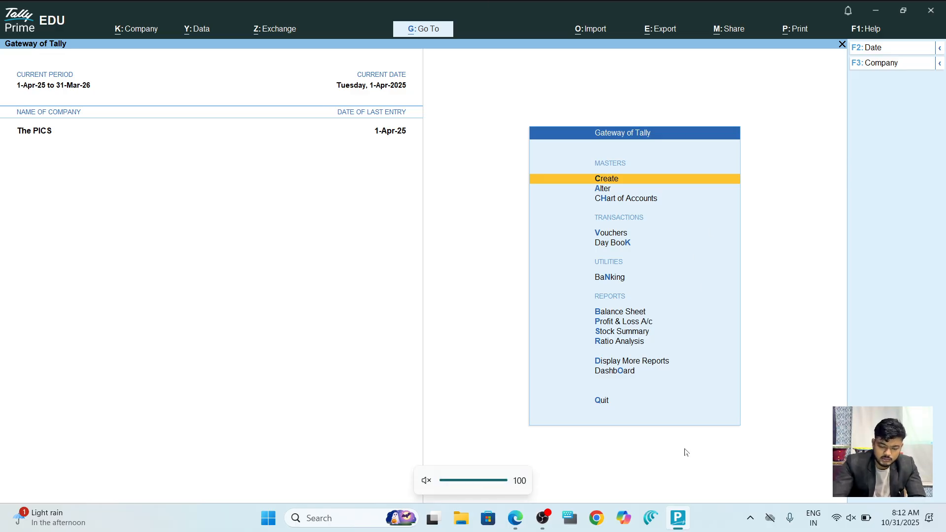
key(Down)
key(Up)
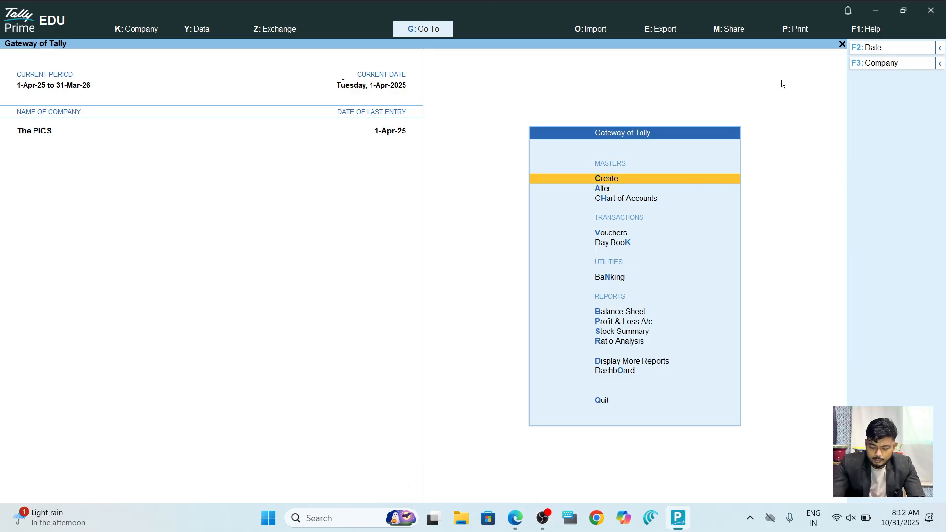
key(Return)
key(Down)
key(Down)
key(Down)
key(Down)
key(Down)
key(Down)
key(Down)
key(Return)
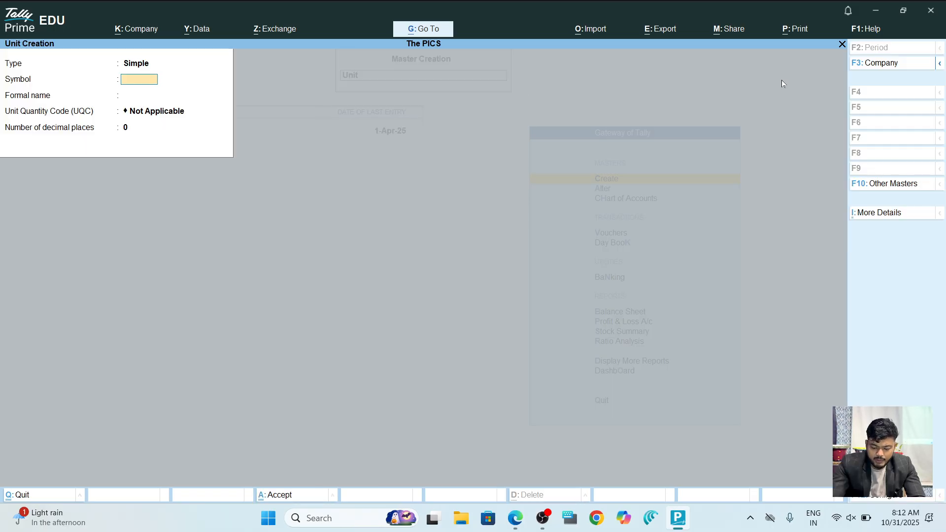
key(alt+Tab)
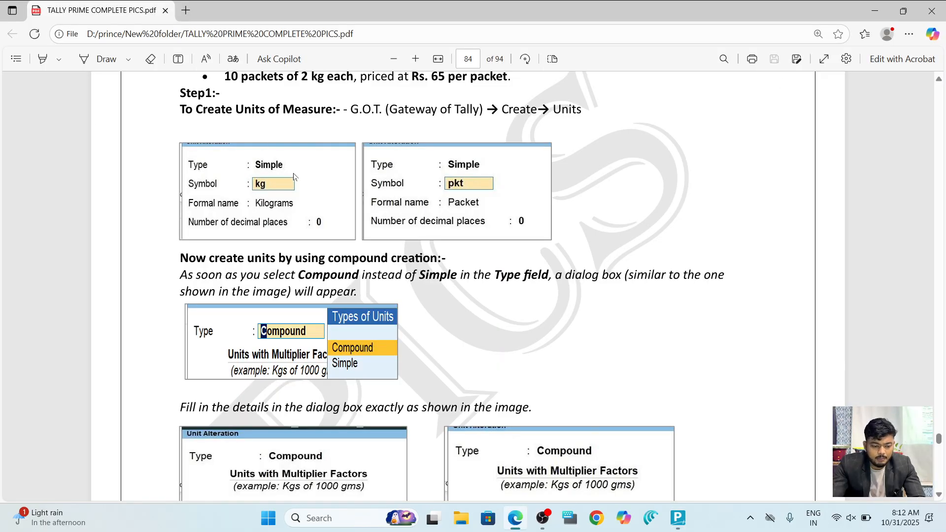
key(alt+Tab)
Create the simple unit kg. named Kilogram with quantity code KGS-KILOGRAMS.
text(kg)
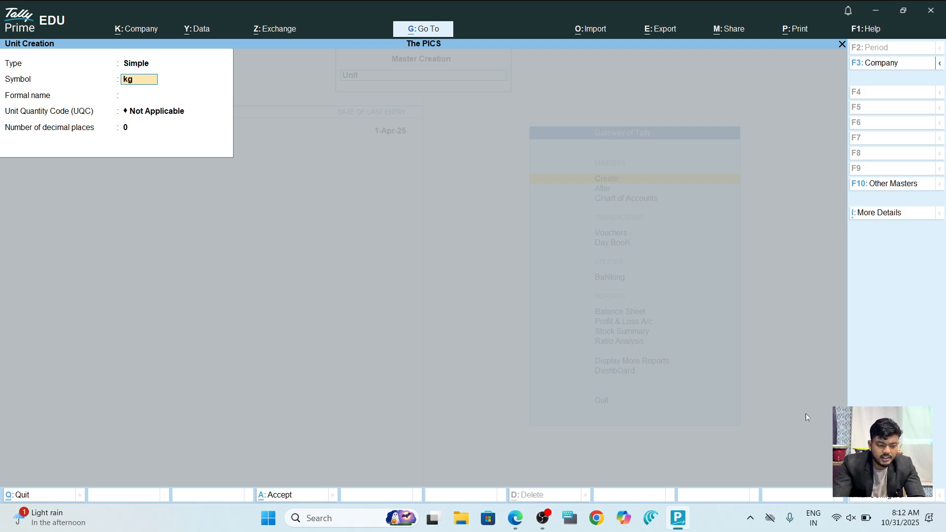
text(.)
key(Return)
text(Kilohgra)
key(BackSpace)
key(BackSpace)
key(BackSpace)
key(BackSpace)
text(gram)
key(Return)
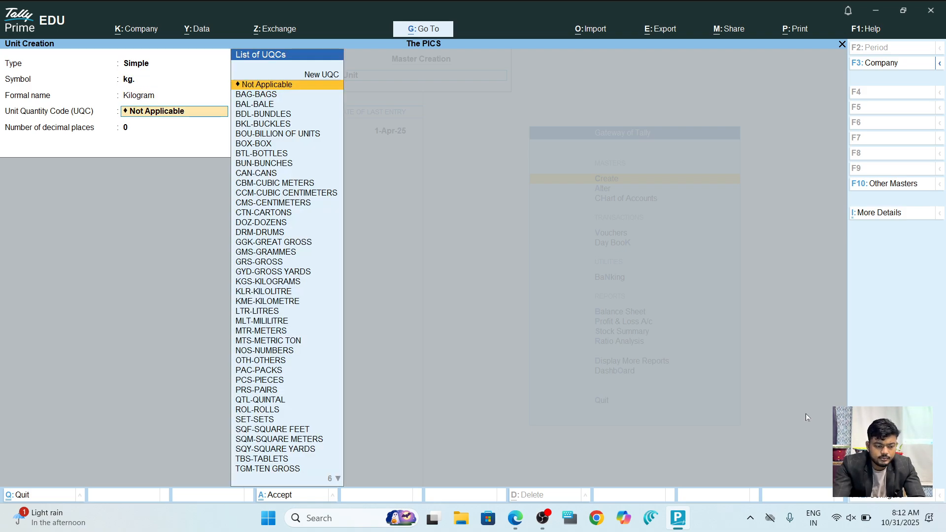
text(kg)
key(Return)
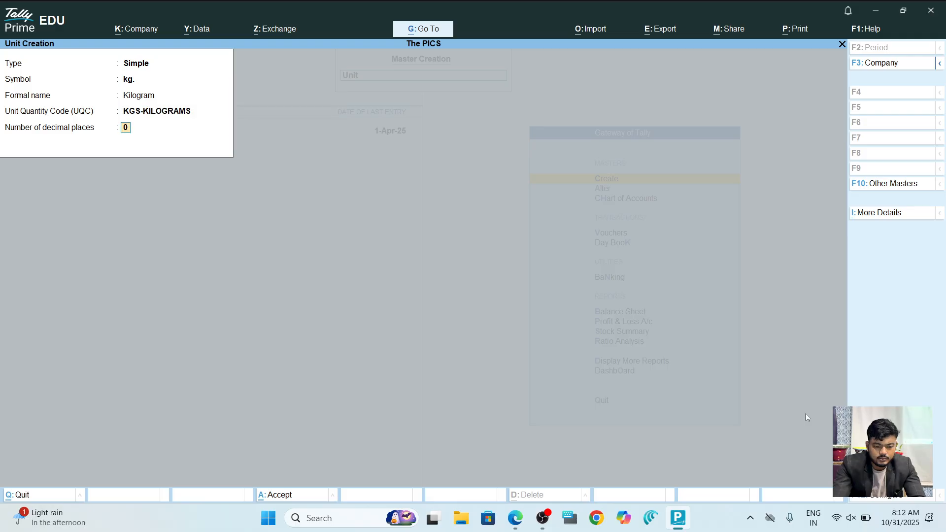
key(Return)
key(Return)
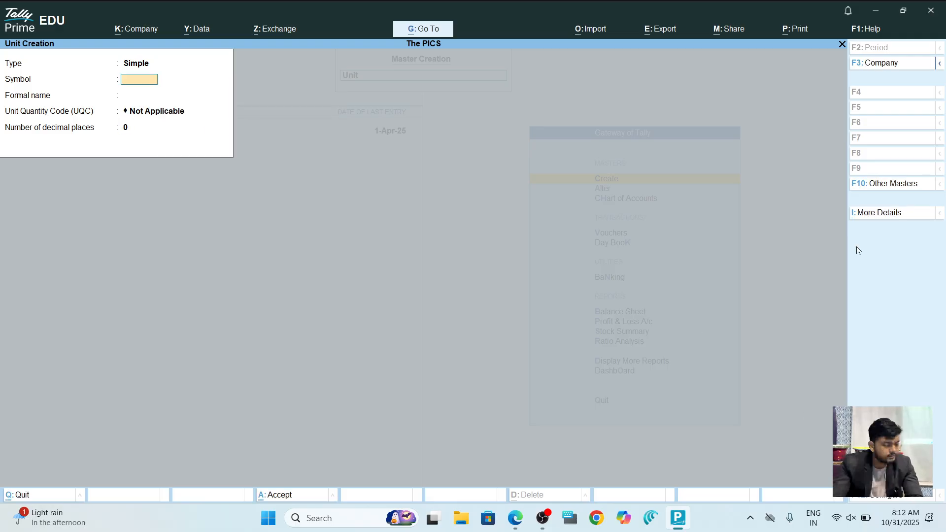
Create the simple unit pkt. named Packet with quantity code PAC-PACKS.
key(alt+Tab)
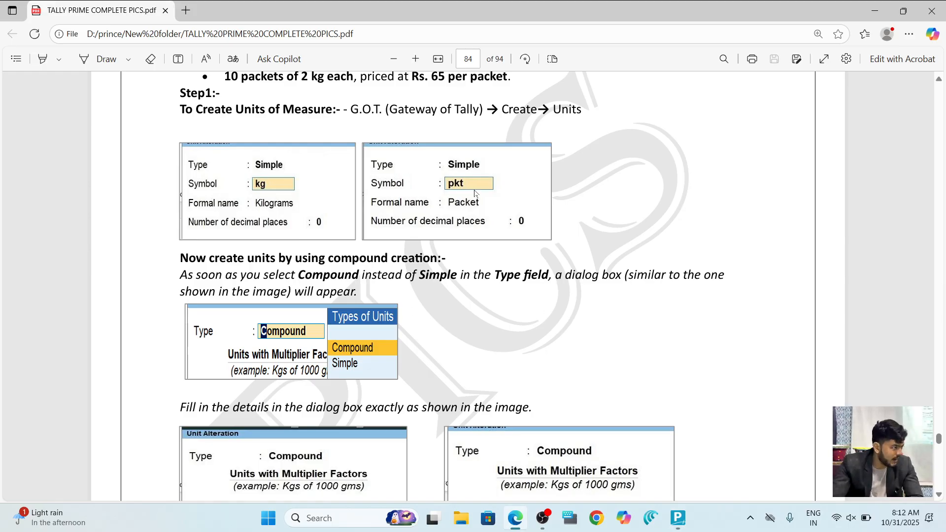
key(alt+Tab)
text(pkt.)
key(Return)
text(Packet)
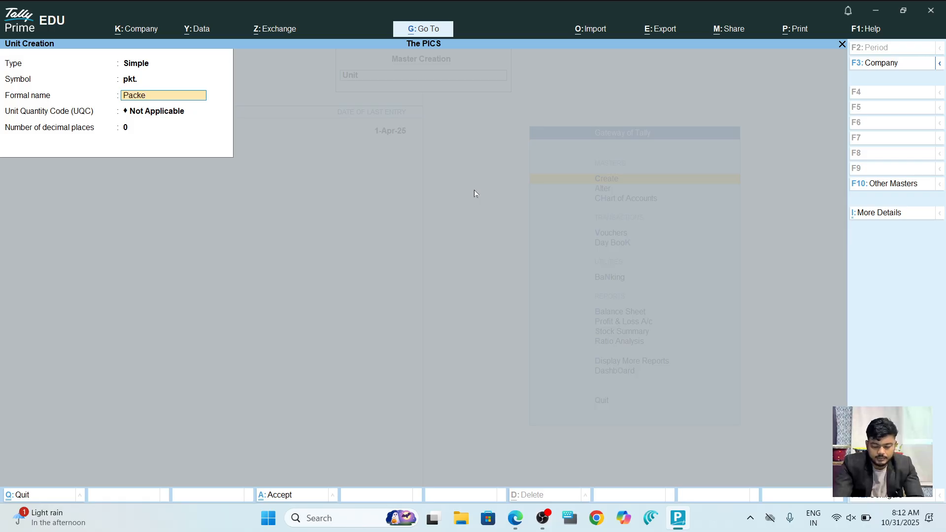
key(Return)
text(p)
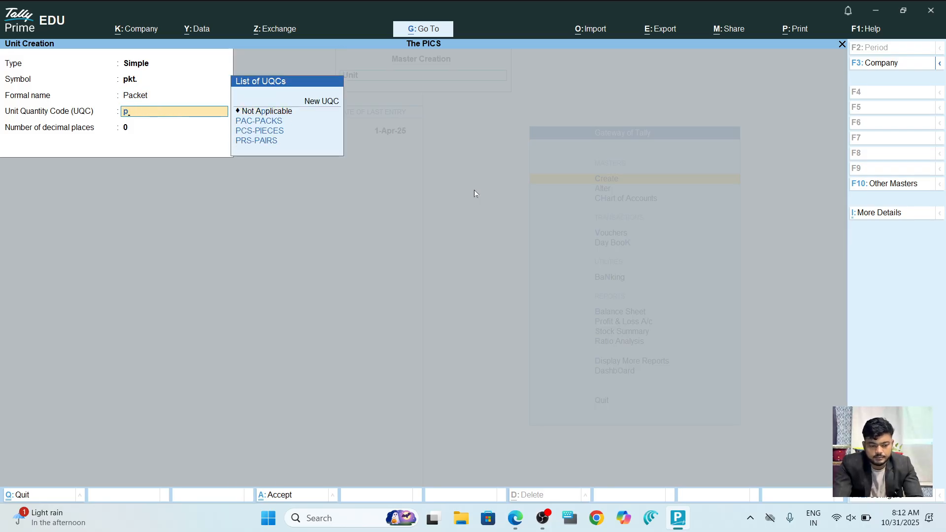
key(Down)
key(Down)
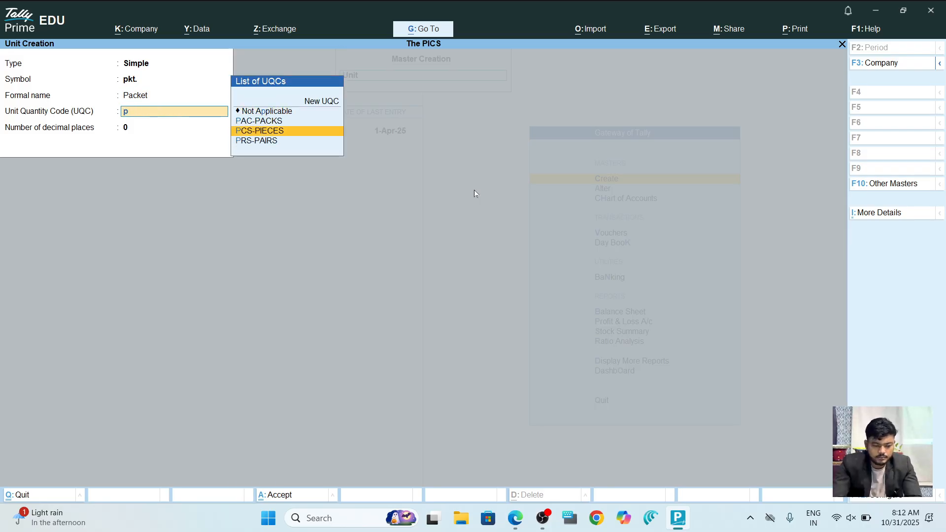
key(Up)
key(Return)
key(Return)
key(Return)
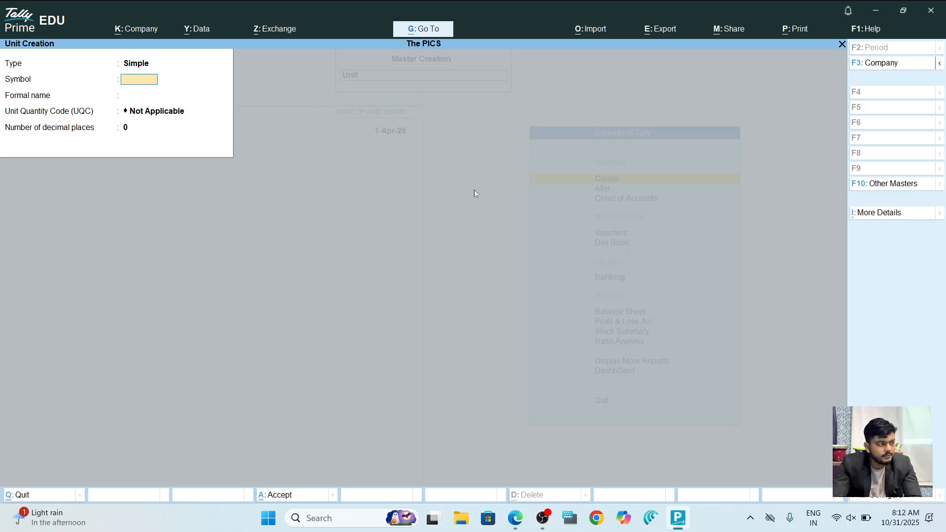
key(alt+Tab)
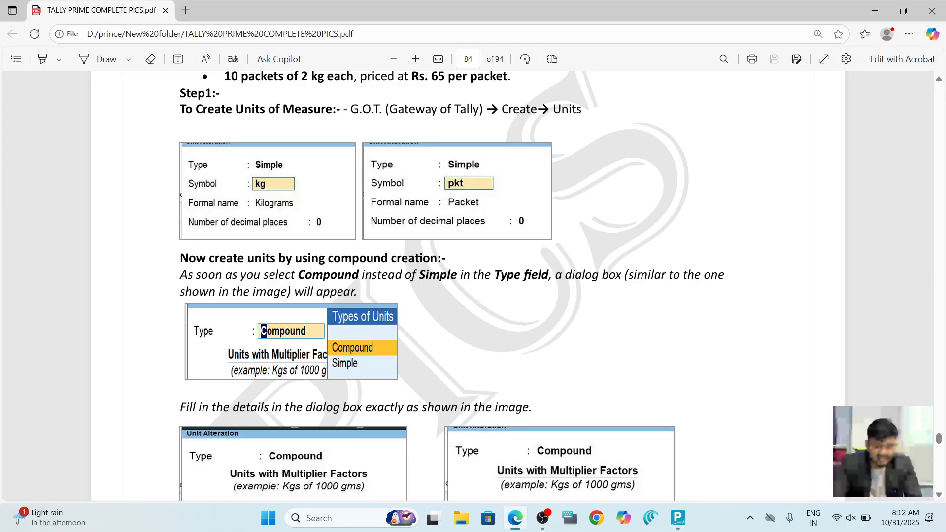
Change the new unit form's type from Simple to Compound.
scroll(451, 286, down, 3)
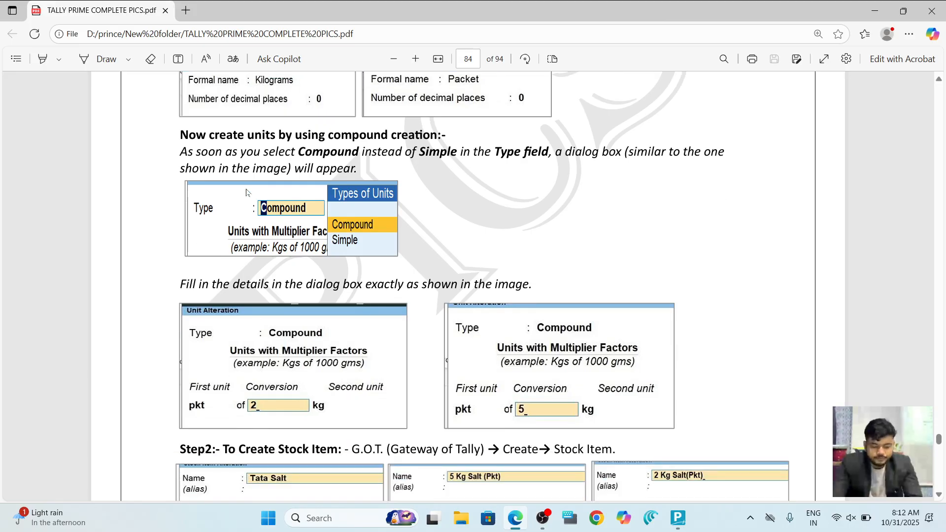
key(alt+Tab)
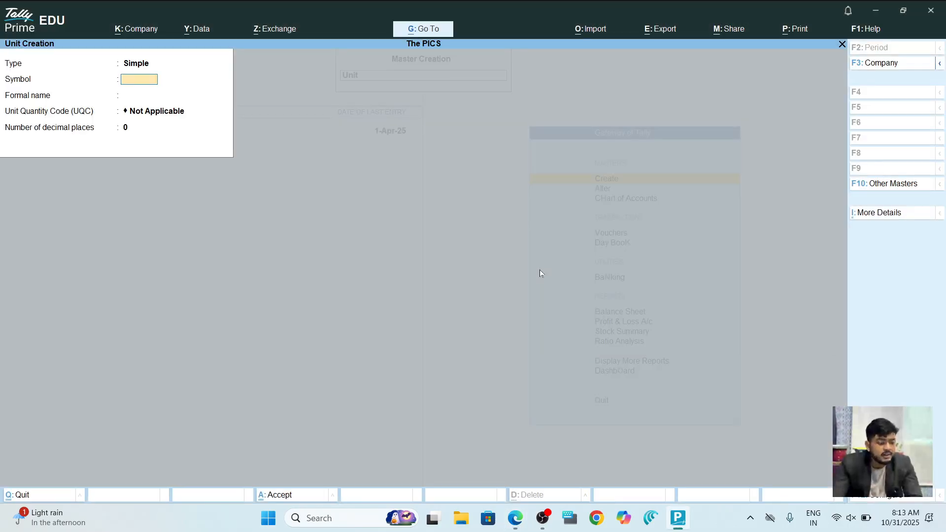
key(BackSpace)
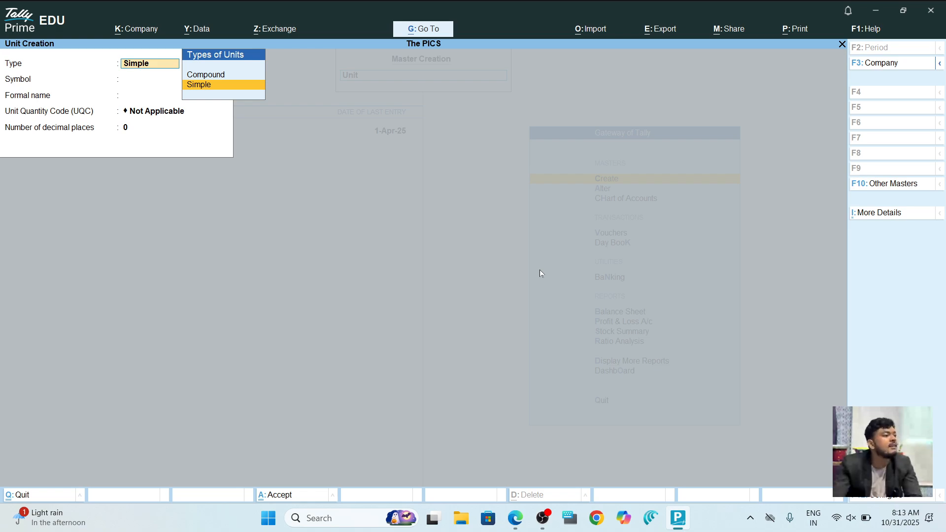
key(Up)
key(Return)
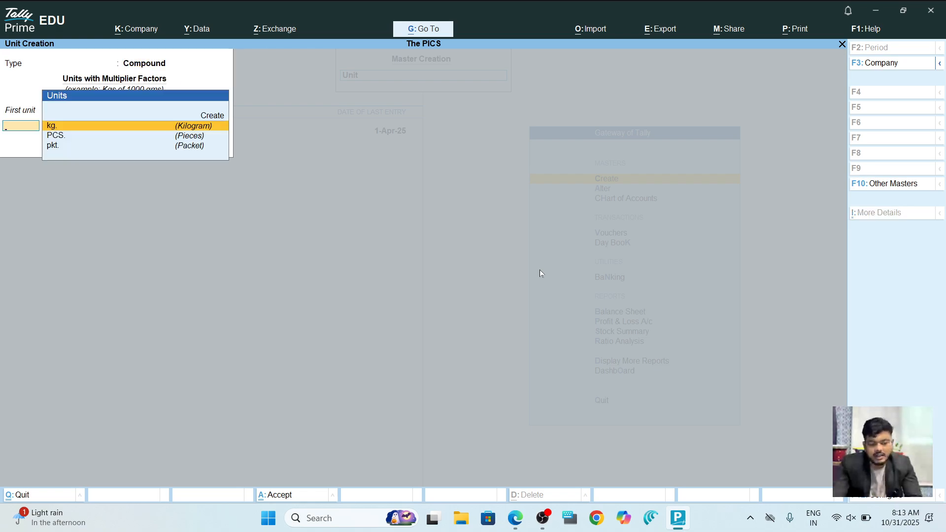
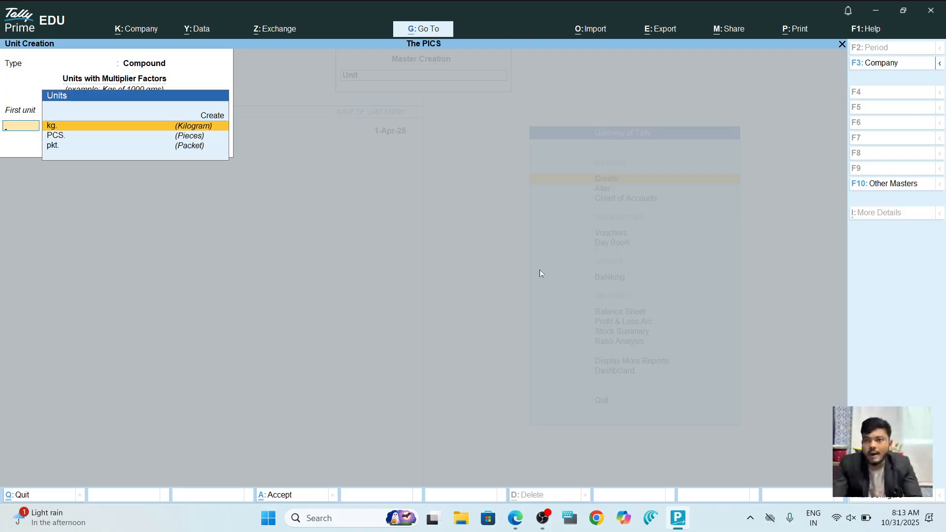
Enter a compound unit of kg. with 5 pkt., then reject it for editing.
key(Return)
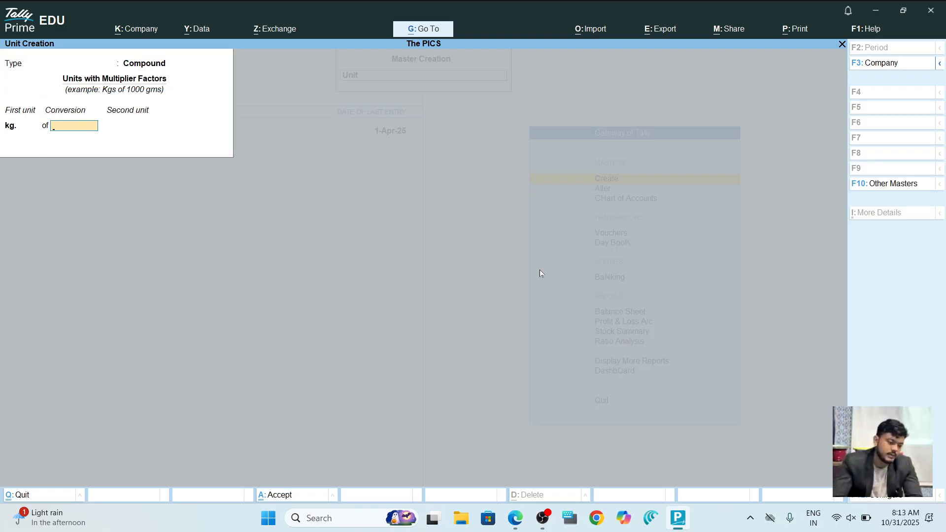
key(Return)
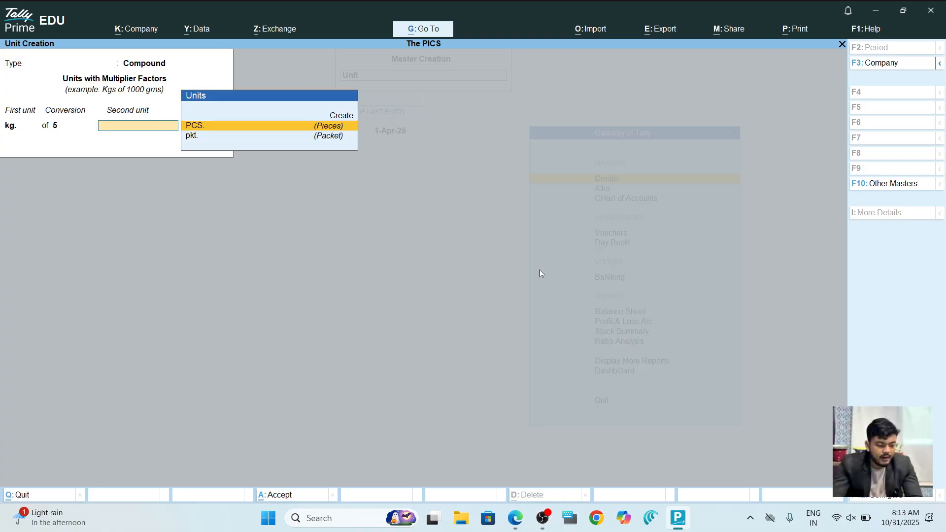
key(Down)
key(Return)
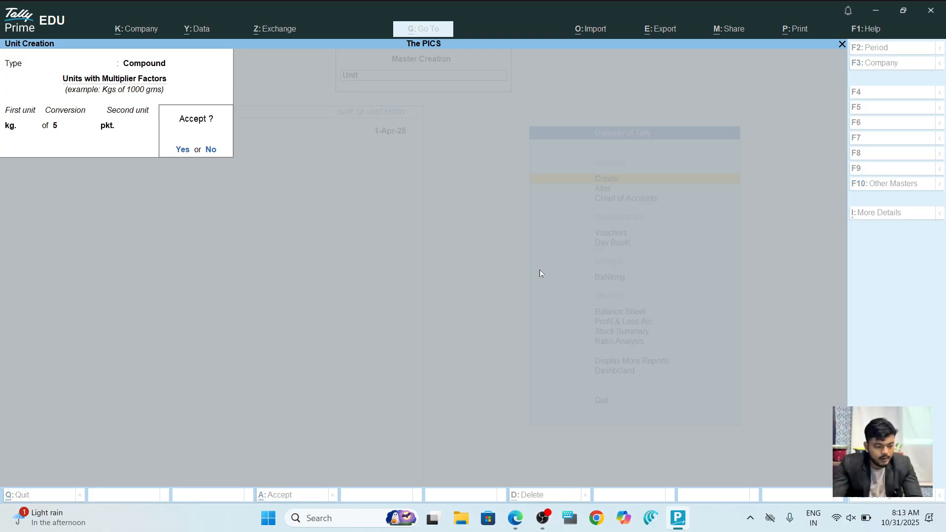
key(alt+Tab)
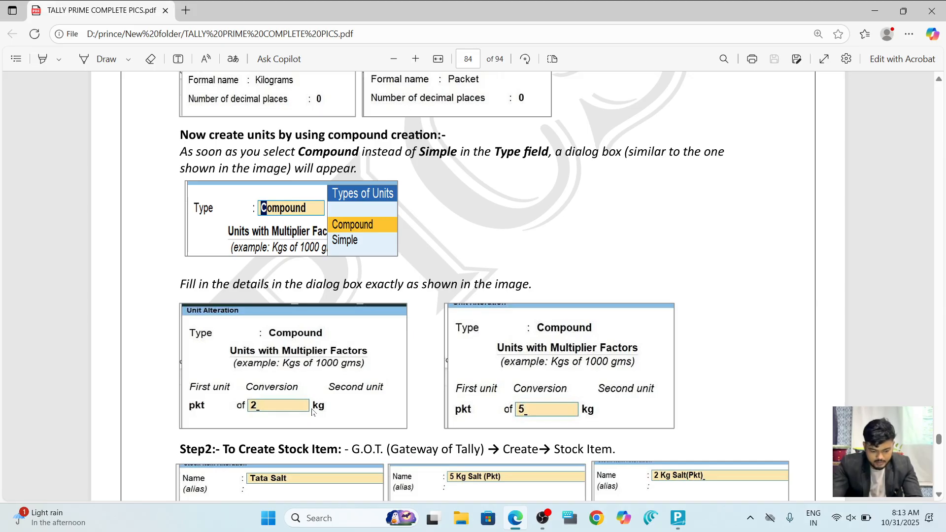
key(alt+Tab)
key(Escape)
Create the compound unit pkt. of 2 kg.
key(BackSpace)
text(pk)
key(Return)
key(alt+Tab)
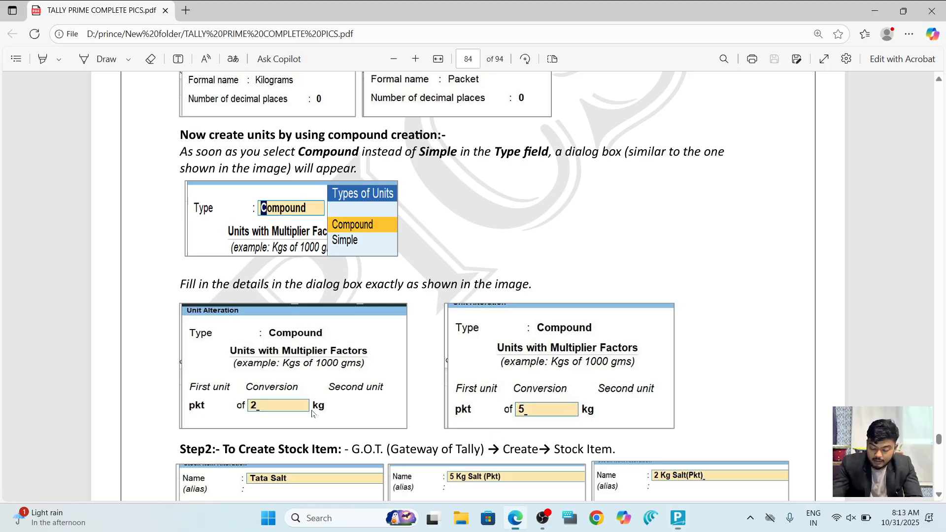
key(alt+Tab)
text(2)
key(Return)
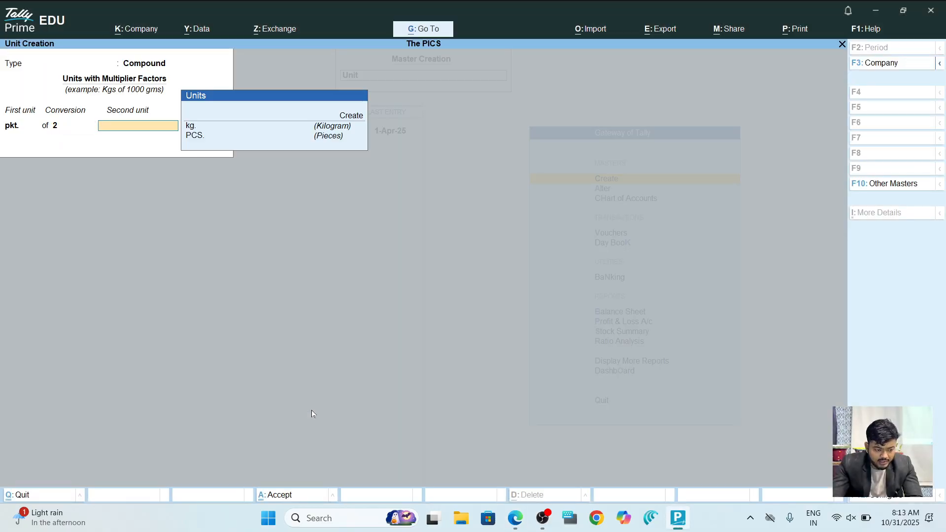
key(Down)
key(Return)
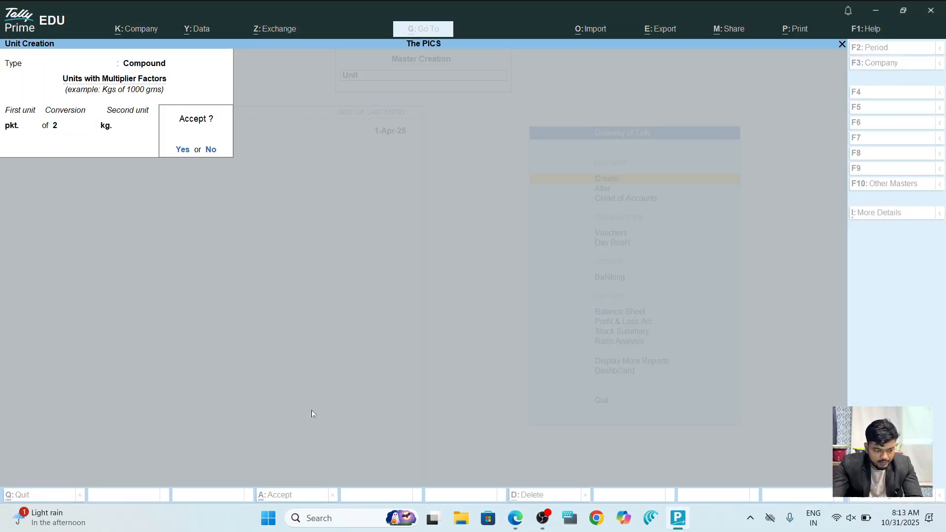
key(Escape)
Create the compound unit pkt. of 5 kg and exit Unit Creation.
key(alt+Tab)
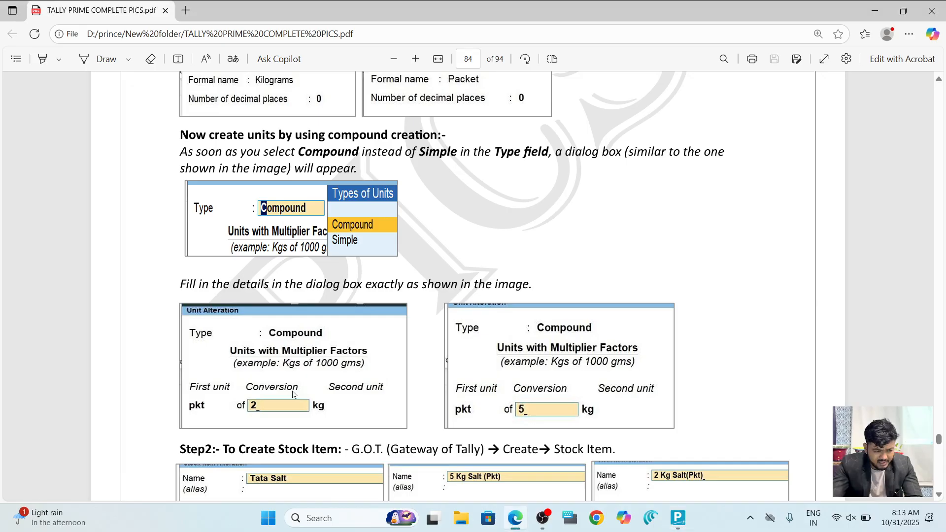
scroll(546, 326, down, 2)
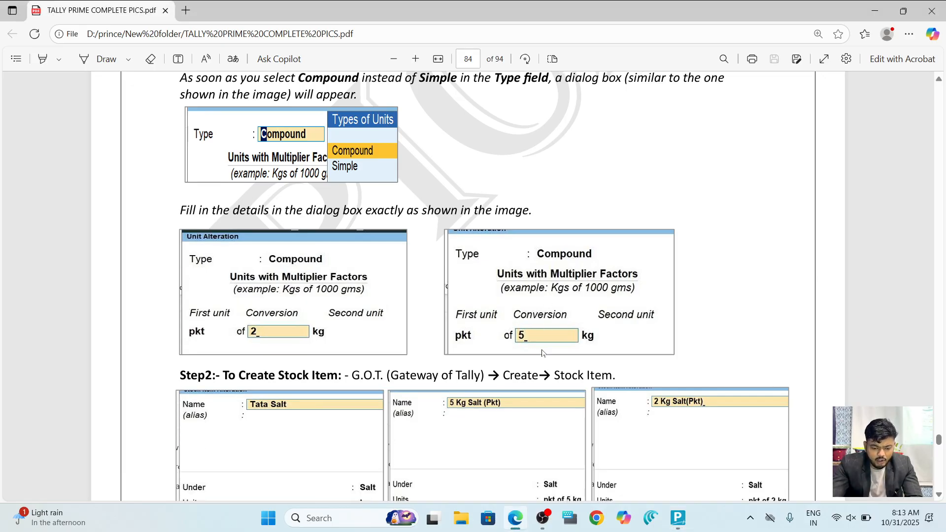
key(alt+Tab)
key(Down)
key(Down)
key(Return)
key(Return)
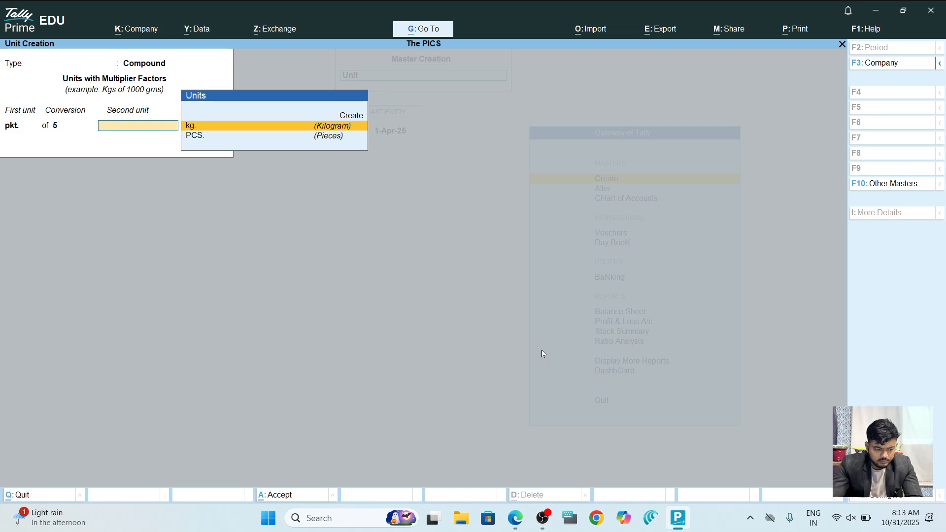
key(Return)
key(Escape)
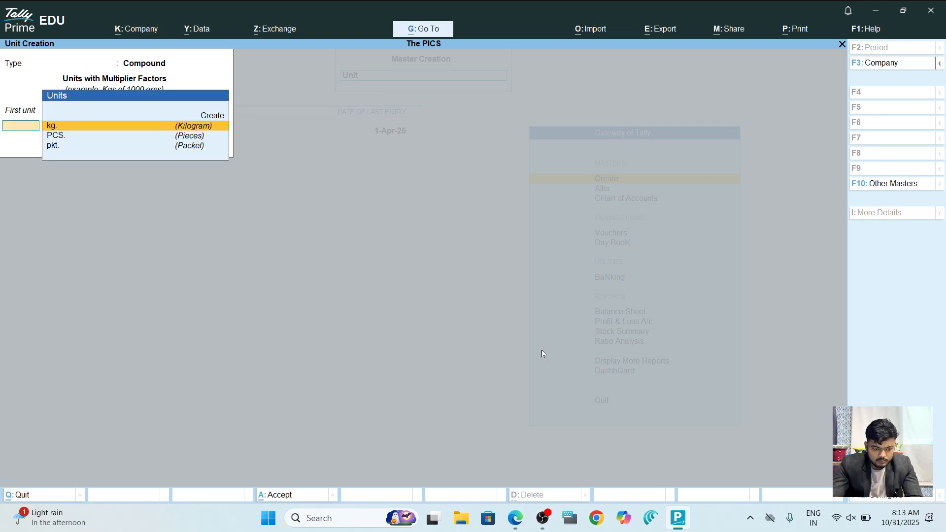
key(alt+Tab)
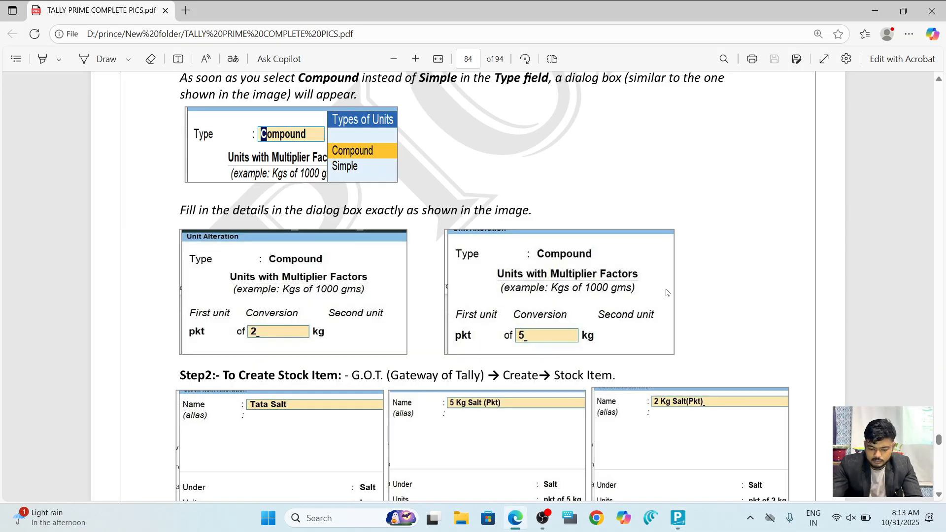
scroll(666, 293, down, 5)
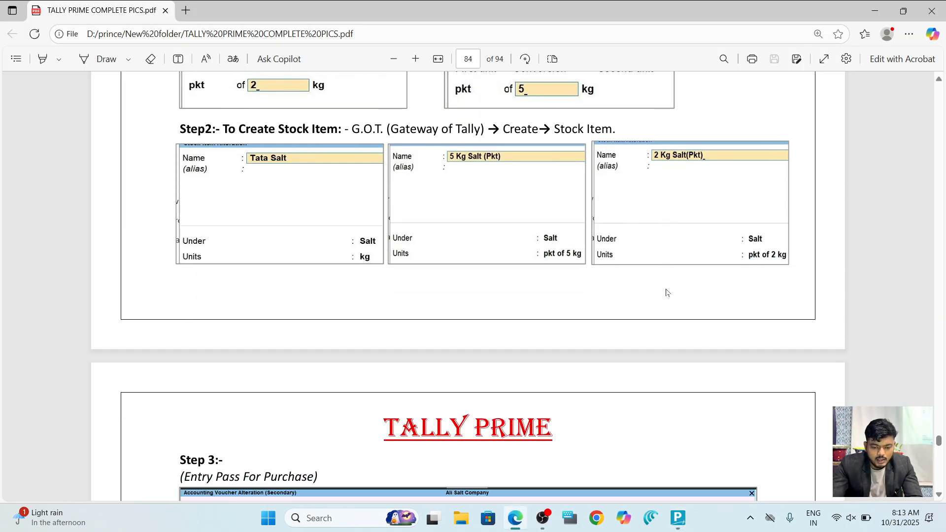
key(alt+Tab)
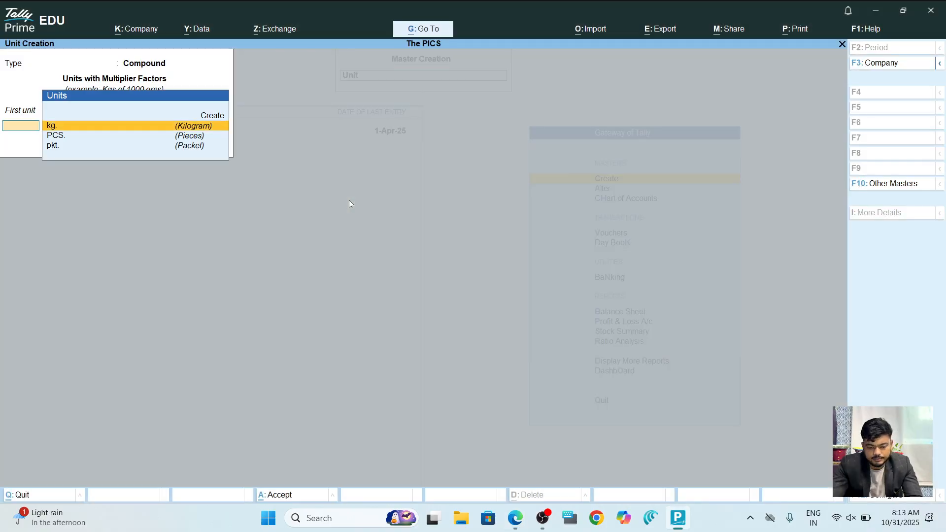
key(Escape)
Confirm quitting Unit Creation and start a new Stock Item from the Gateway.
key(y)
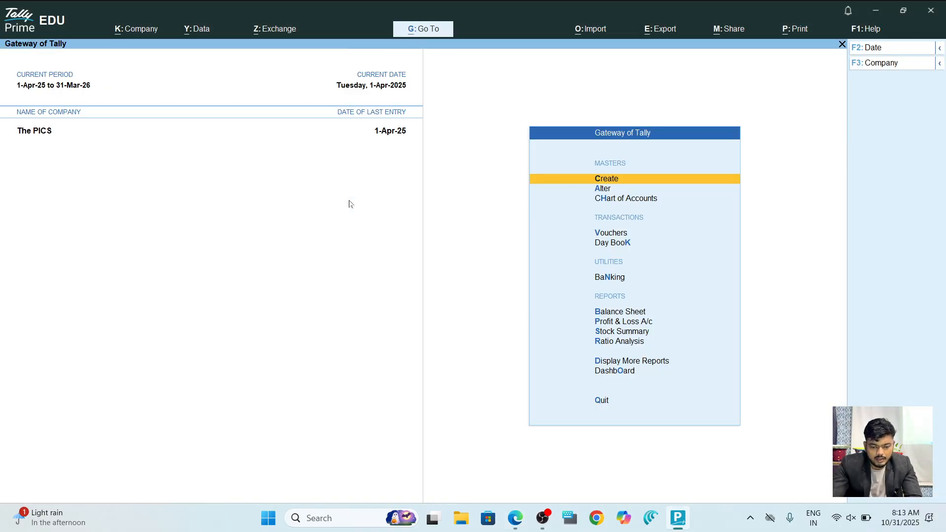
key(Return)
key(Down)
key(Down)
key(Down)
key(Up)
key(Up)
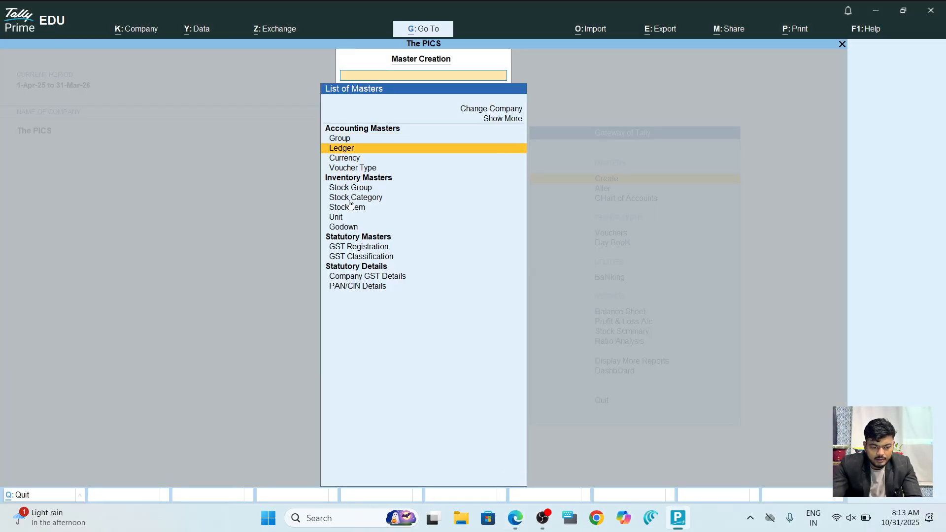
key(Down)
key(Down)
key(Down)
key(Down)
key(Down)
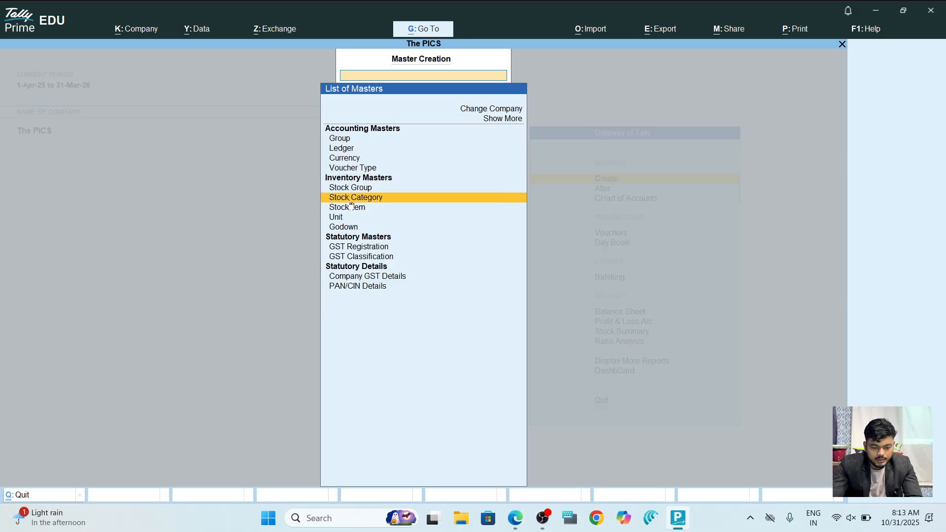
key(Return)
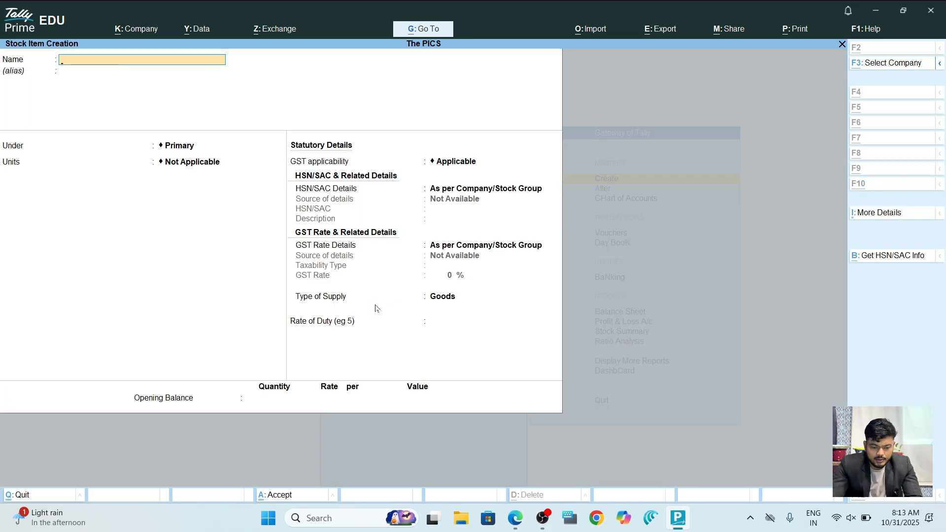
key(alt+Tab)
key(alt+Tab)
Name the item Tata Salt and place it under a newly created Salt stock group.
text(T)
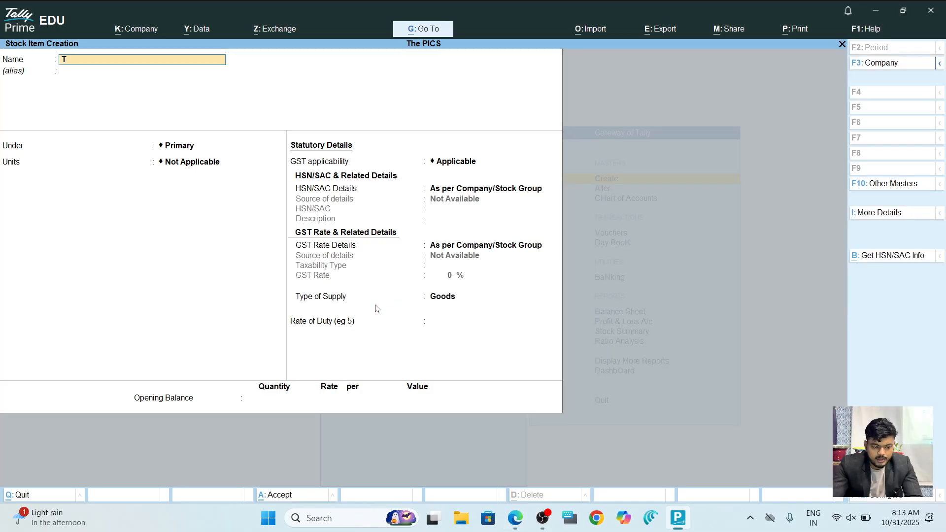
text(ata Salt)
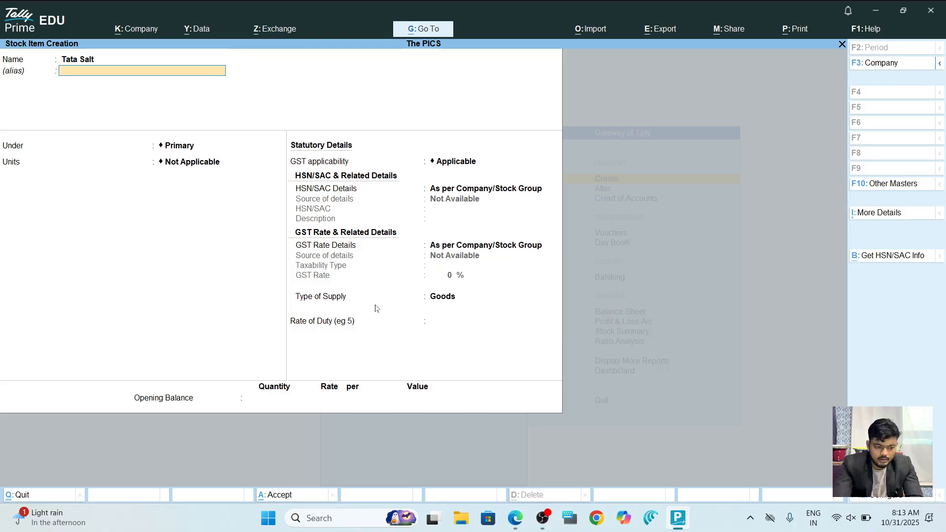
key(Return)
key(Down)
key(Up)
key(Up)
key(Down)
key(alt+Tab)
key(alt+Tab)
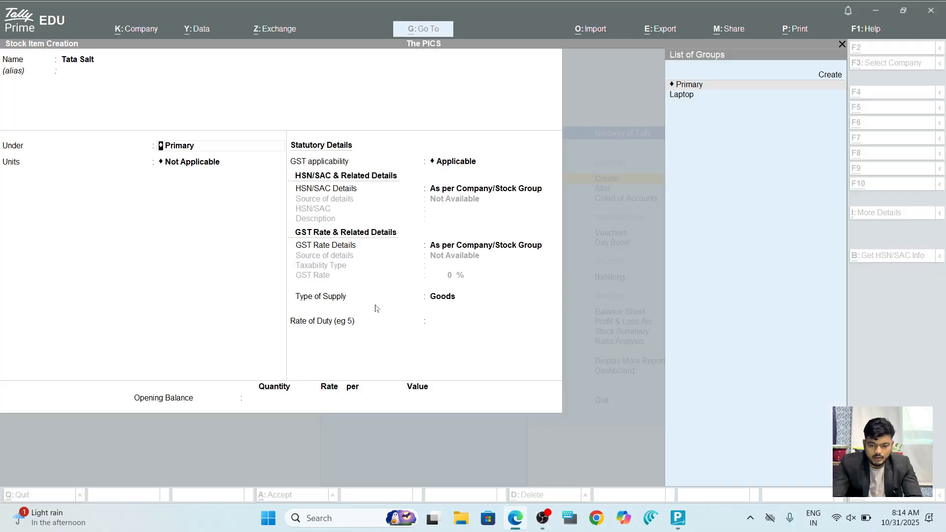
key(Up)
key(Return)
text(Salt)
key(Return)
key(Return)
key(y)
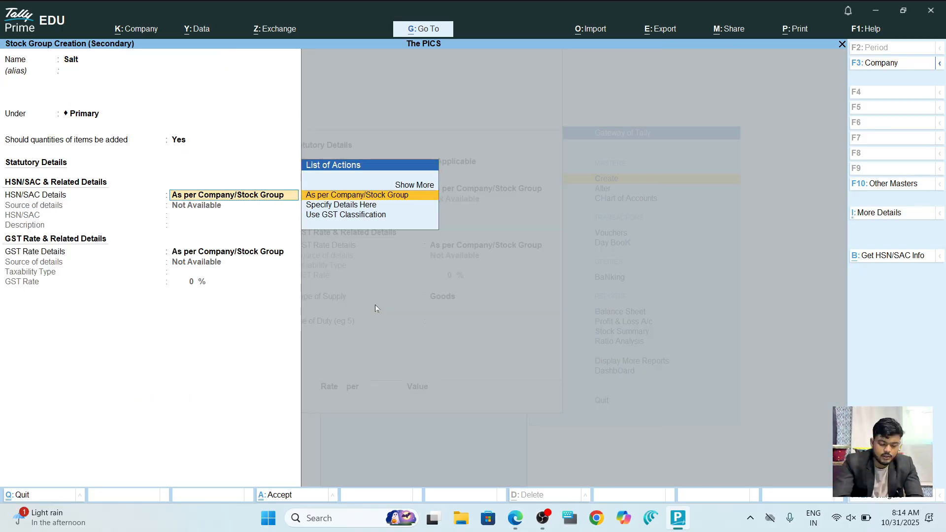
key(ctrl+a)
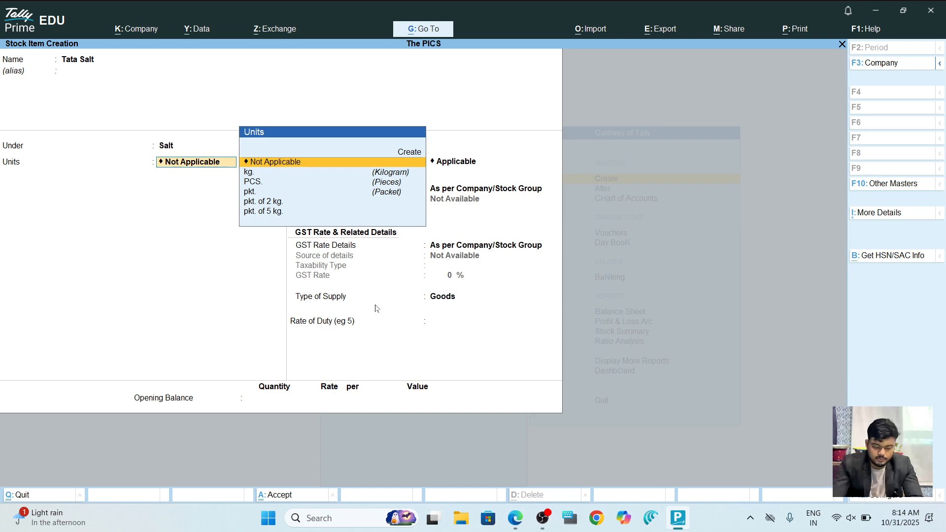
Set Tata Salt's unit to kg. with a standard cost of 25.00 from 1-Apr-25.
key(Down)
key(Down)
key(alt+Tab)
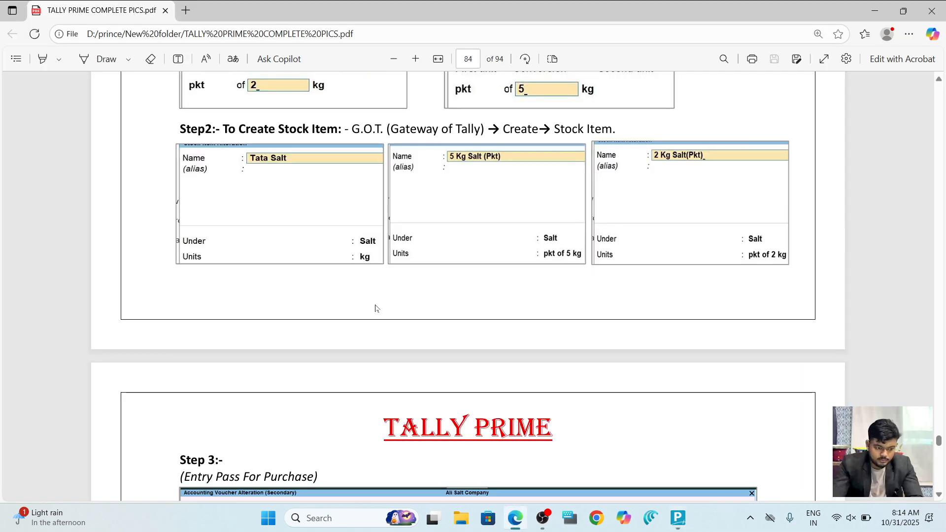
key(alt+Tab)
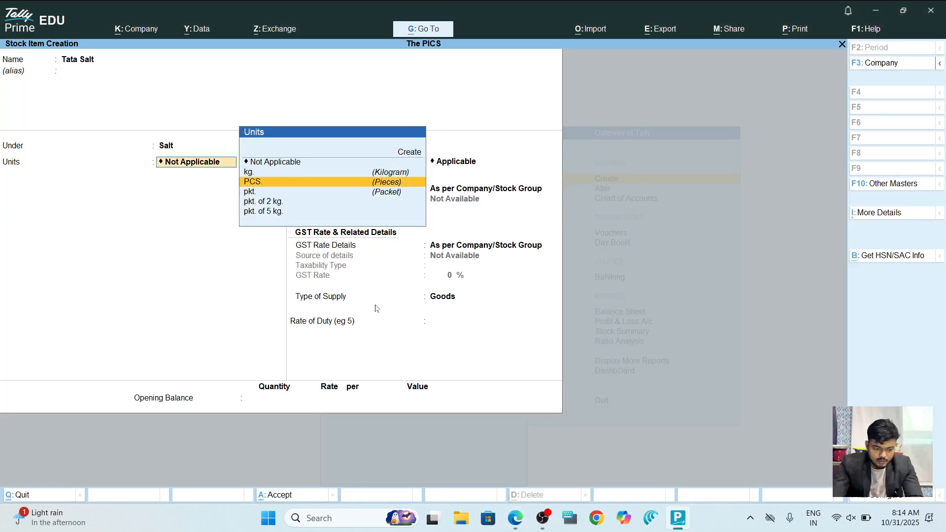
key(alt+Tab)
key(alt+Tab)
key(Down)
key(Up)
key(Up)
key(Return)
key(Return)
key(y)
key(Return)
key(Return)
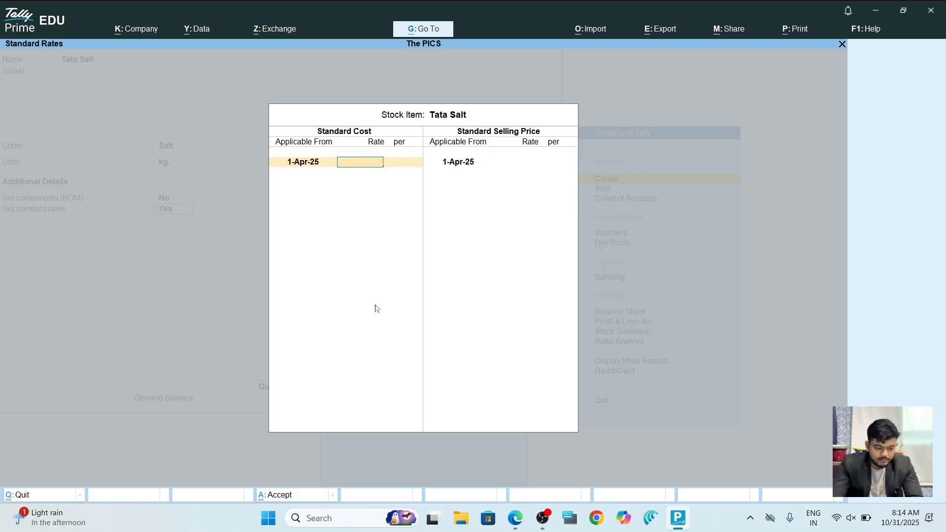
text(25)
key(Return)
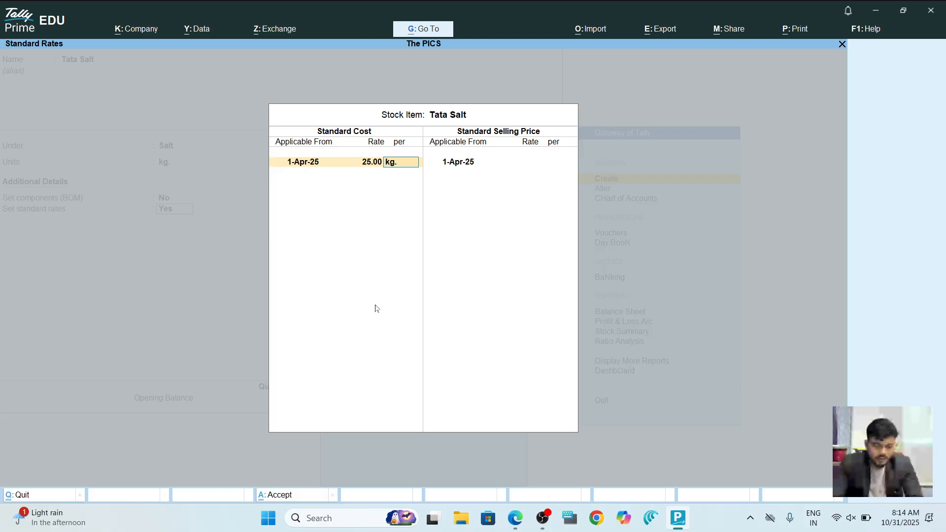
key(ctrl+a)
key(ctrl+a)
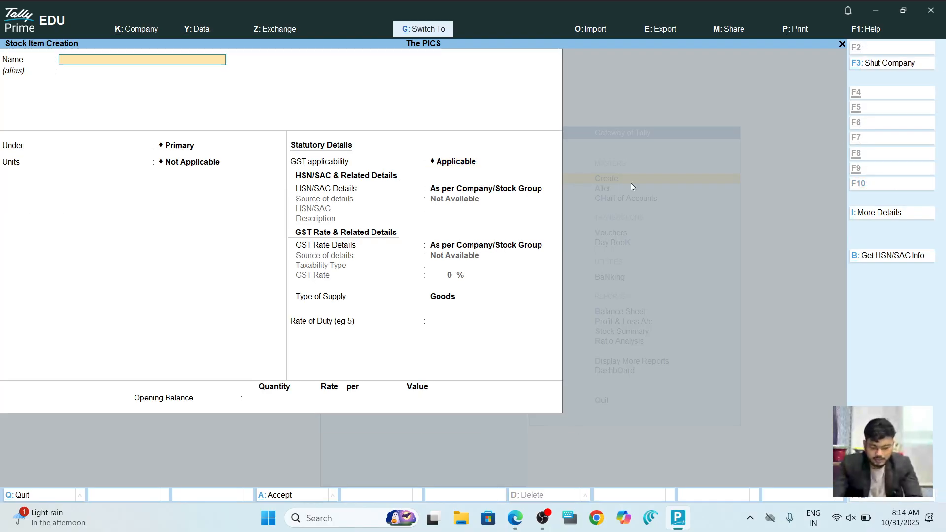
Start the next stock item, 5 Kg Salt (Pkt), under the Salt group.
key(alt+Tab)
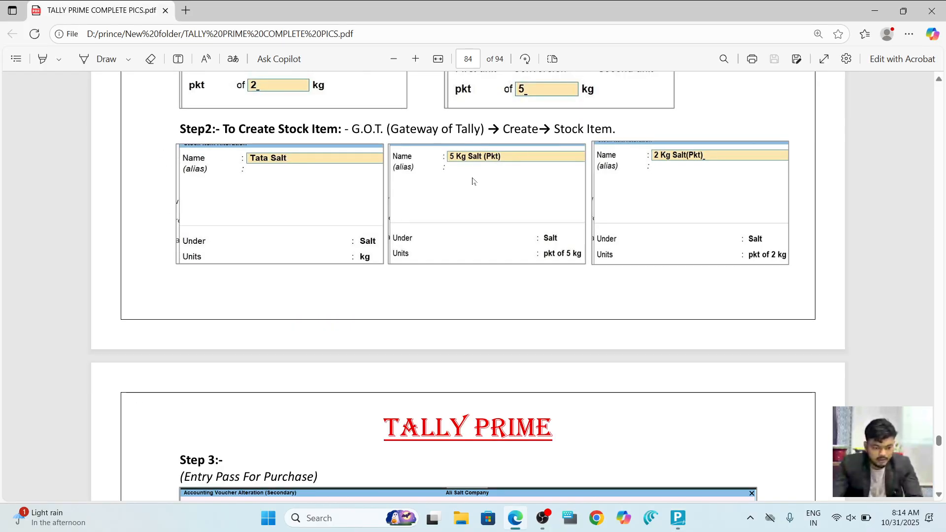
key(alt+Tab)
text(5)
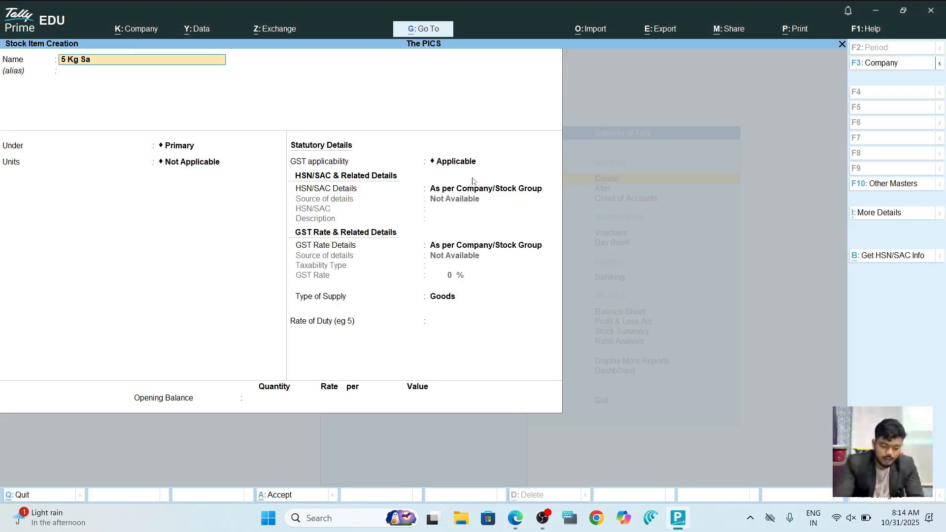
key(alt+Tab)
key(alt+Tab)
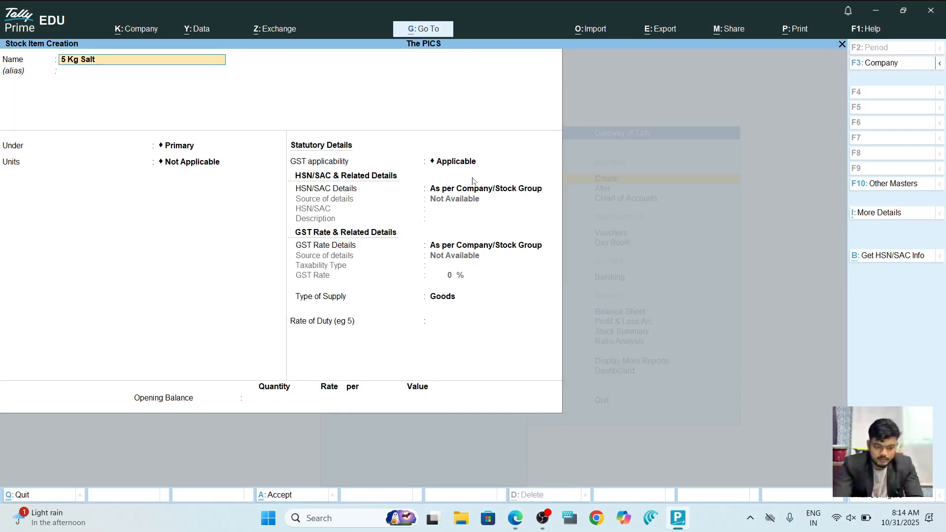
text(Kg Salt (Pkt))
key(Return)
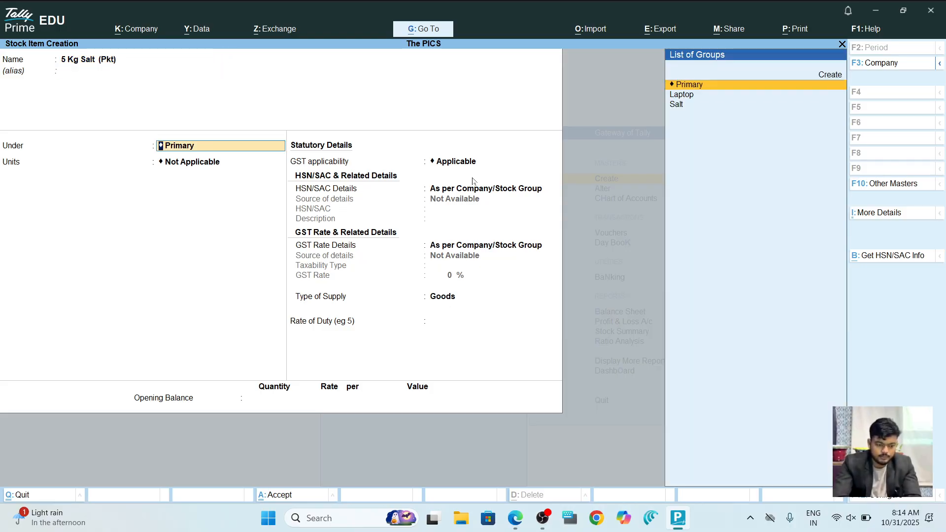
key(Down)
key(Down)
key(Return)
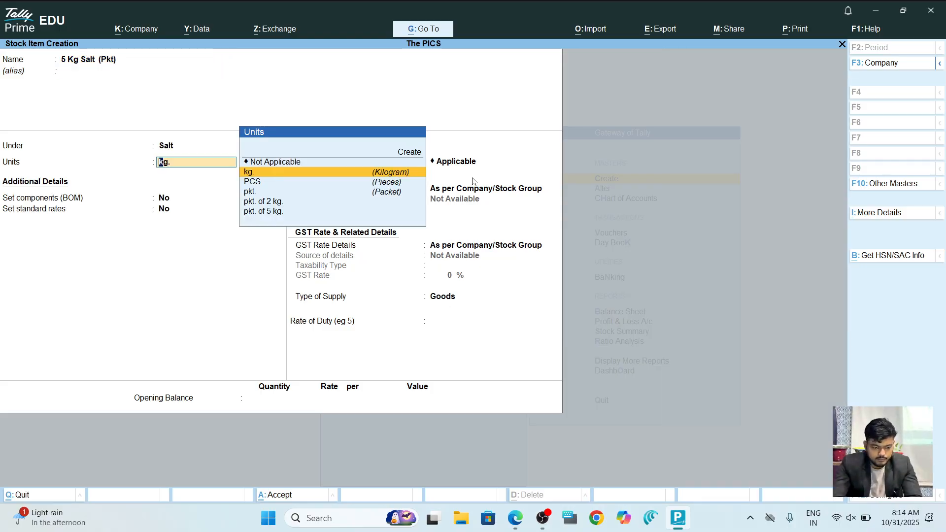
Give 5 Kg Salt (Pkt) unit pkt. of 5 kg. and standard cost 125, then save.
key(alt+Tab)
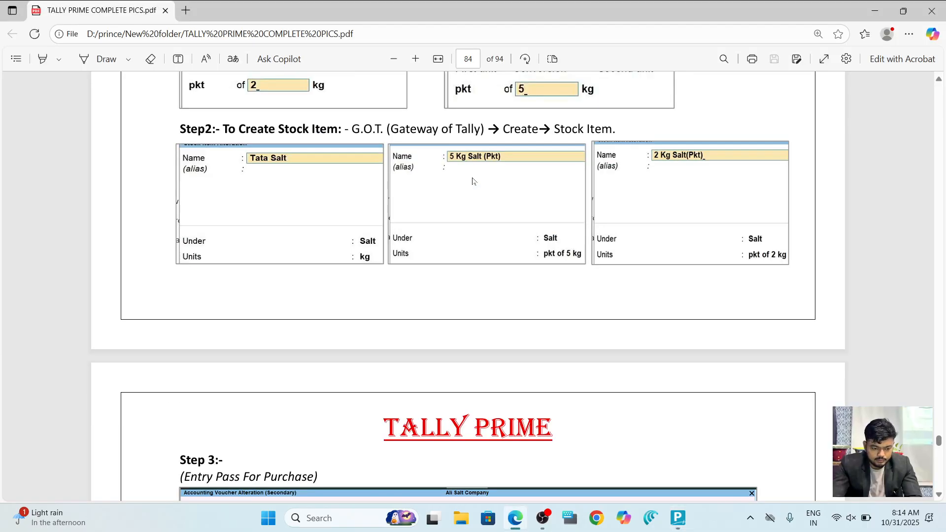
key(alt+Tab)
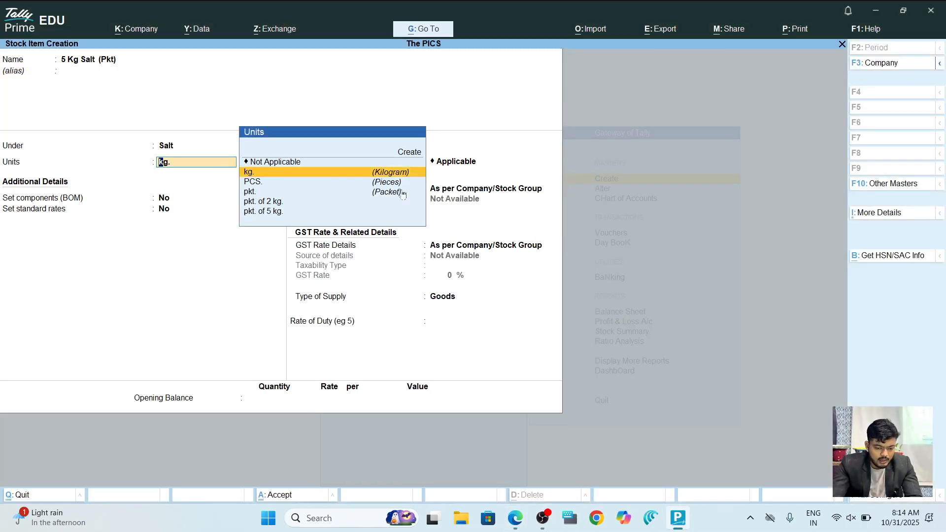
key(alt+Tab)
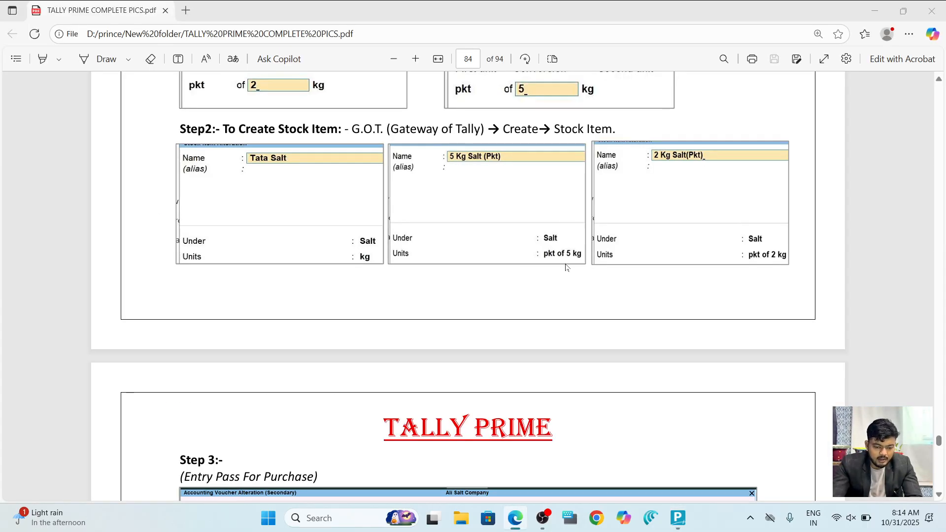
key(alt+Tab)
key(Down)
key(Down)
key(Down)
key(Down)
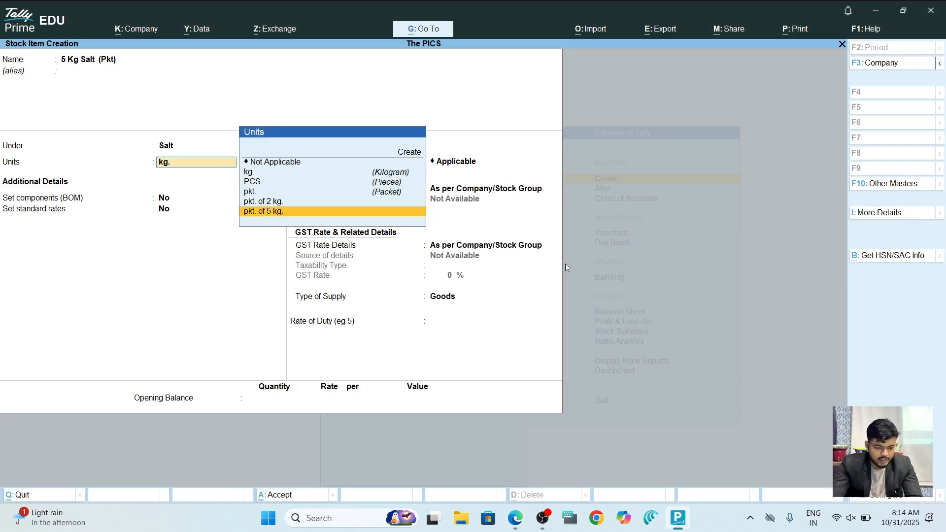
key(Return)
key(Return)
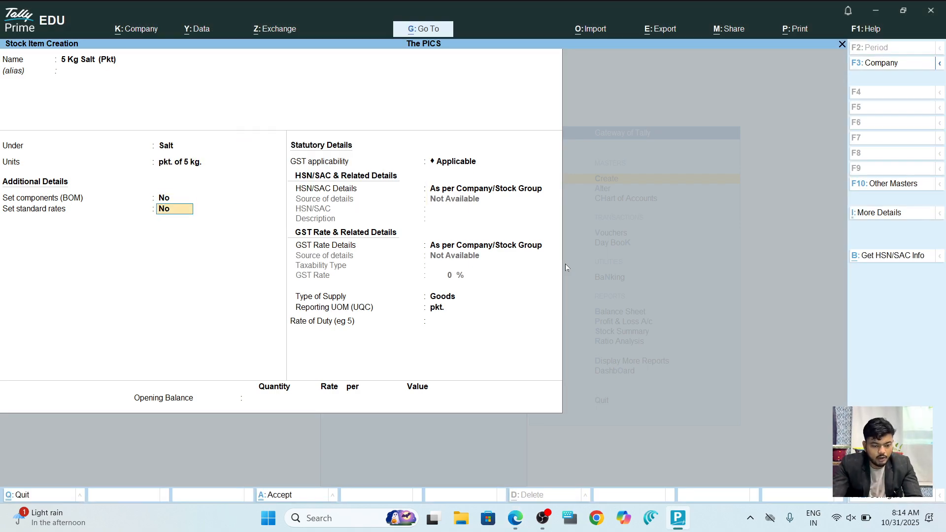
key(y)
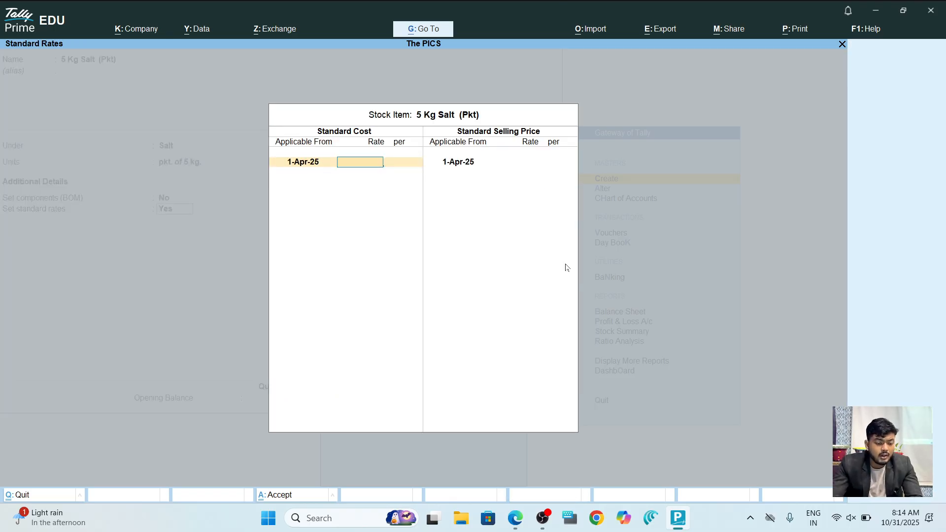
text(125)
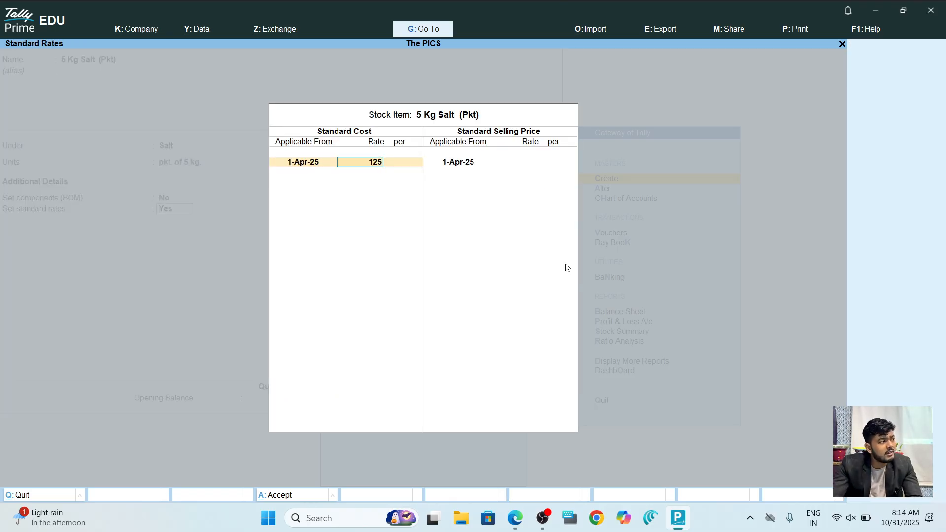
key(Return)
key(ctrl+a)
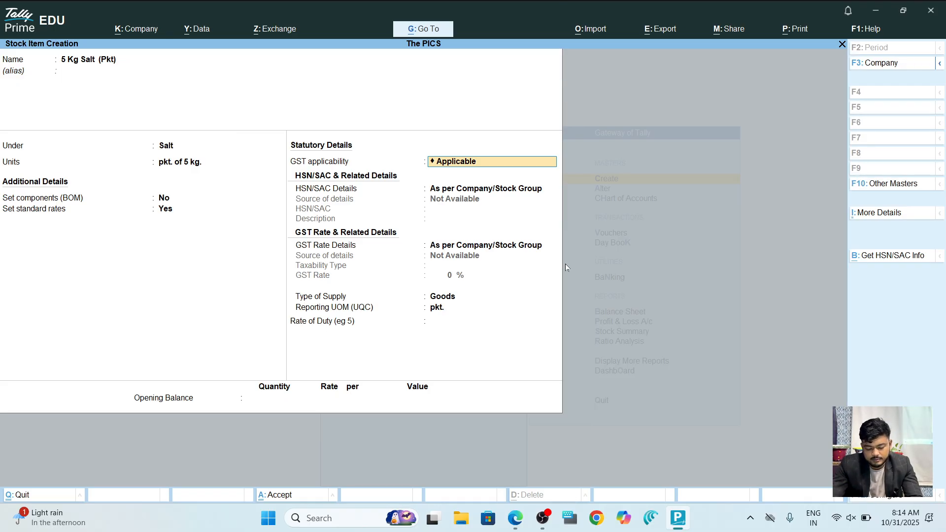
key(ctrl+a)
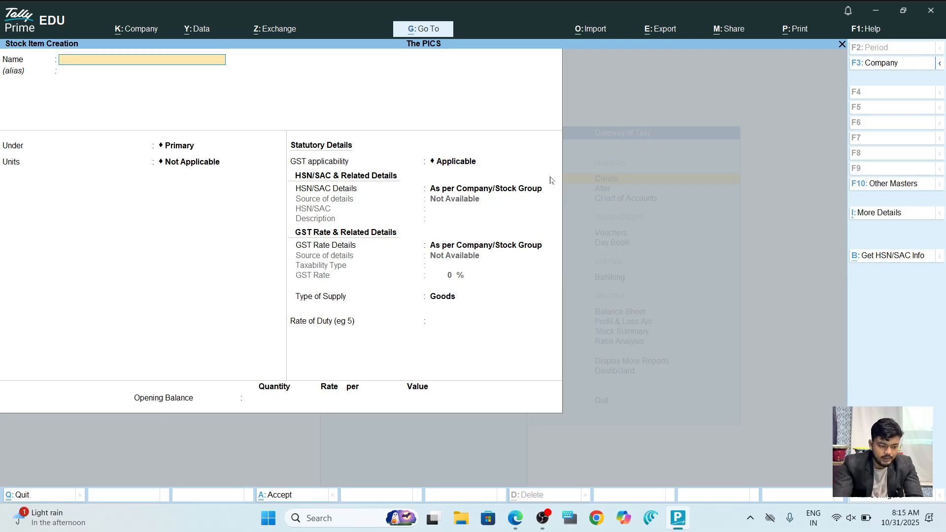
Name the new stock item 2 Kg Salt(Pkt) and place it under Salt.
key(alt+Tab)
key(alt+Tab)
text(2)
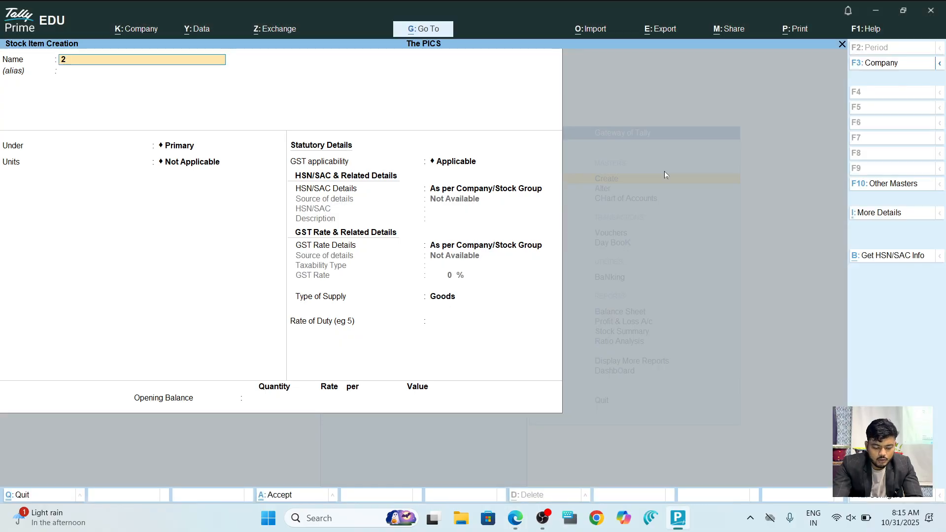
text( Kg Salt(Pkt)
key(Return)
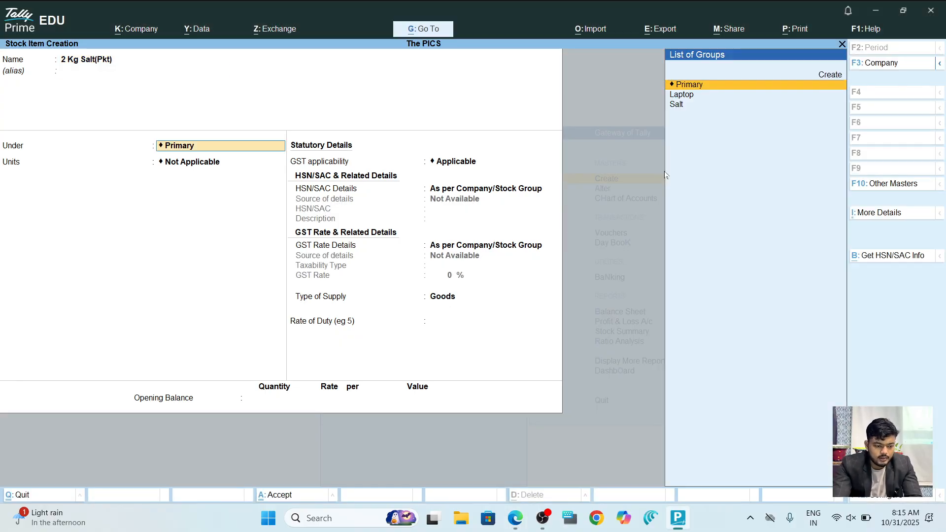
key(Down)
key(Down)
key(Return)
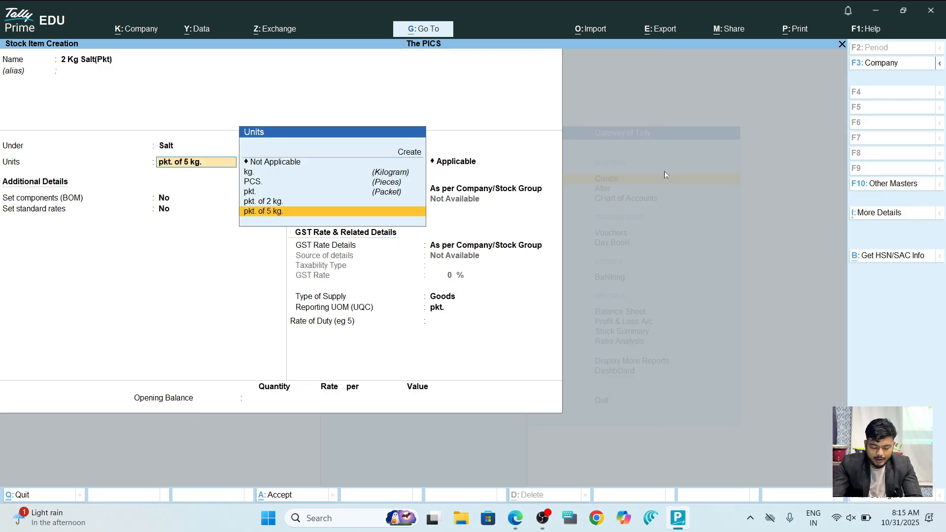
Set its unit to pkt. of 2 kg. with standard cost 50, save, and return to the Gateway.
key(Up)
key(Return)
key(Return)
key(y)
key(Return)
text(50)
key(Return)
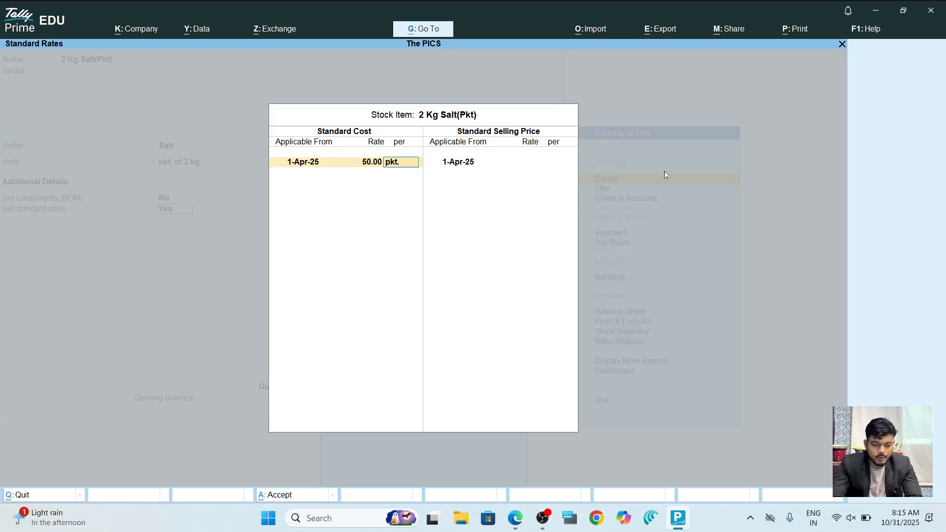
key(ctrl+a)
key(ctrl+a)
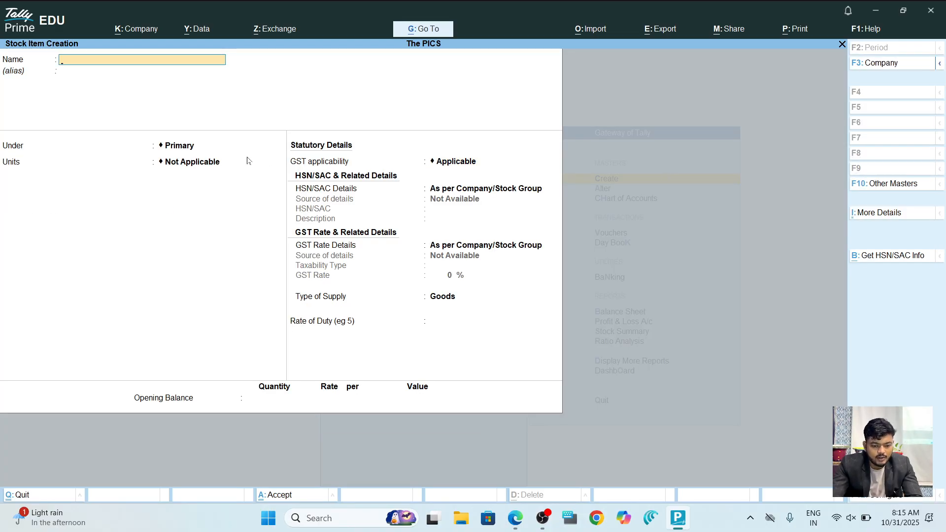
key(Escape)
key(Escape)
Start Purchase voucher No. 2 after reviewing the tutorial's Step 3 purchase example.
key(Down)
key(Down)
key(Down)
key(Down)
key(Down)
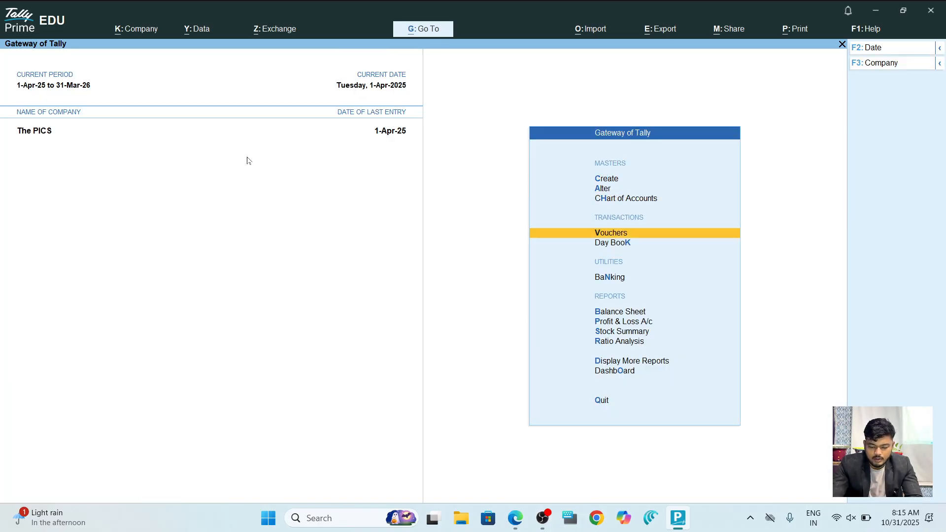
key(Up)
key(Up)
key(Return)
key(alt+Tab)
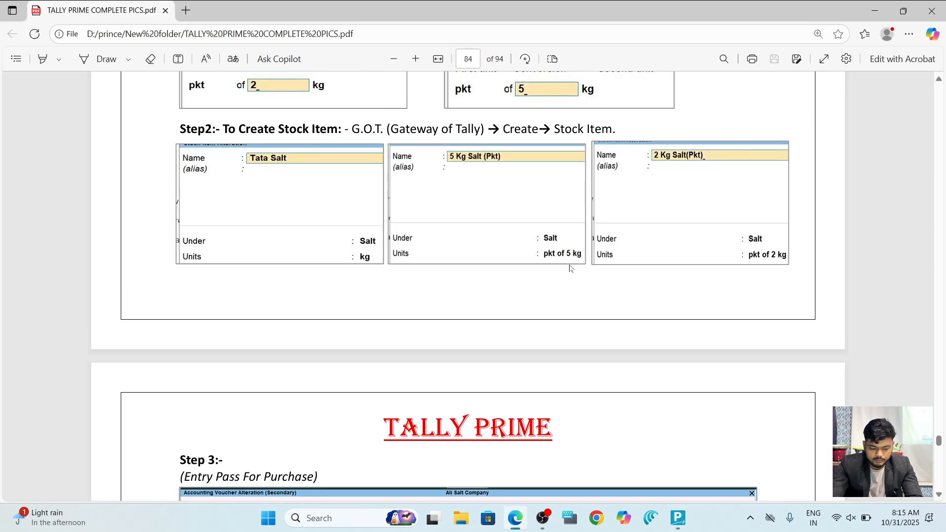
scroll(570, 268, down, 5)
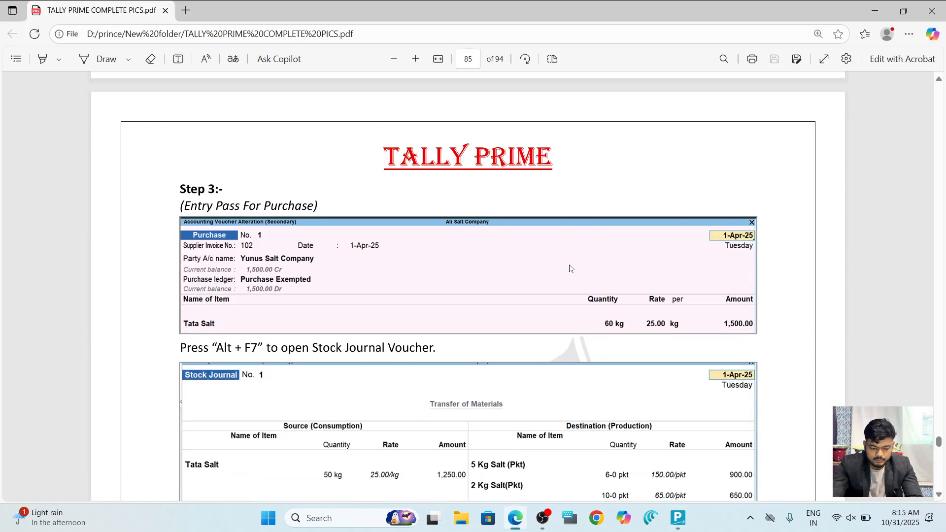
key(alt+Tab)
Enter the supplier invoice number, select Yunus Salt Company, and accept the party details and Purchase ledger.
text(44545454)
key(Return)
key(Return)
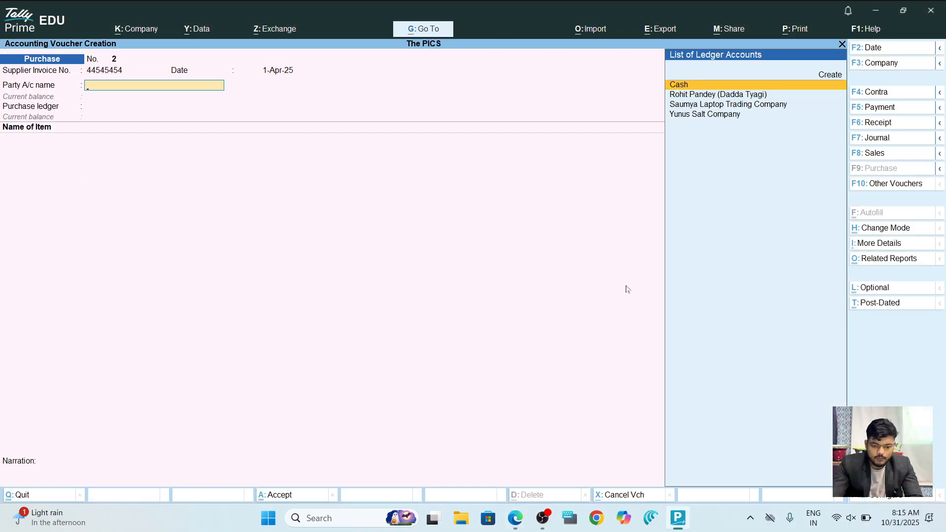
key(Down)
key(Down)
key(Down)
key(Return)
key(Return)
key(Return)
key(Return)
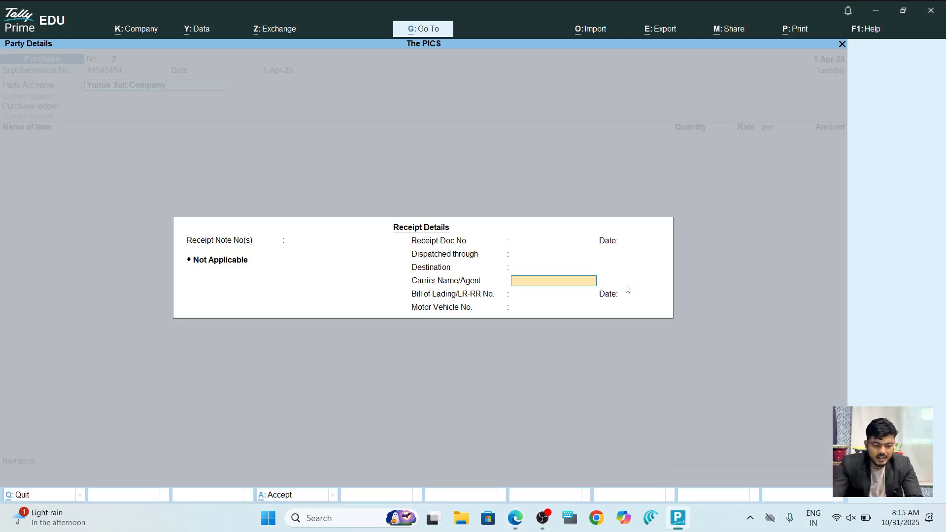
key(Return)
key(ctrl+a)
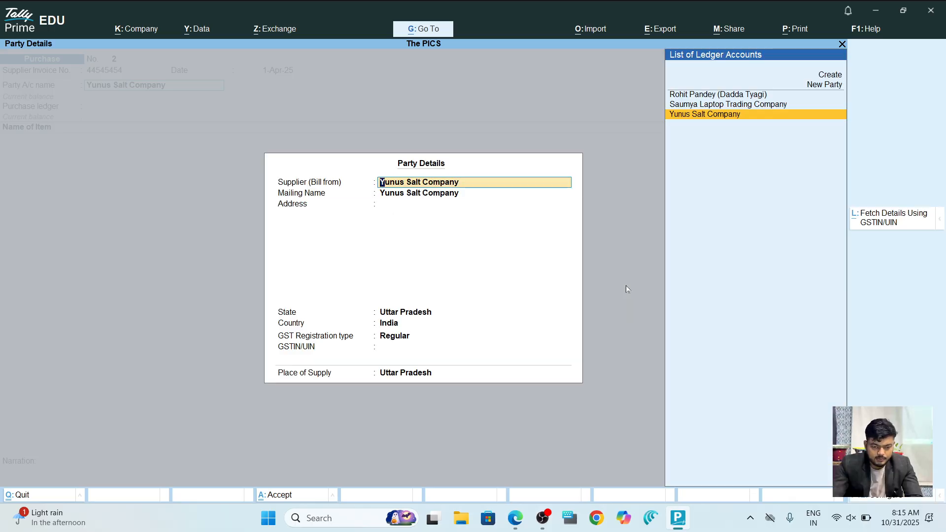
key(Return)
key(ctrl+a)
key(Return)
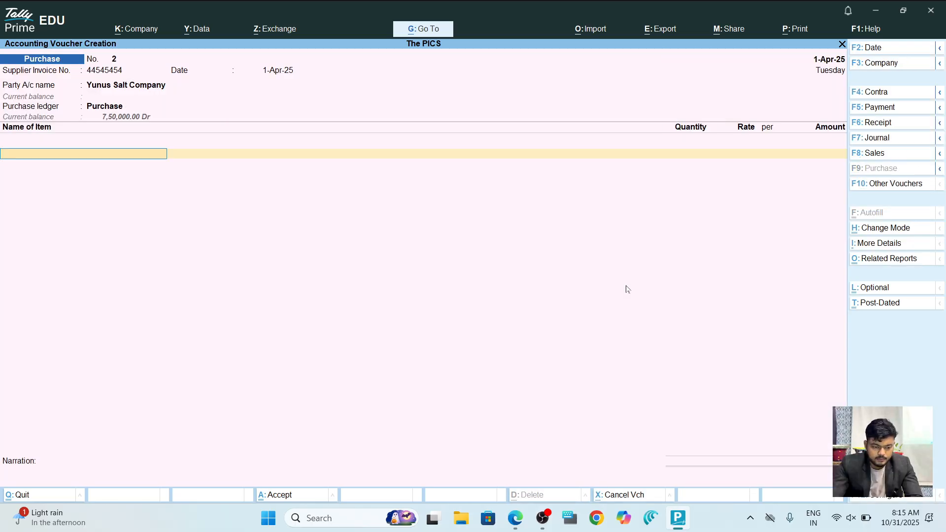
Add Tata Salt, 60 kg. at 25.00, and save Purchase voucher No. 2.
key(Down)
key(Down)
key(Down)
key(Down)
key(Down)
key(Down)
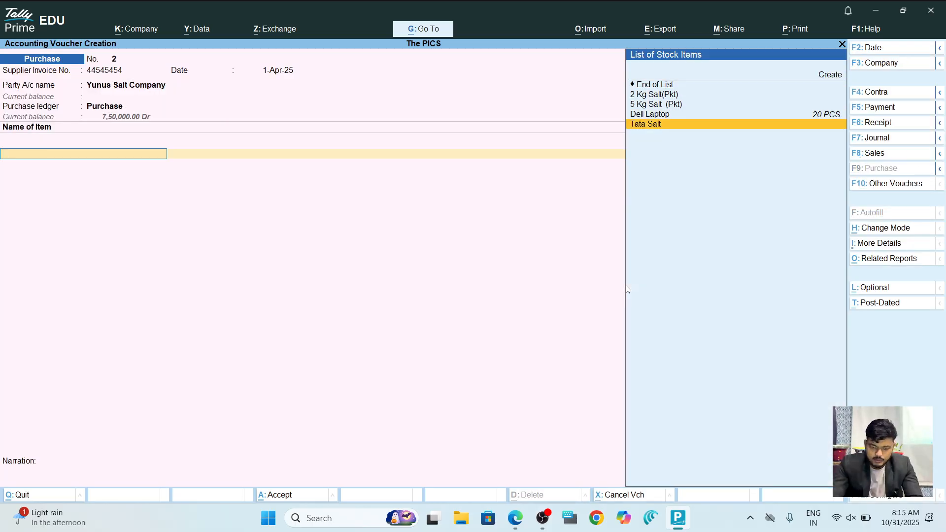
key(alt+Tab)
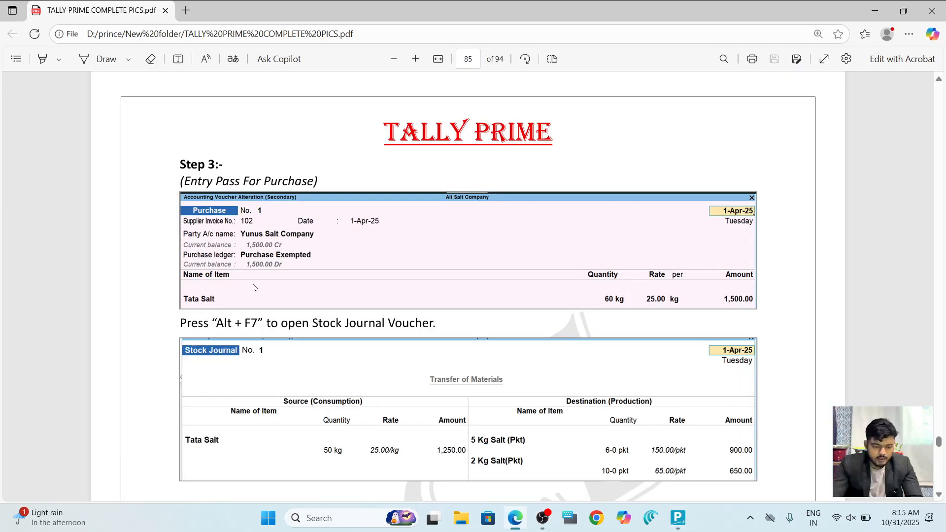
key(alt+Tab)
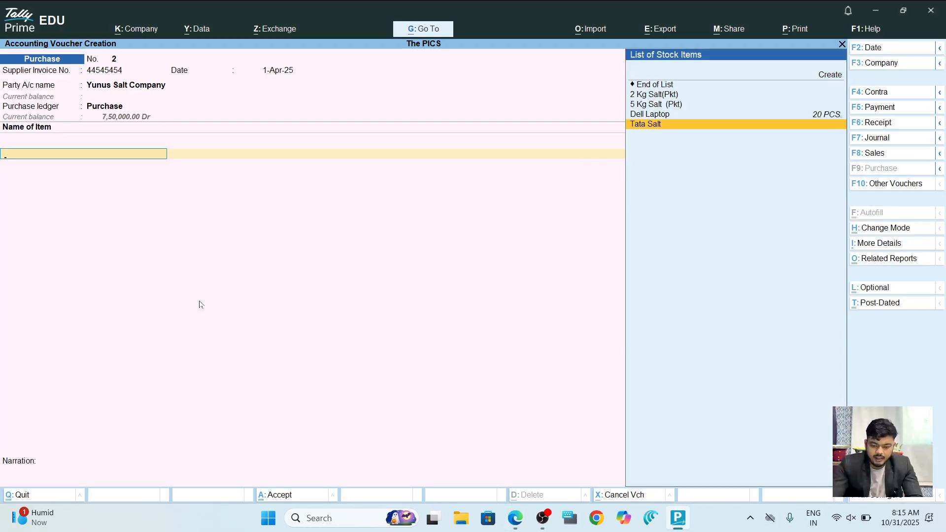
key(Return)
key(Return)
key(Return)
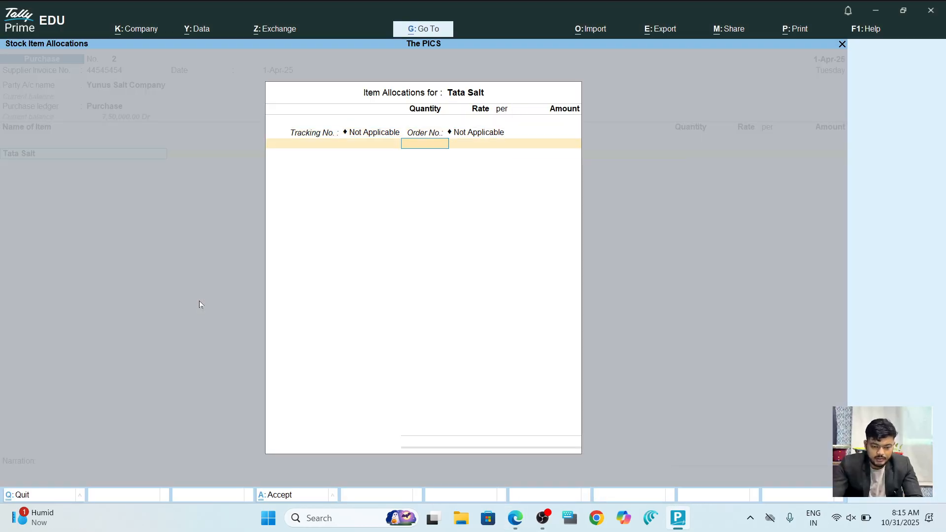
text(60)
key(Return)
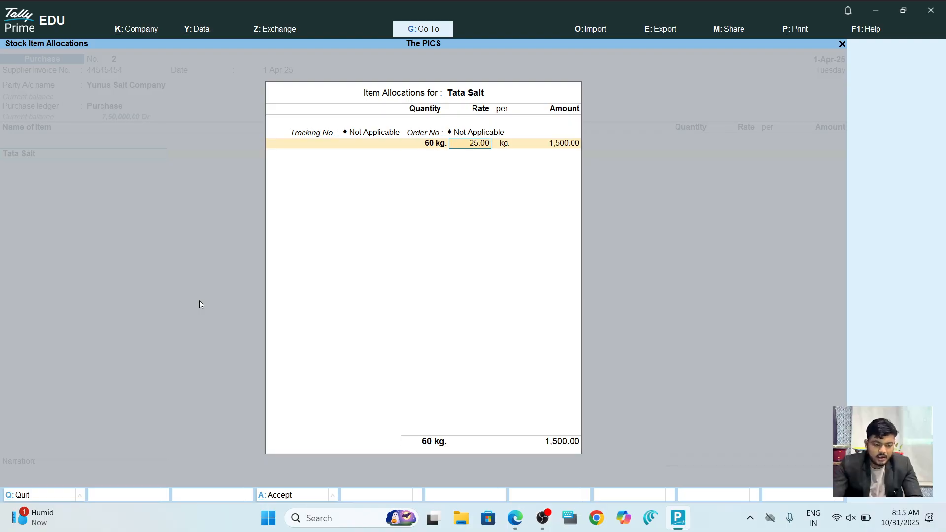
key(Return)
key(Return)
key(Return)
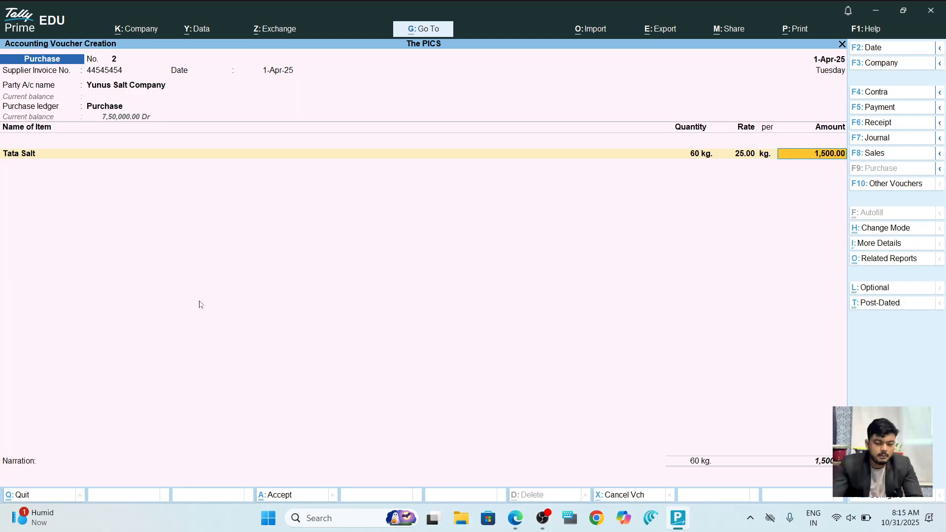
key(Return)
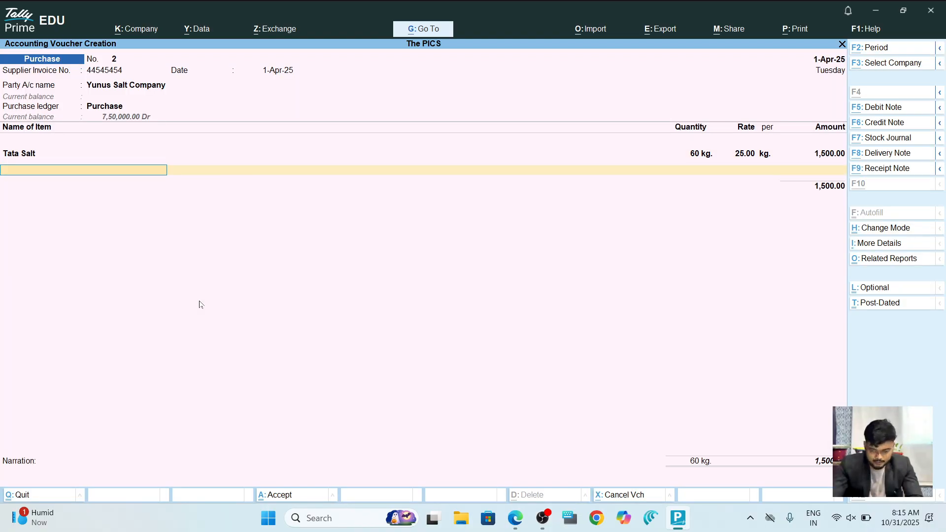
key(alt+Tab)
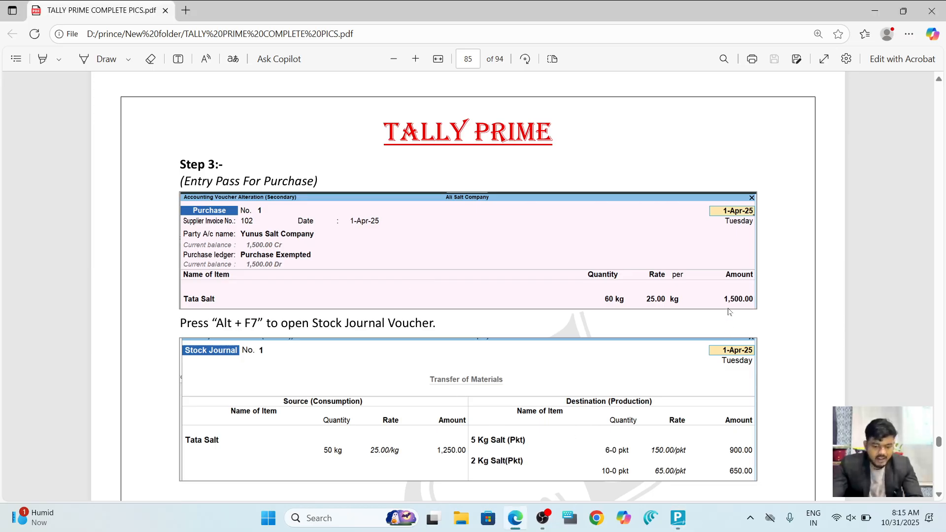
key(alt+Tab)
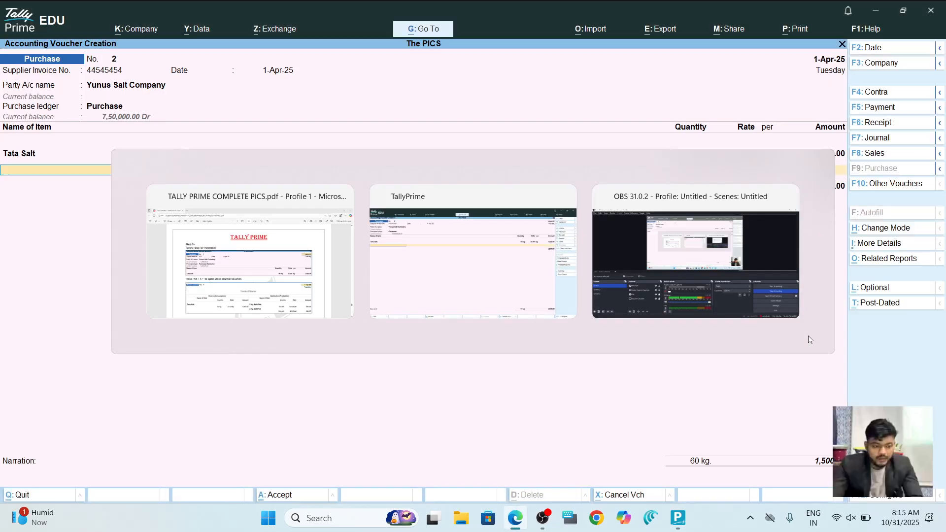
key(ctrl)
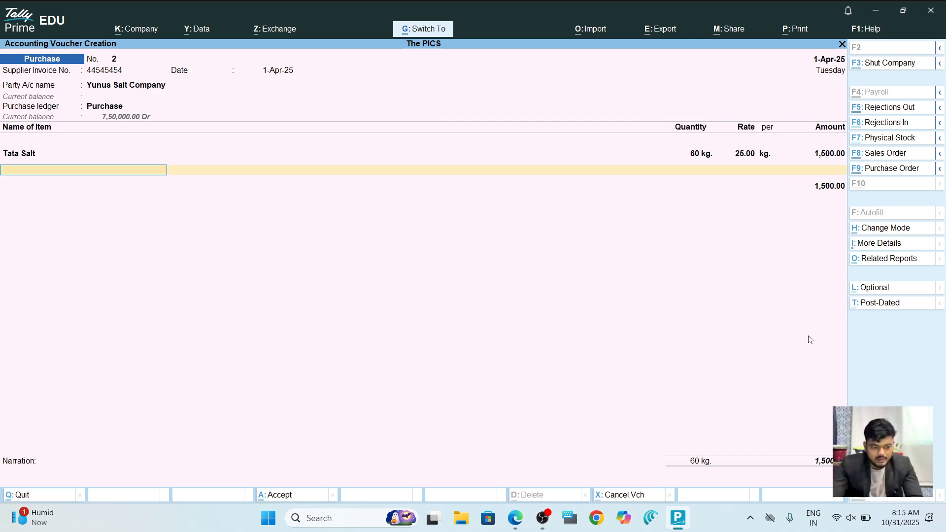
key(ctrl+a)
Switch the voucher to a Stock Journal and enter Tata Salt as the consumed item at 25.00 per kg.
key(F7)
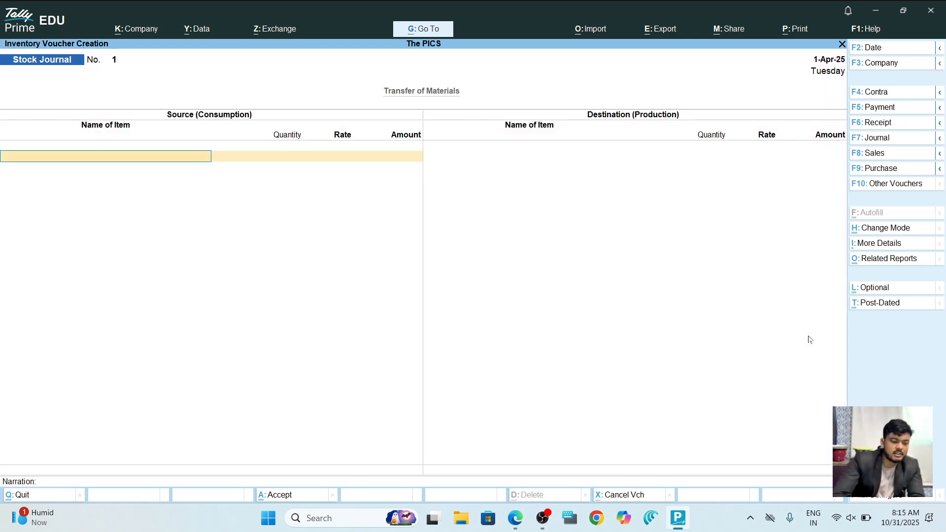
key(alt+Tab)
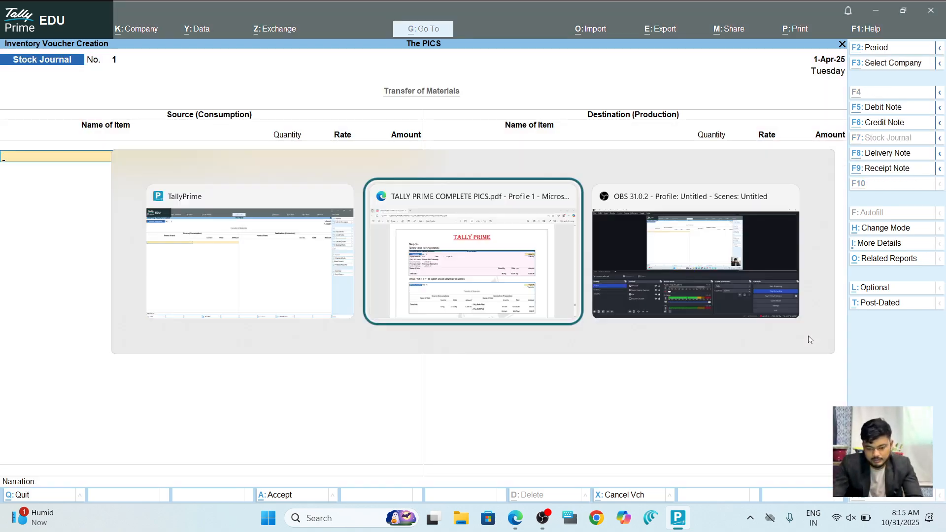
scroll(808, 340, down, 3)
key(alt+Tab)
key(Down)
key(Down)
key(Down)
key(Down)
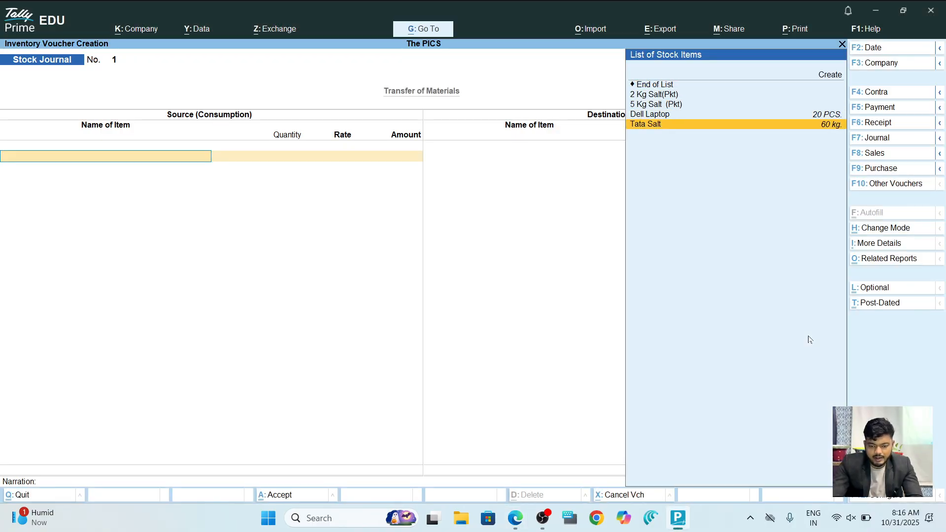
key(Return)
text(60 kg.)
key(Return)
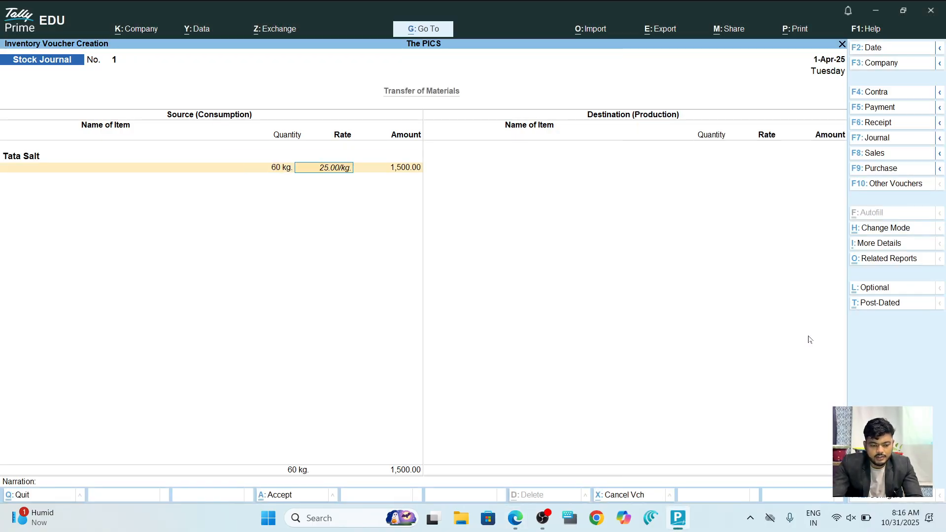
key(Return)
key(Return)
Add 5 Kg Salt (Pkt) as a produced item: 6 packets at 125.00 each.
key(Return)
key(Down)
key(Down)
key(Down)
key(Up)
key(Return)
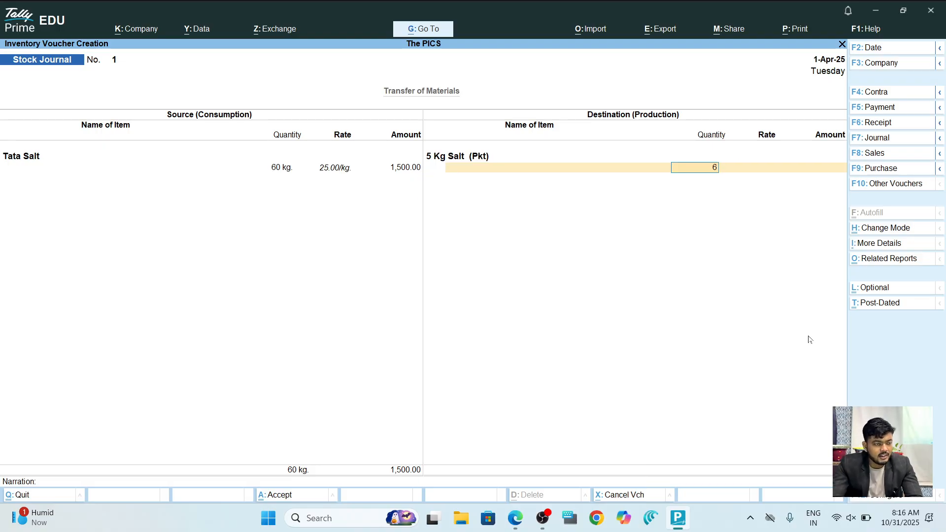
key(Return)
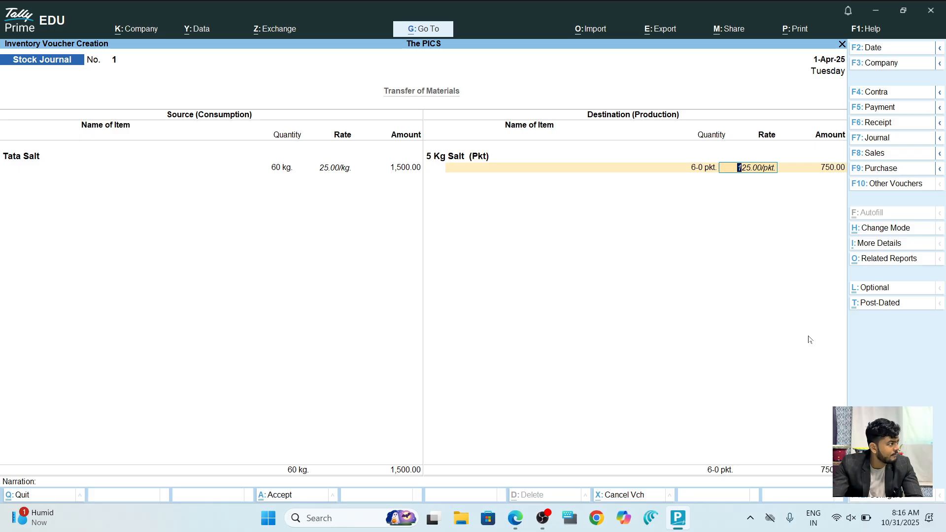
key(Return)
key(Return)
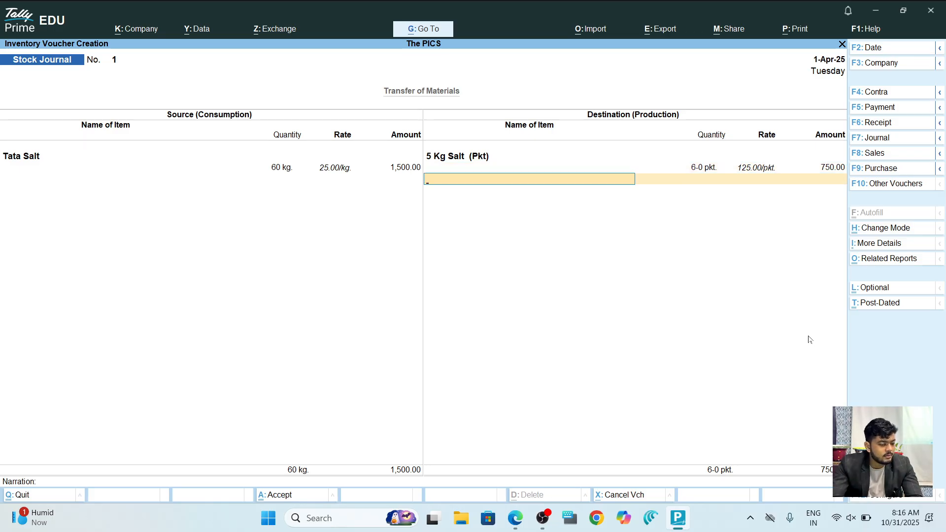
Correct the consumed Tata Salt quantity to 50 kg after checking the tutorial.
key(alt)
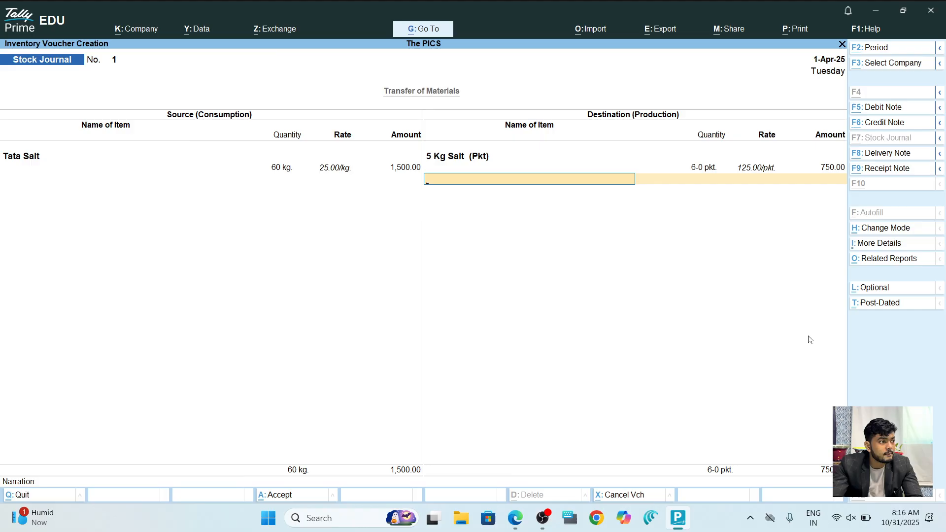
key(alt+Tab)
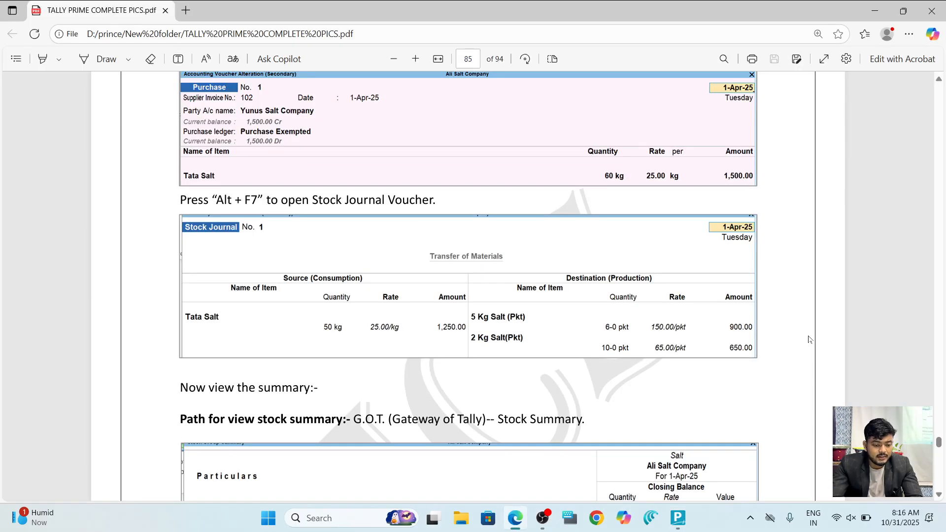
key(alt+Tab)
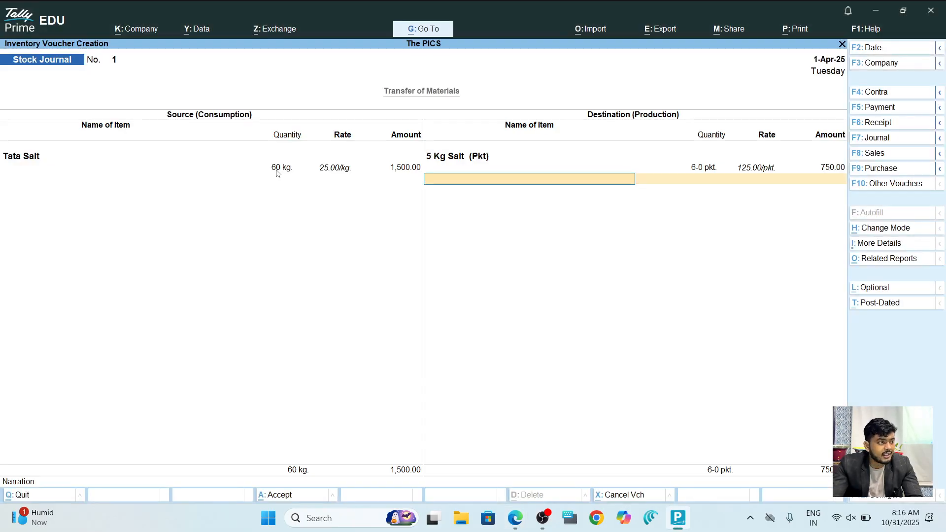
click(276, 173)
text(50)
key(Return)
key(Return)
key(Return)
key(Return)
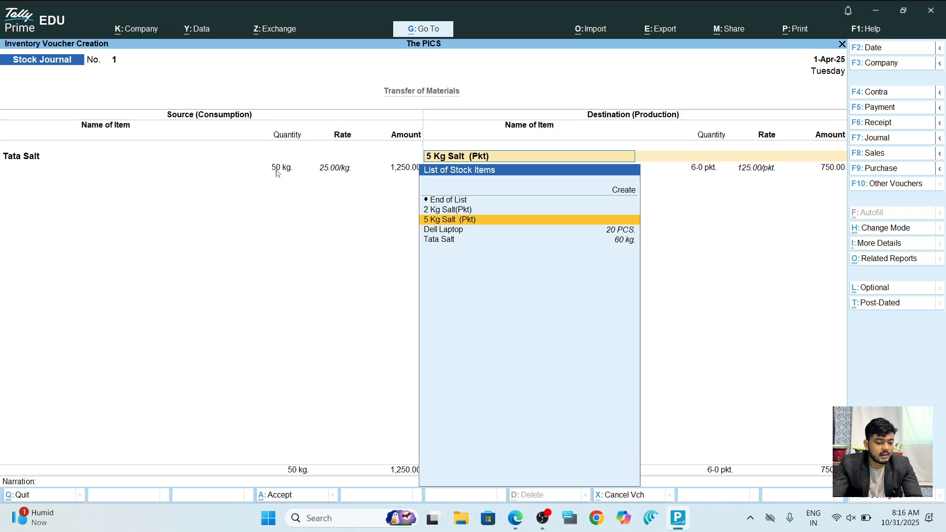
Add 10 packets of 2 Kg Salt(Pkt) as a second product and save Stock Journal No. 1.
key(Return)
key(Return)
key(Return)
key(Return)
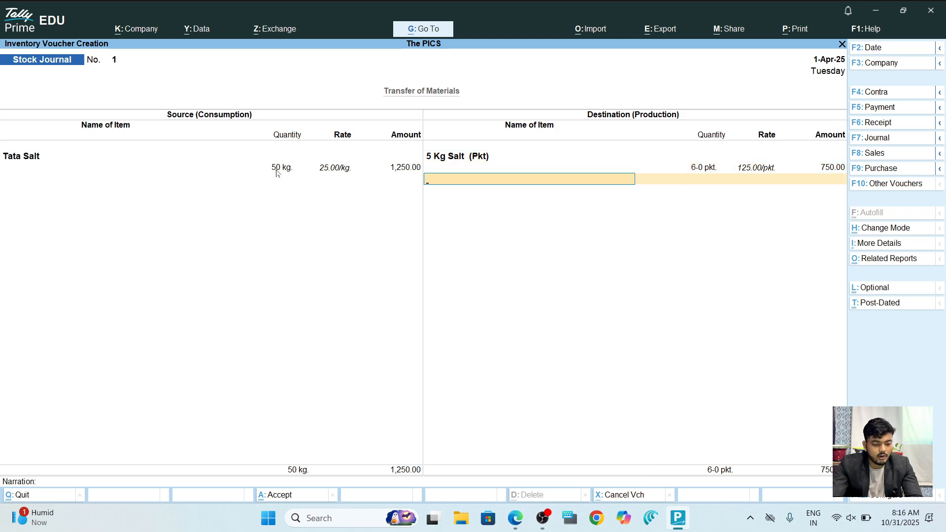
text(2)
key(Return)
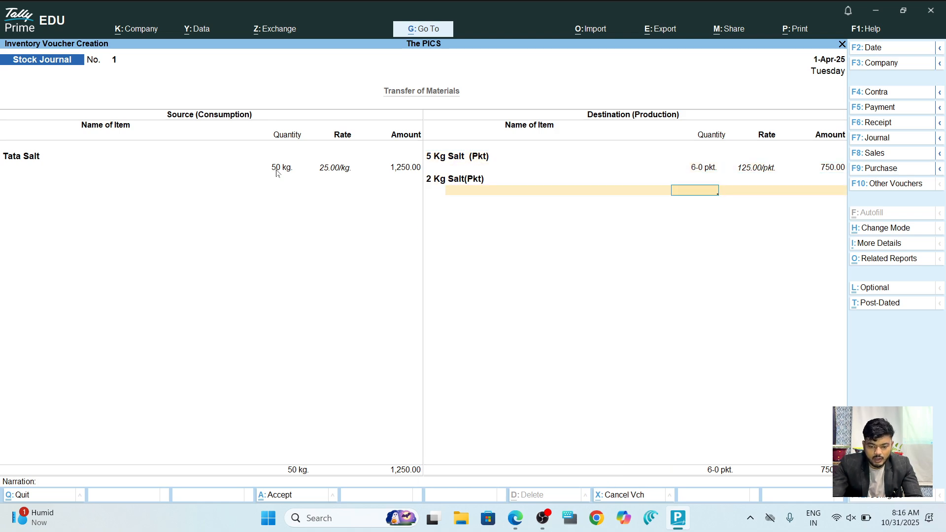
text(10)
key(Return)
key(Return)
key(Return)
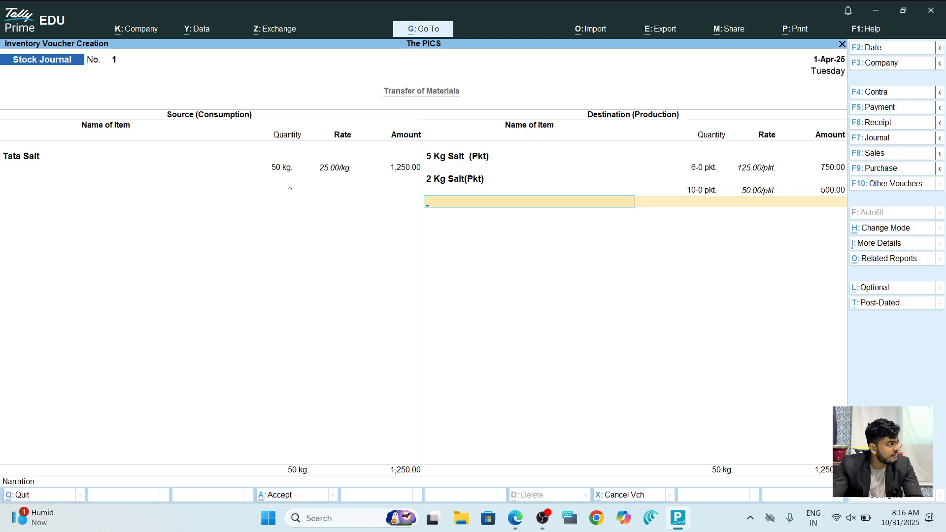
key(ctrl+a)
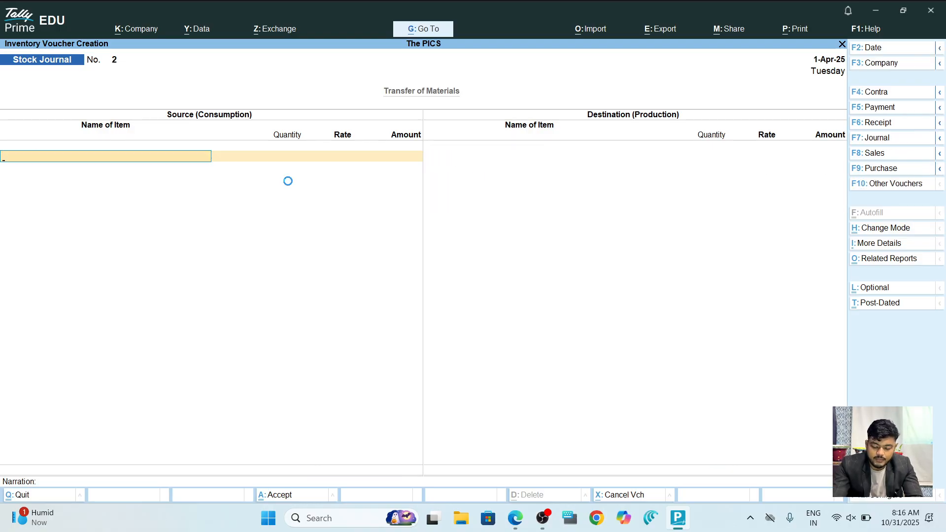
key(Page_Up)
key(Page_Up)
Change the Tata Salt quantity in Purchase No. 2 to 50 kg (1,250.00) and save it.
key(Return)
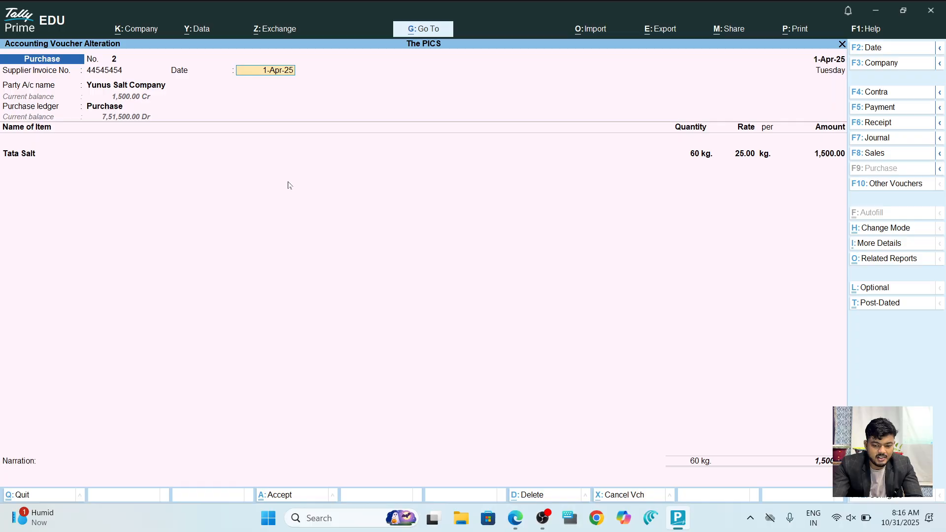
key(Return)
key(Return)
text(50)
key(Return)
key(Return)
key(Return)
key(Return)
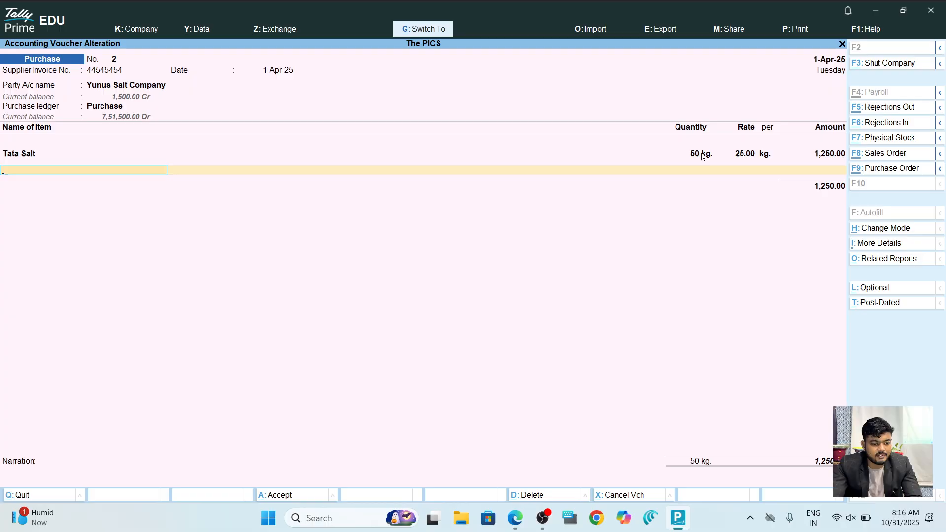
key(ctrl+a)
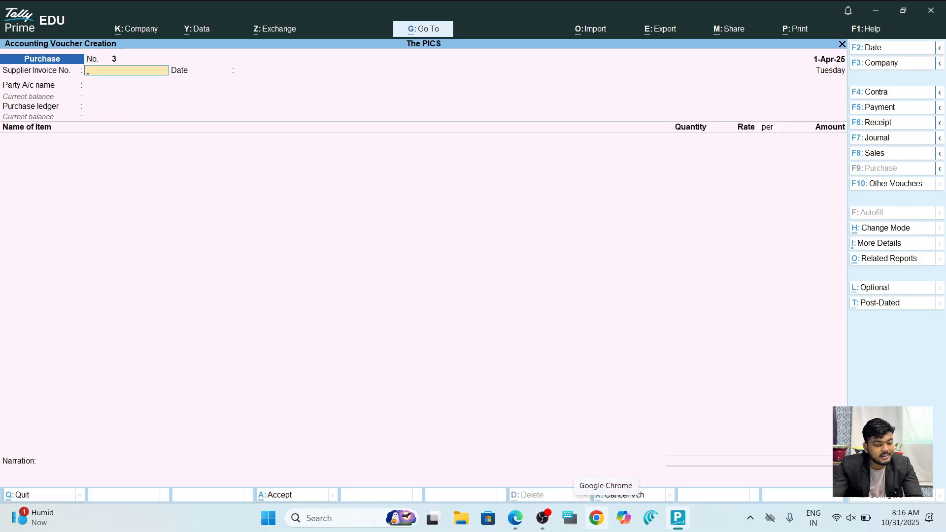
key(Escape)
key(Escape)
key(Escape)
Open the Stock Summary and drill into Salt to see 10 2-kg and 6 5-kg packets.
key(alt+Tab)
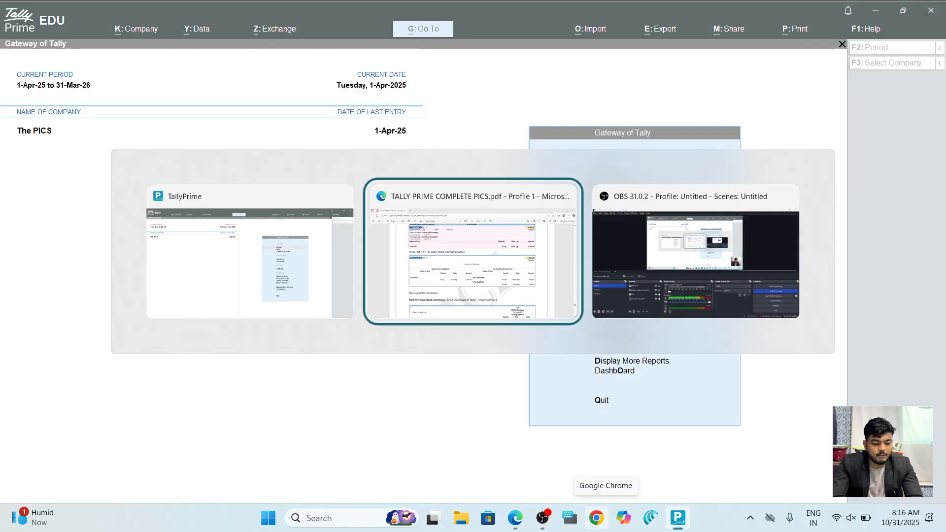
scroll(468, 286, down, 5)
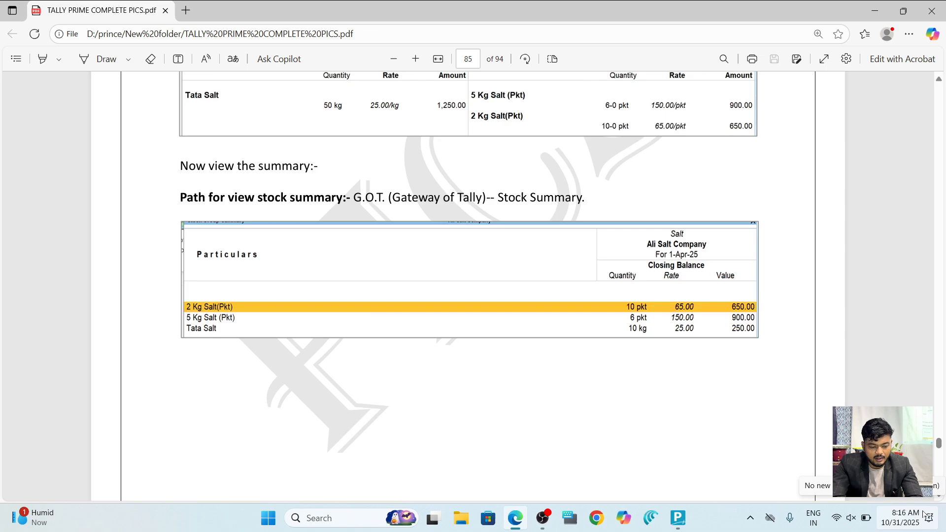
key(alt+Tab)
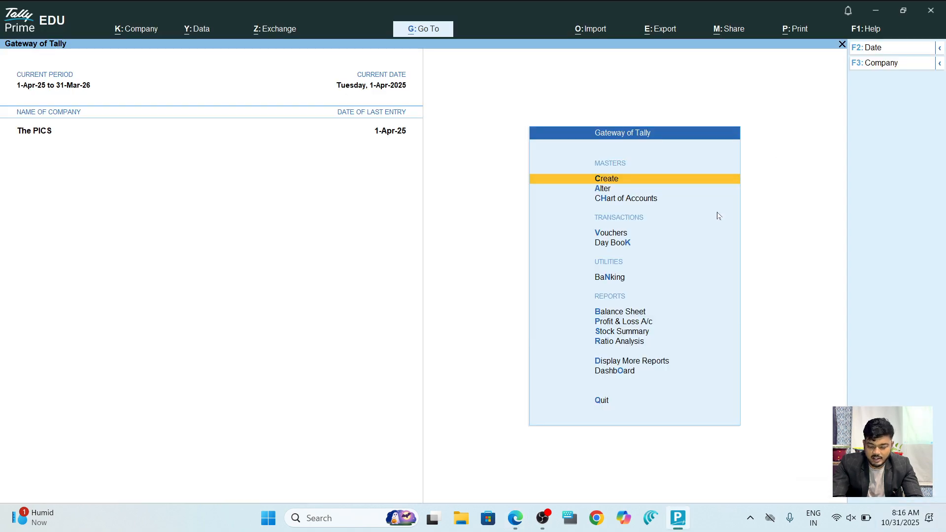
key(Down)
key(Down)
key(Down)
key(Down)
key(Down)
key(Down)
key(Down)
key(Down)
key(Return)
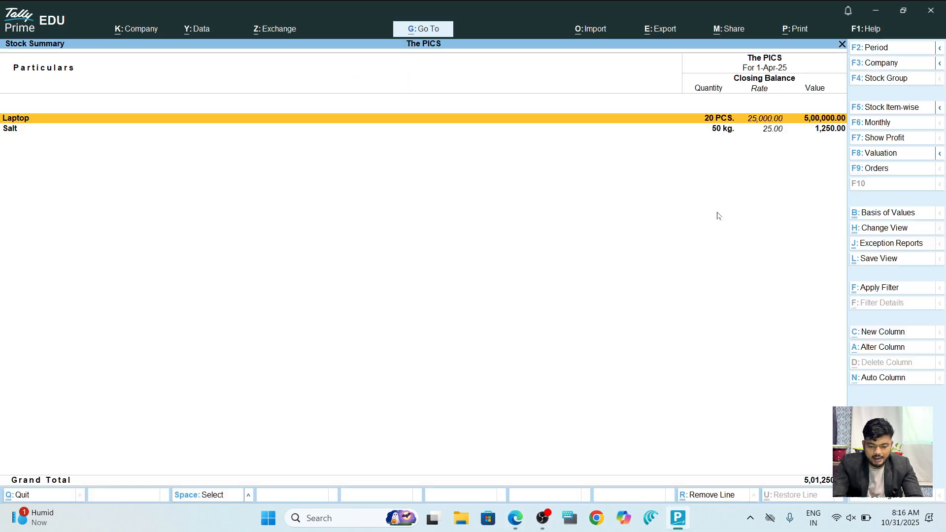
key(Down)
key(Up)
key(Down)
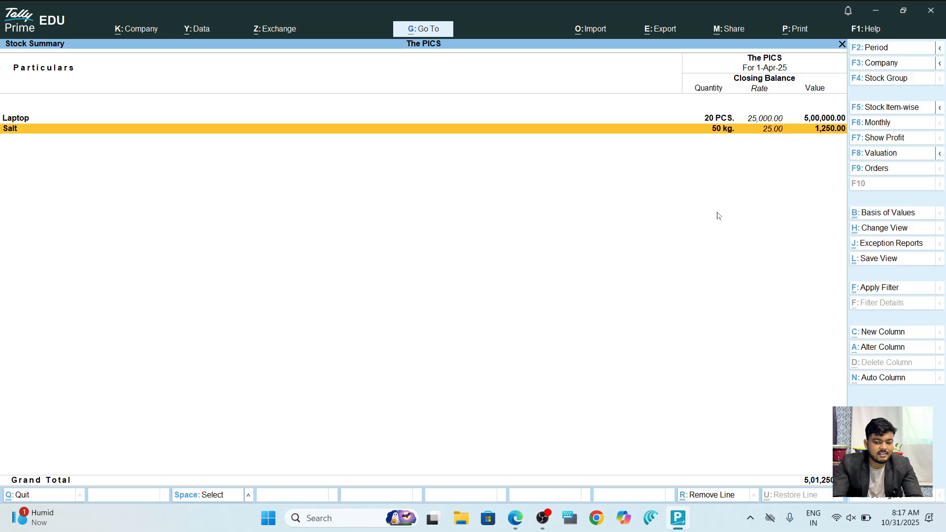
key(Return)
key(Down)
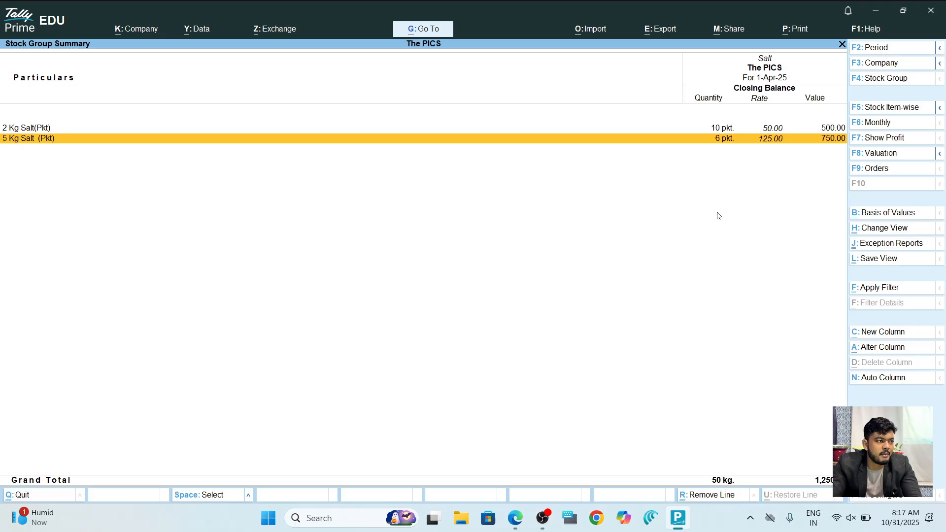
key(alt+Tab)
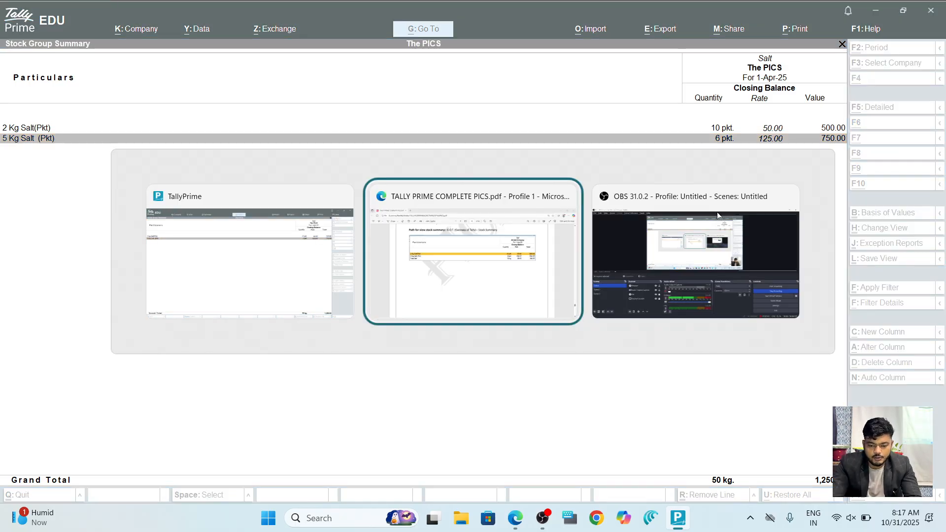